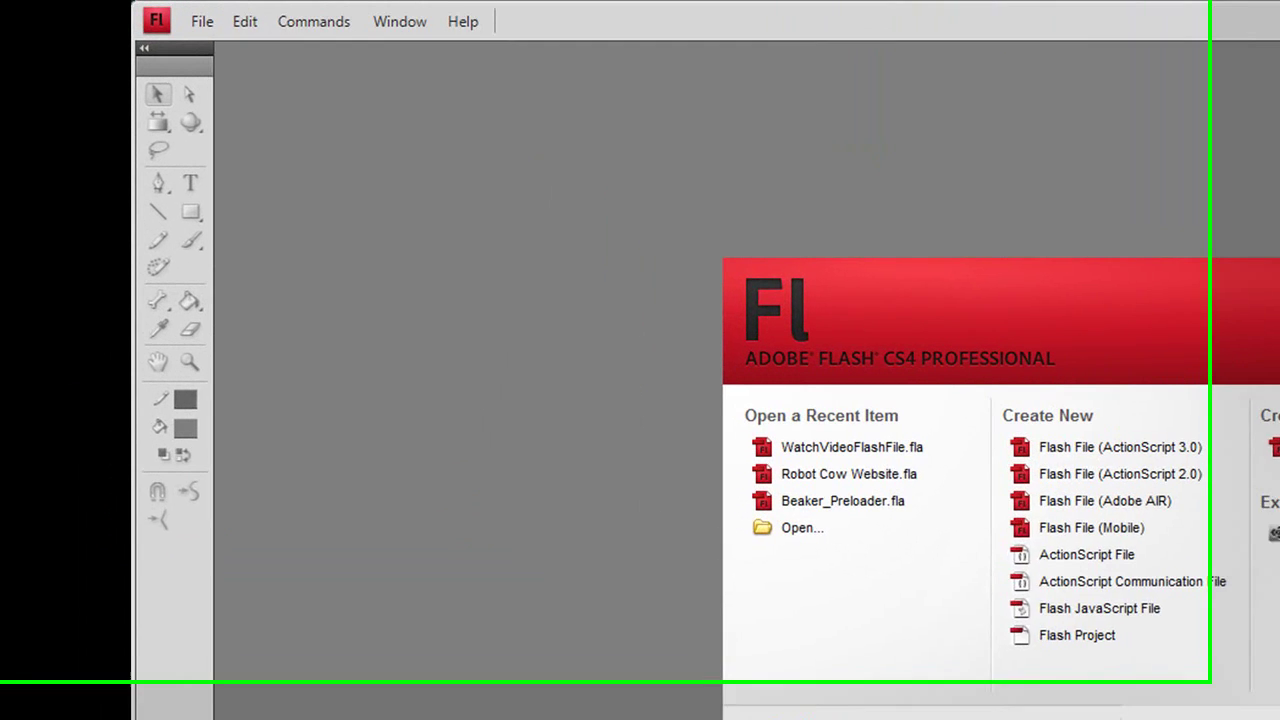
Create a new Flash File (ActionScript 3.0) document
{"action": "left_click", "coordinate": [218, 28]}
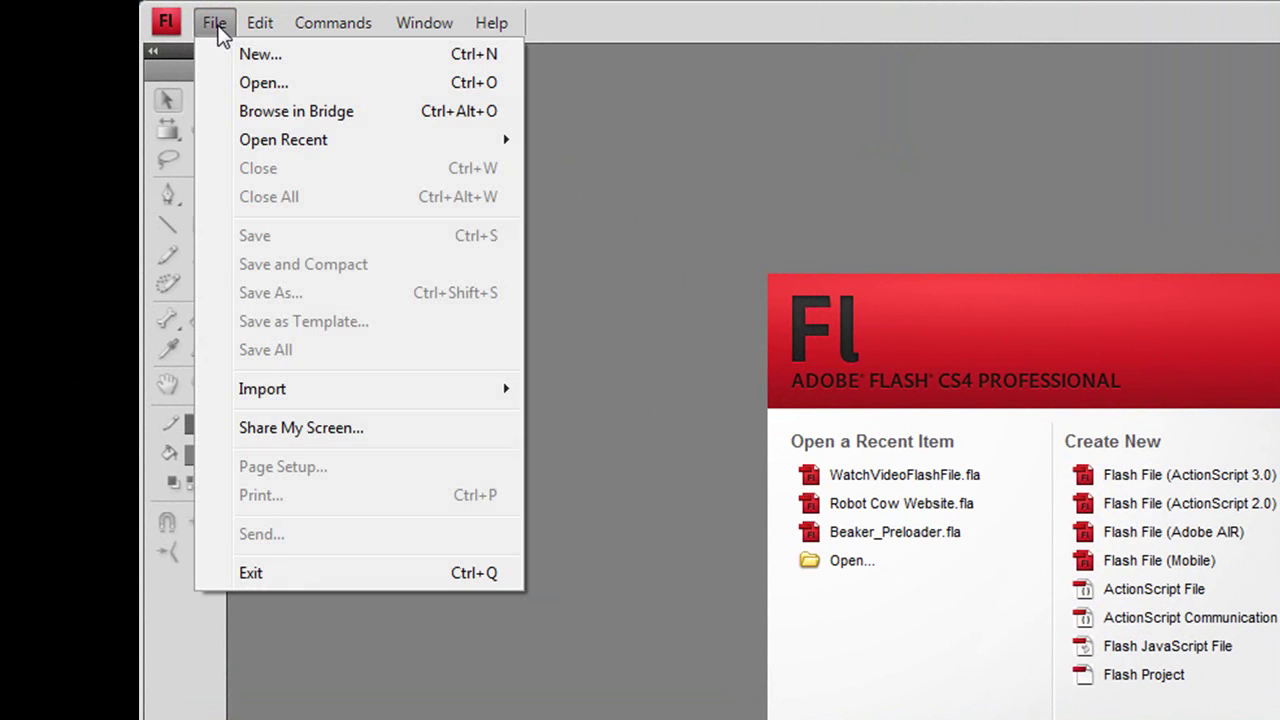
{"action": "left_click", "coordinate": [234, 55]}
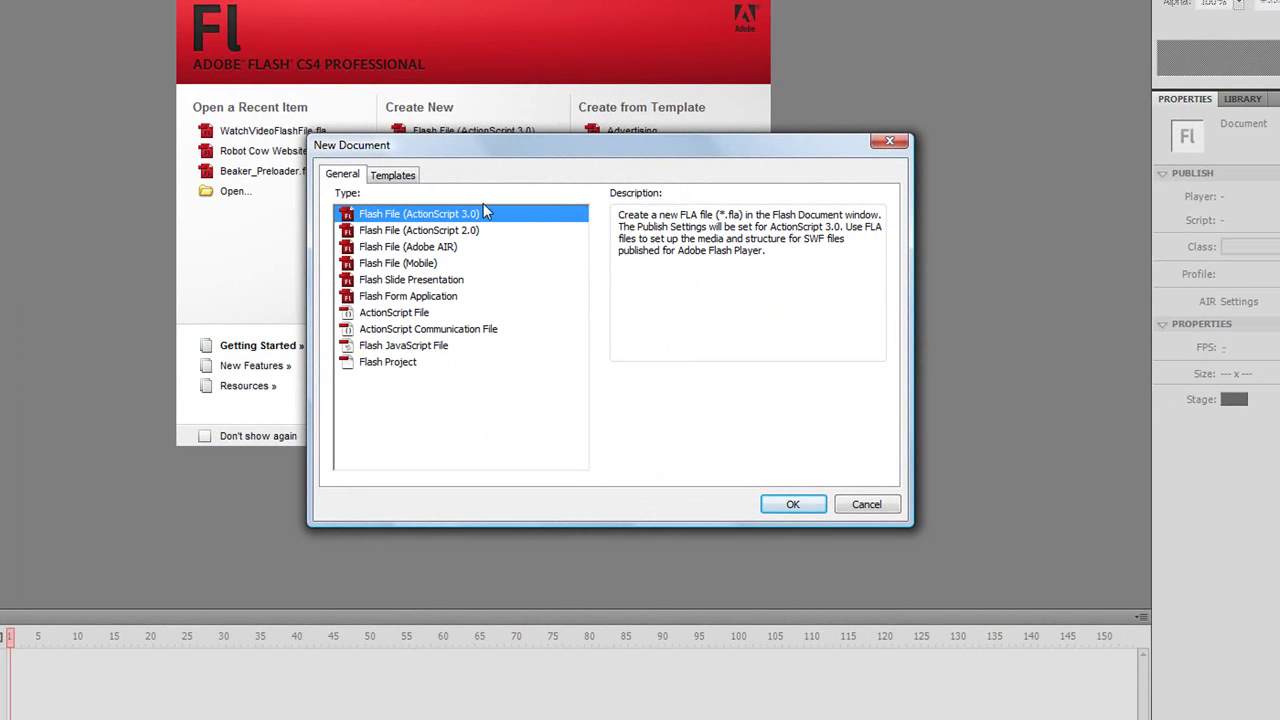
{"action": "left_click", "coordinate": [795, 504]}
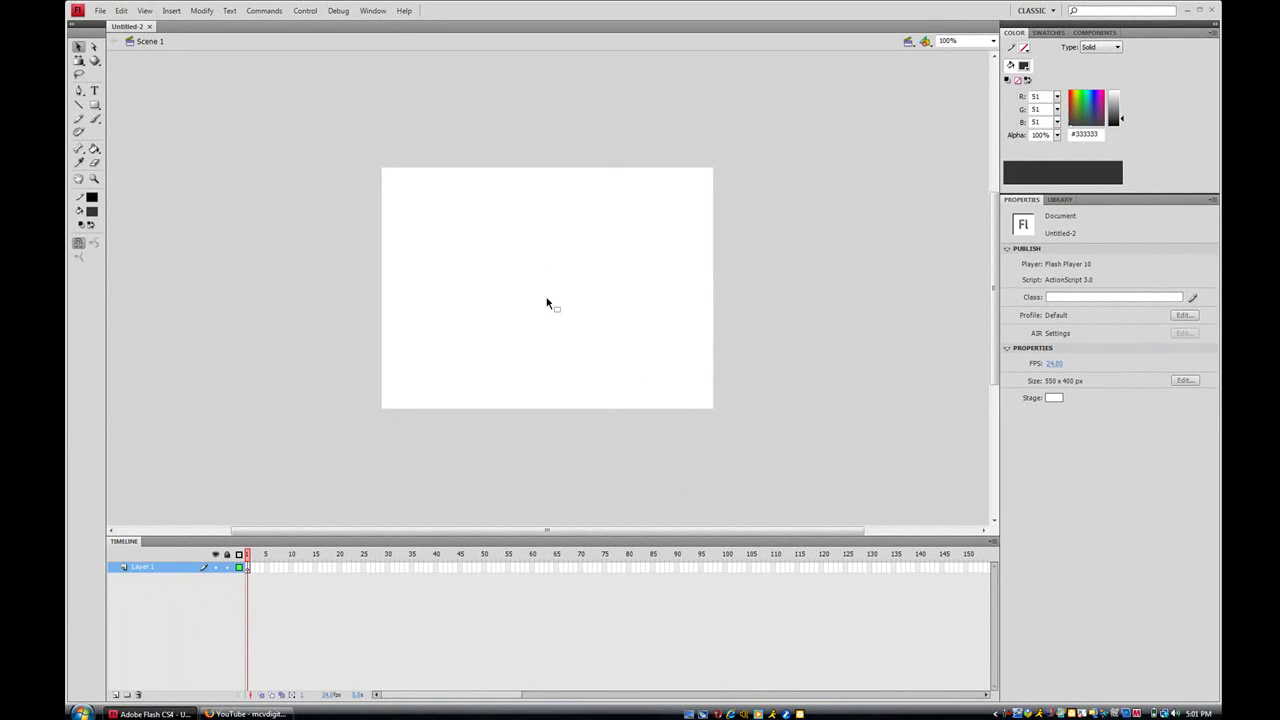
Set the fill colour to black (#000000)
{"action": "left_click", "coordinate": [93, 180]}
{"action": "left_click", "coordinate": [590, 366]}
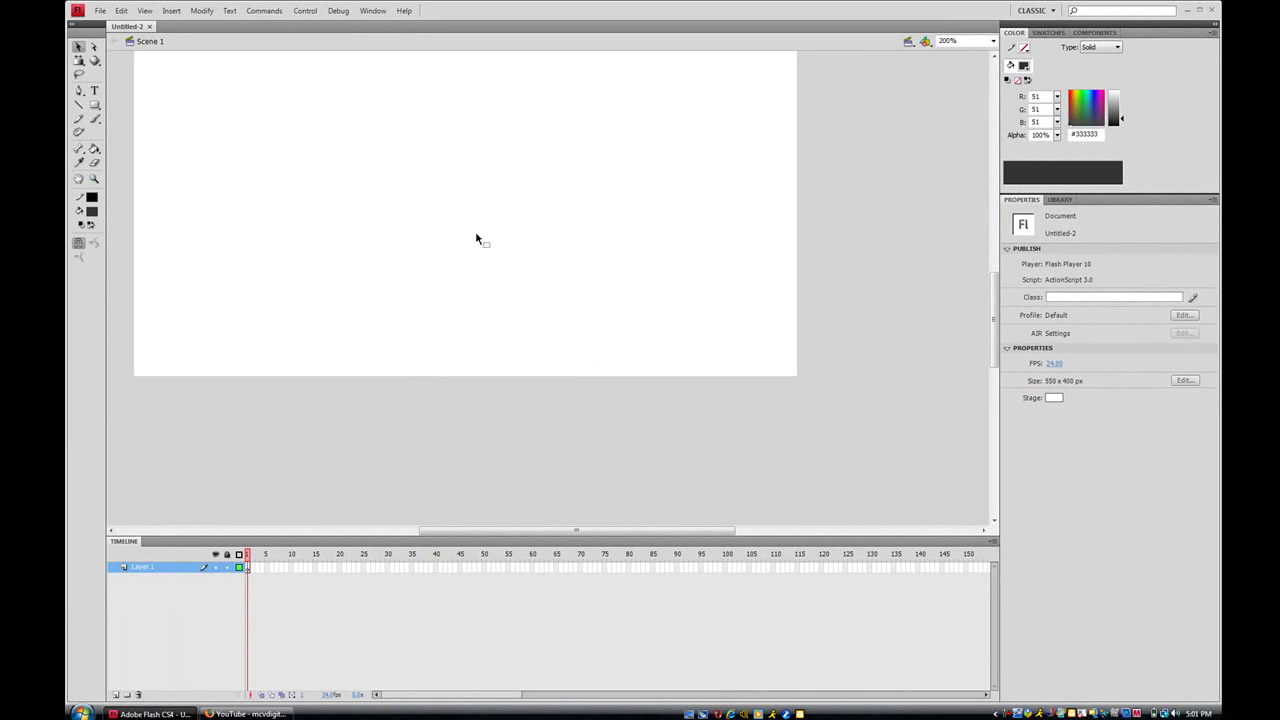
{"action": "left_click_drag", "start_coordinate": [320, 229], "coordinate": [420, 309]}
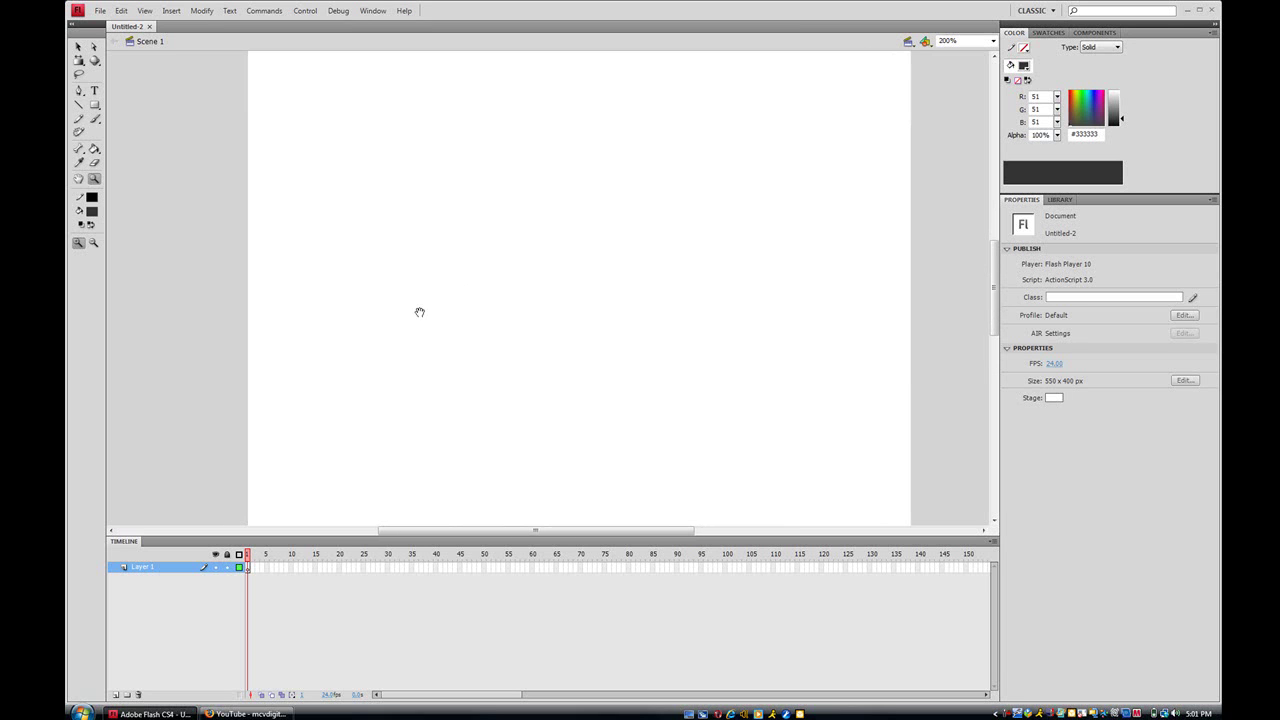
{"action": "left_click_drag", "start_coordinate": [486, 274], "coordinate": [481, 273]}
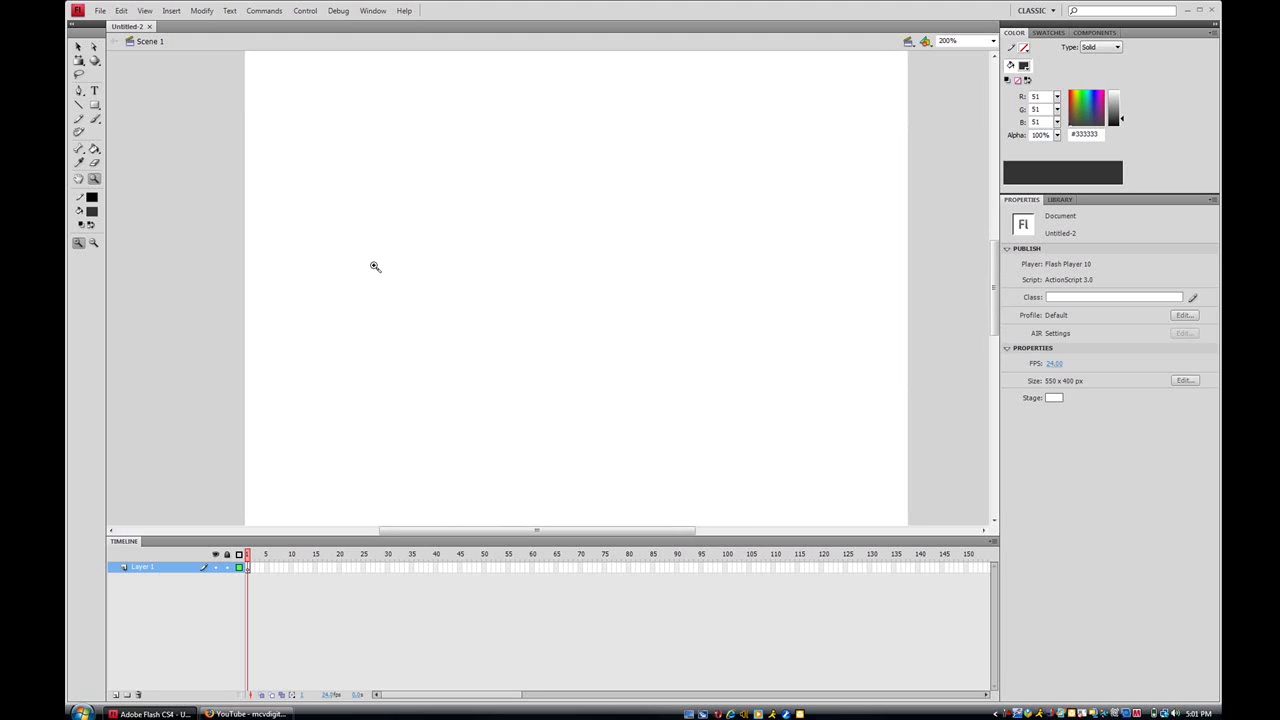
{"action": "left_click", "coordinate": [91, 212]}
{"action": "left_click", "coordinate": [116, 238]}
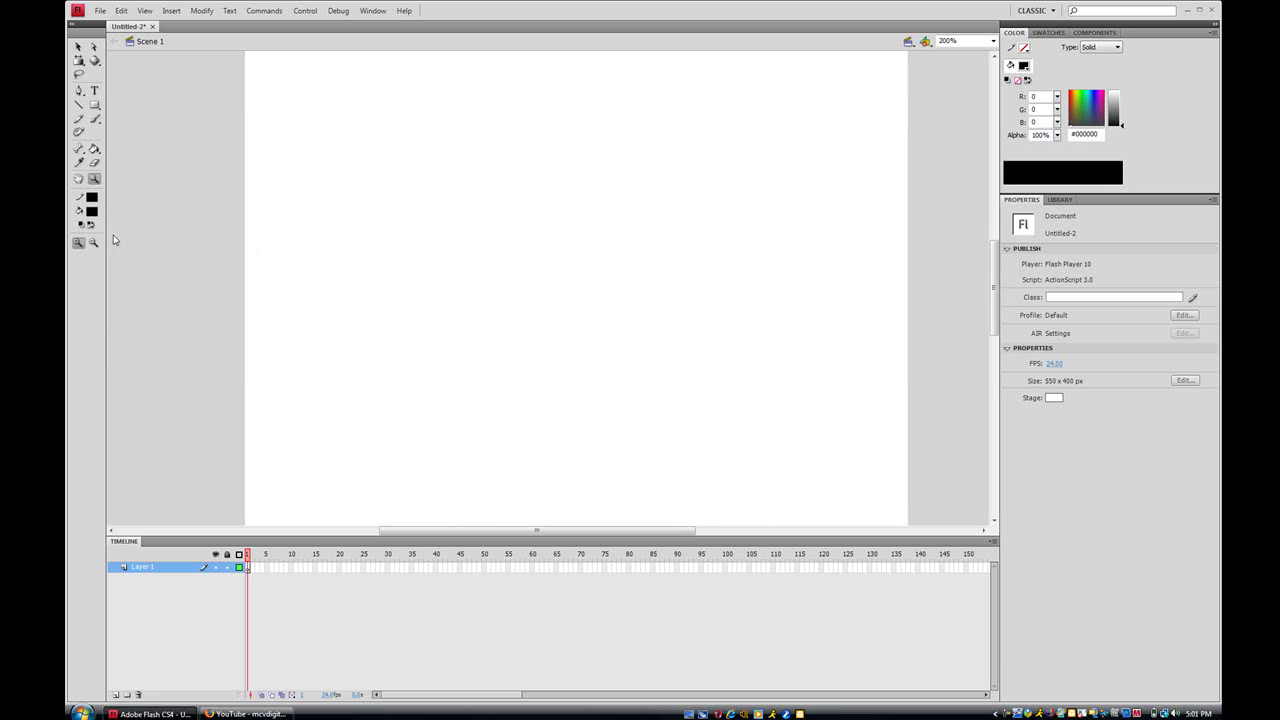
Draw a black rounded rectangle in the left half of the stage with the Rectangle tool, adjusting its corner radius to 14
{"action": "left_click", "coordinate": [95, 105]}
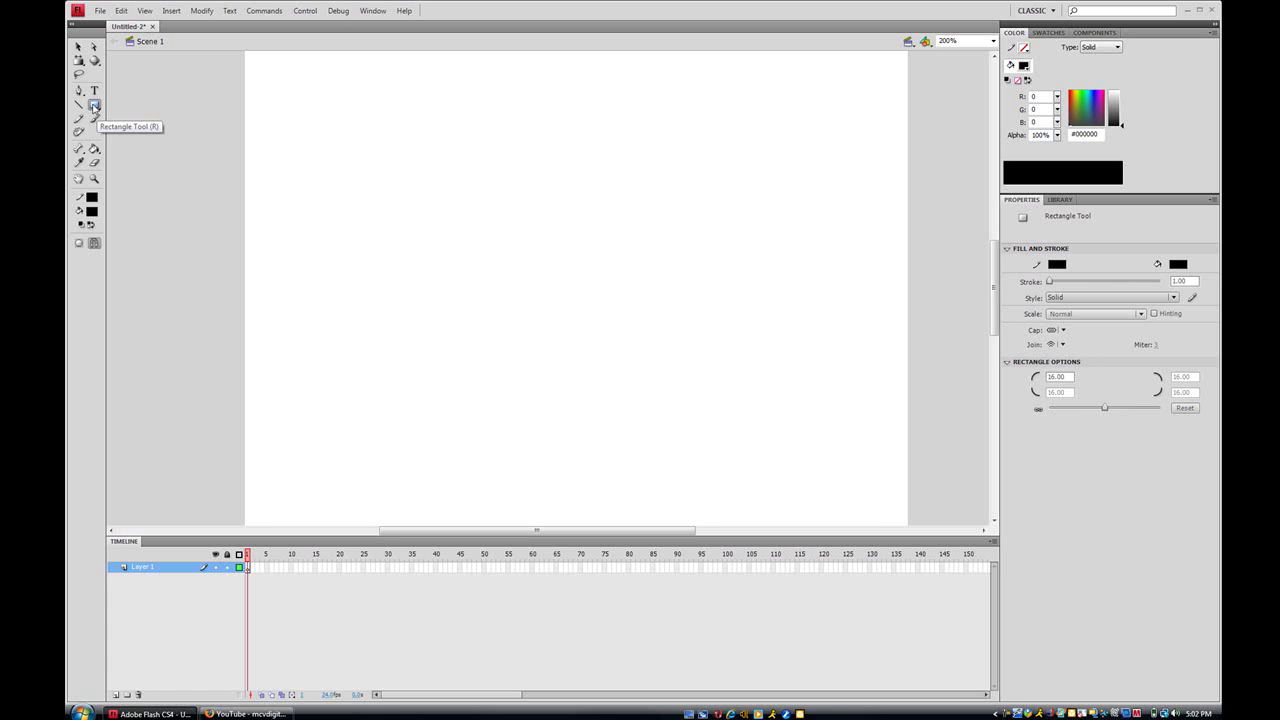
{"action": "left_click", "coordinate": [94, 107]}
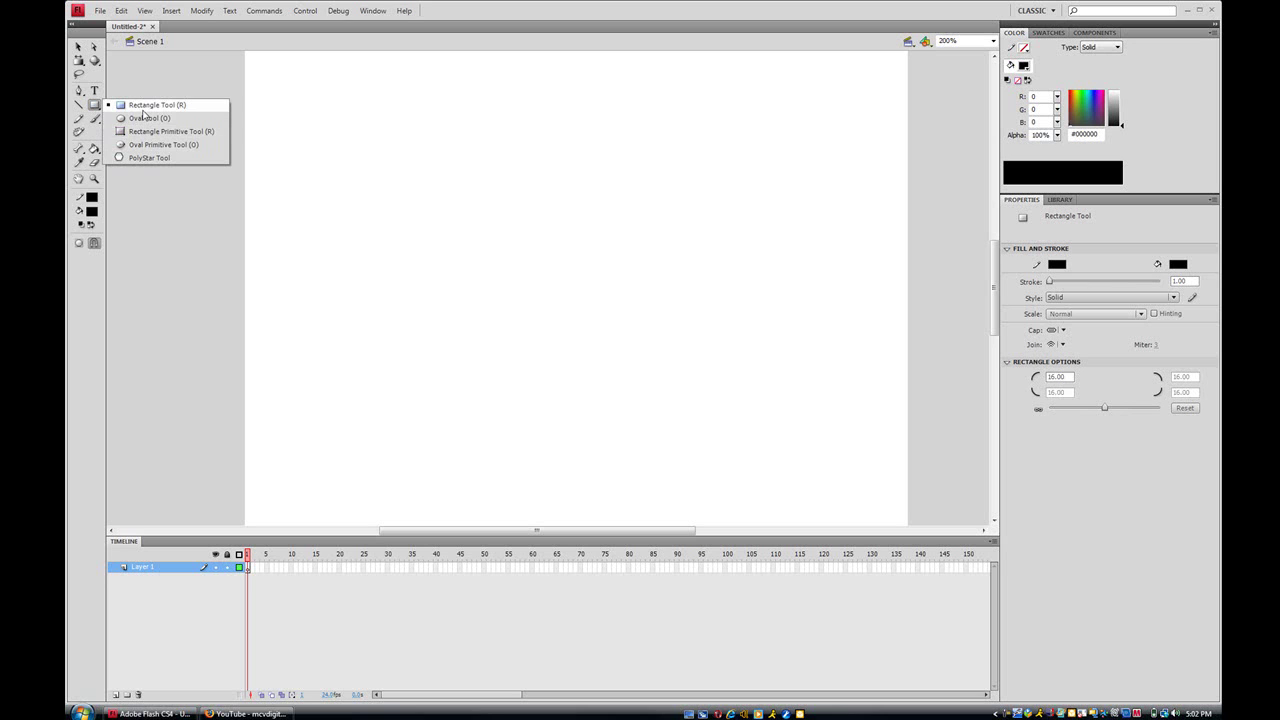
{"action": "left_click", "coordinate": [142, 108]}
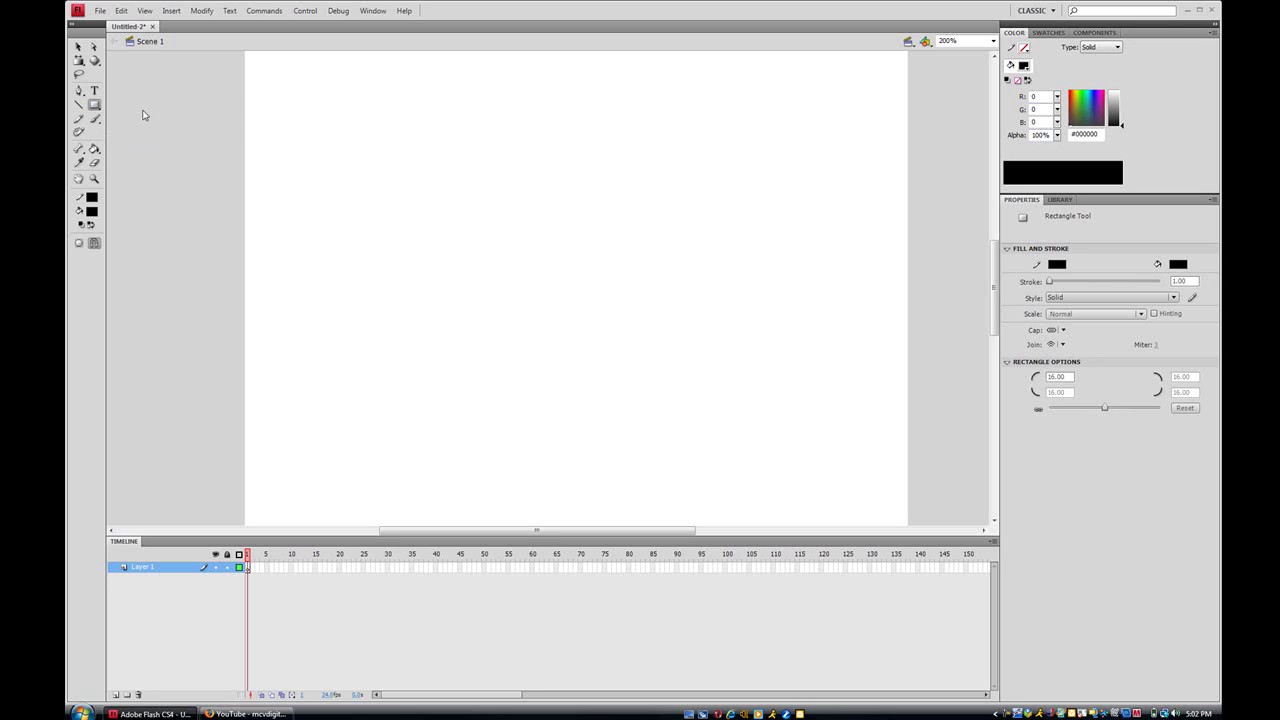
{"action": "left_click_drag", "start_coordinate": [322, 199], "coordinate": [534, 310]}
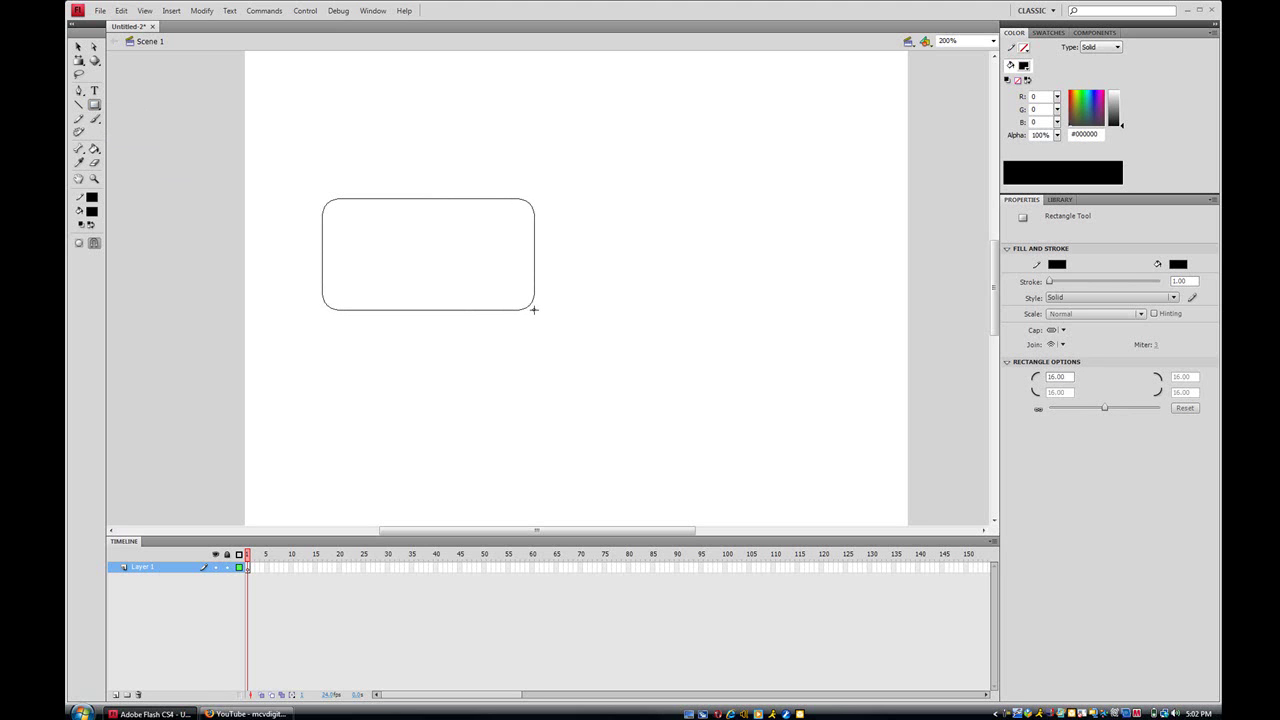
{"action": "key", "text": "Up"}
{"action": "key", "text": "Up"}
{"action": "key", "text": "Up"}
{"action": "key", "text": "Up"}
{"action": "key", "text": "Up"}
{"action": "key", "text": "Up"}
{"action": "key", "text": "Up"}
{"action": "key", "text": "Up"}
{"action": "key", "text": "Up"}
{"action": "key", "text": "Up"}
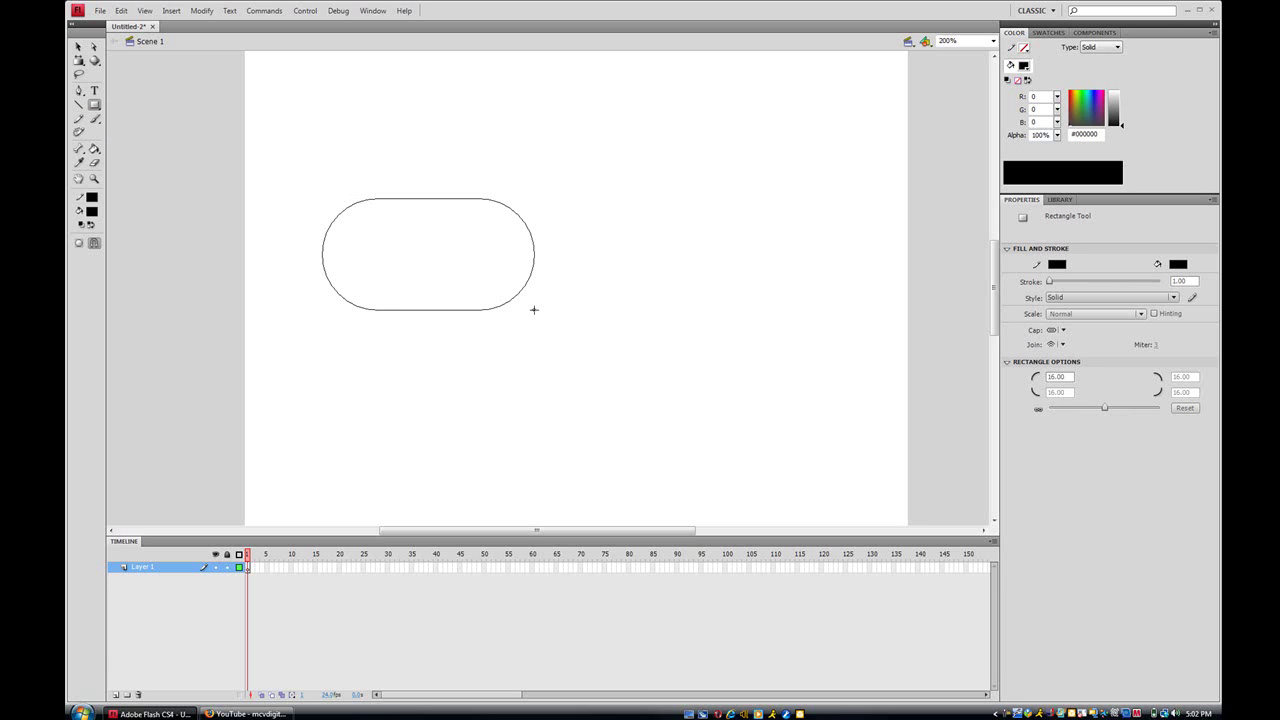
{"action": "left_click_drag", "start_coordinate": [532, 312], "coordinate": [528, 316]}
{"action": "key", "text": "Down"}
{"action": "key", "text": "Down"}
{"action": "key", "text": "Down"}
{"action": "key", "text": "Down"}
{"action": "key", "text": "Down"}
{"action": "key", "text": "Down"}
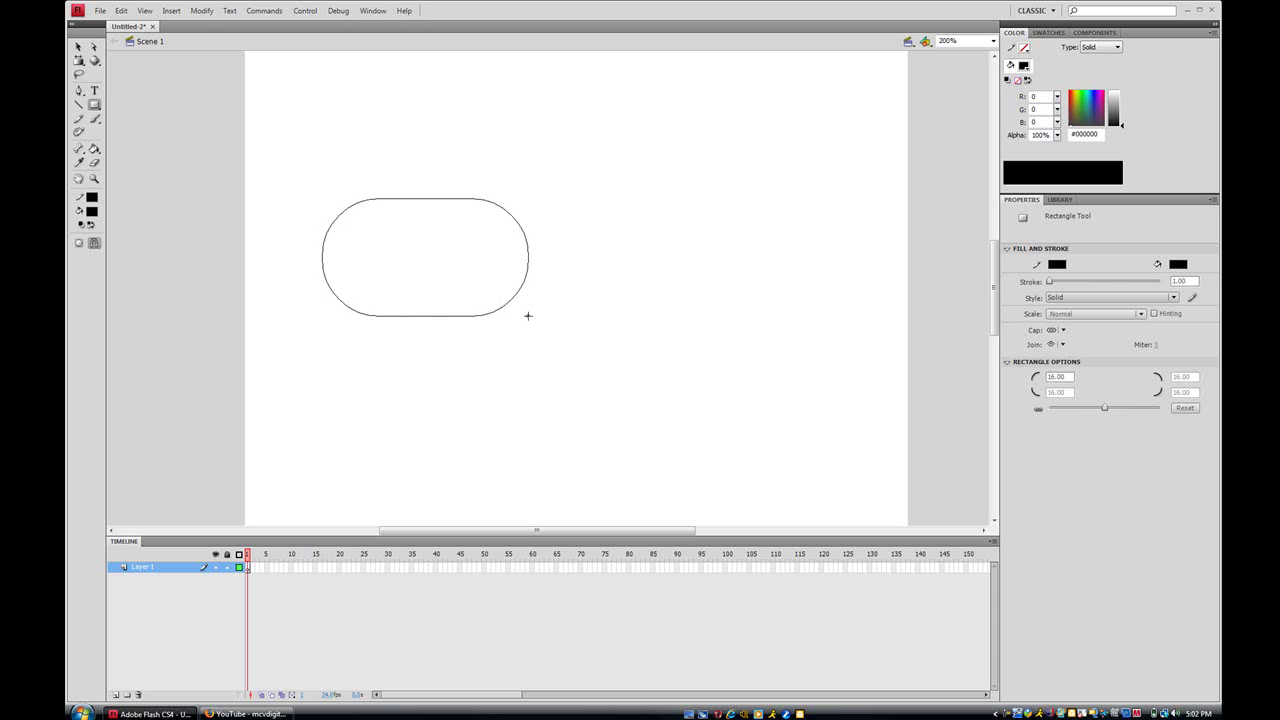
{"action": "key", "text": "Down"}
{"action": "key", "text": "Down"}
{"action": "key", "text": "Down"}
{"action": "key", "text": "Down"}
{"action": "key", "text": "Down"}
{"action": "key", "text": "Down"}
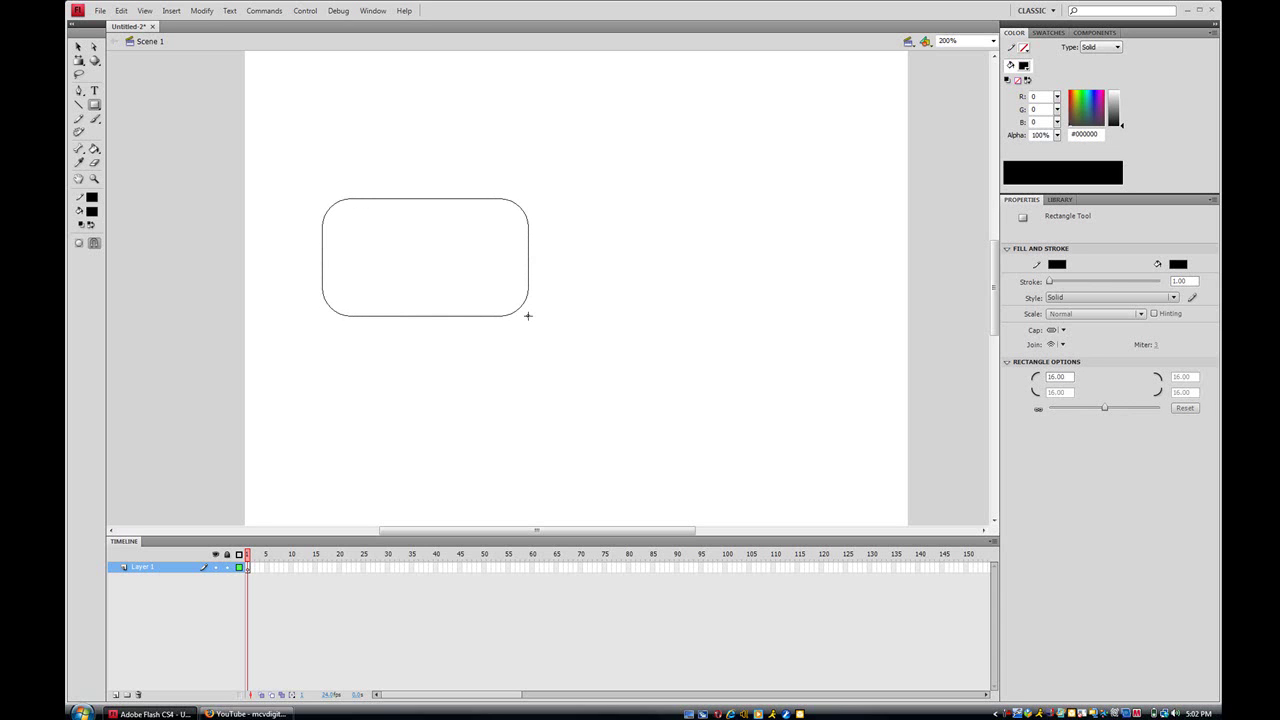
{"action": "left_click_drag", "start_coordinate": [528, 316], "coordinate": [541, 311]}
{"action": "key", "text": "Down"}
{"action": "key", "text": "Down"}
{"action": "key", "text": "Down"}
{"action": "key", "text": "Down"}
{"action": "key", "text": "Down"}
{"action": "key", "text": "Down"}
{"action": "key", "text": "Down"}
{"action": "key", "text": "Down"}
{"action": "key", "text": "Down"}
{"action": "key", "text": "Down"}
{"action": "key", "text": "Down"}
{"action": "key", "text": "Down"}
{"action": "key", "text": "Up"}
{"action": "key", "text": "Up"}
{"action": "key", "text": "Up"}
{"action": "key", "text": "Up"}
{"action": "key", "text": "Up"}
{"action": "key", "text": "Up"}
{"action": "key", "text": "Up"}
{"action": "key", "text": "Up"}
{"action": "key", "text": "Up"}
{"action": "key", "text": "Up"}
{"action": "key", "text": "Up"}
{"action": "key", "text": "Up"}
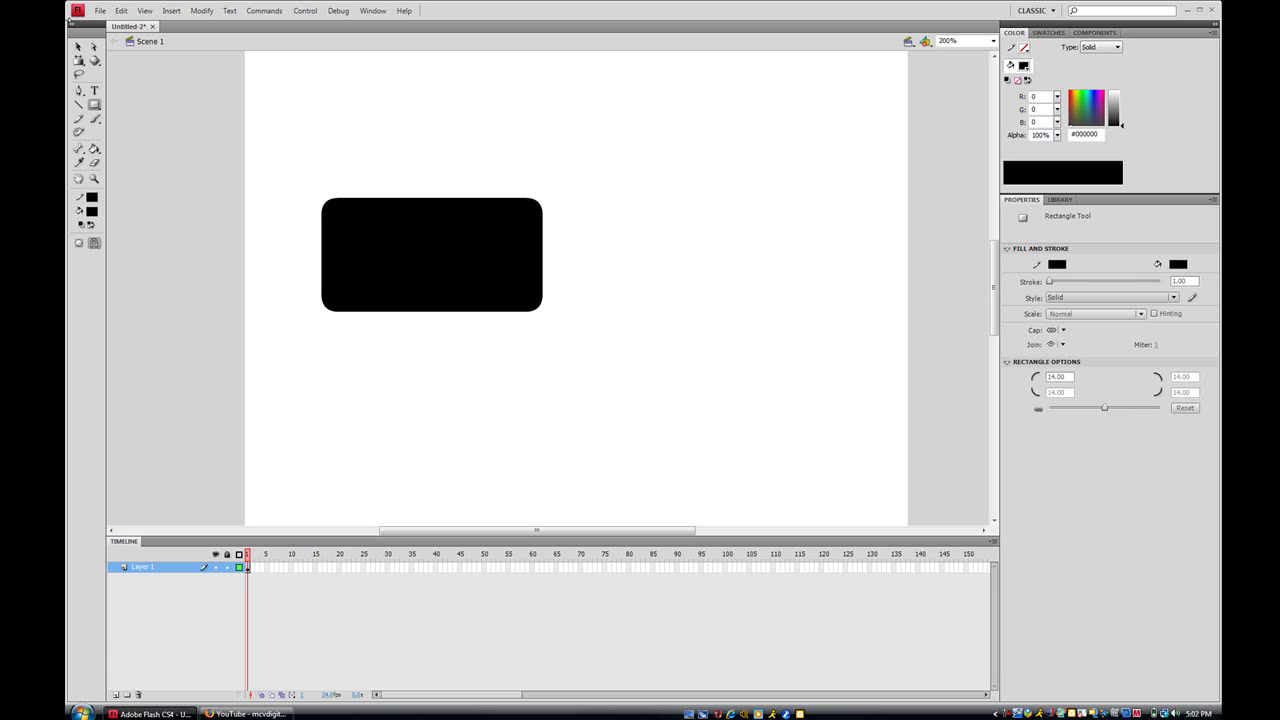
Add the static text "Home" in white (#FFFFFF) over the black rectangle
{"action": "left_click", "coordinate": [79, 47]}
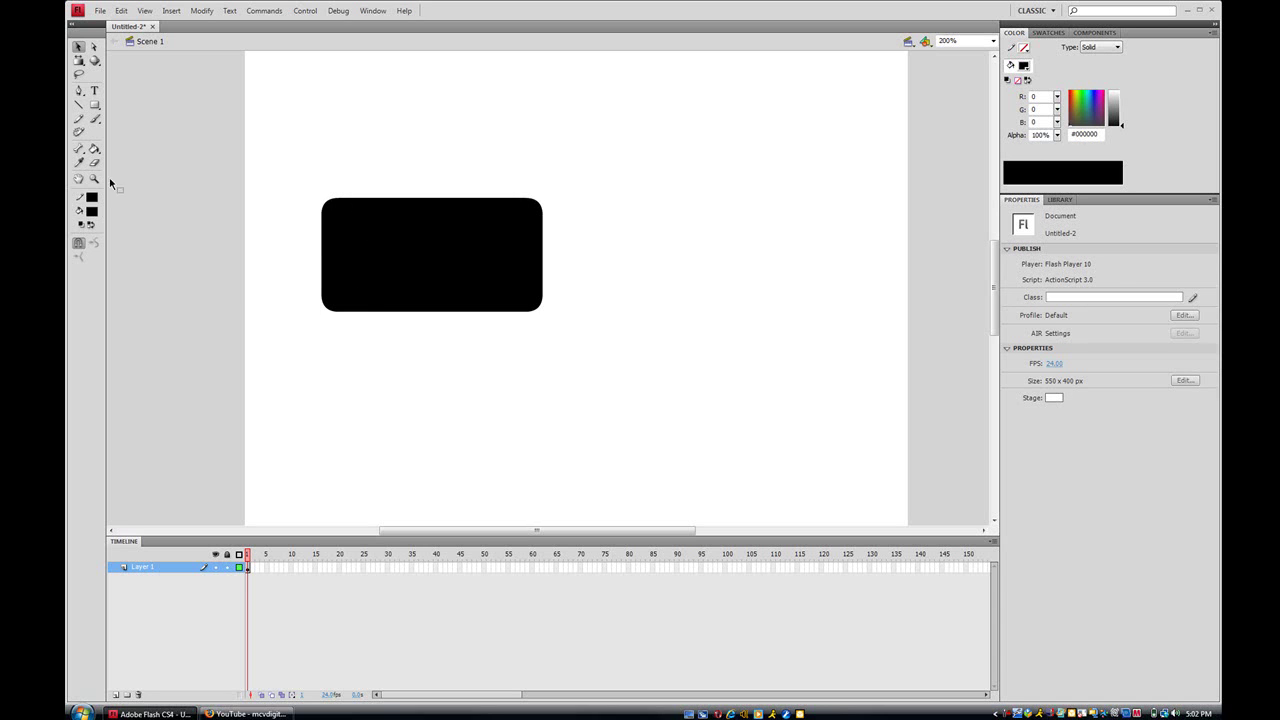
{"action": "left_click", "coordinate": [94, 91]}
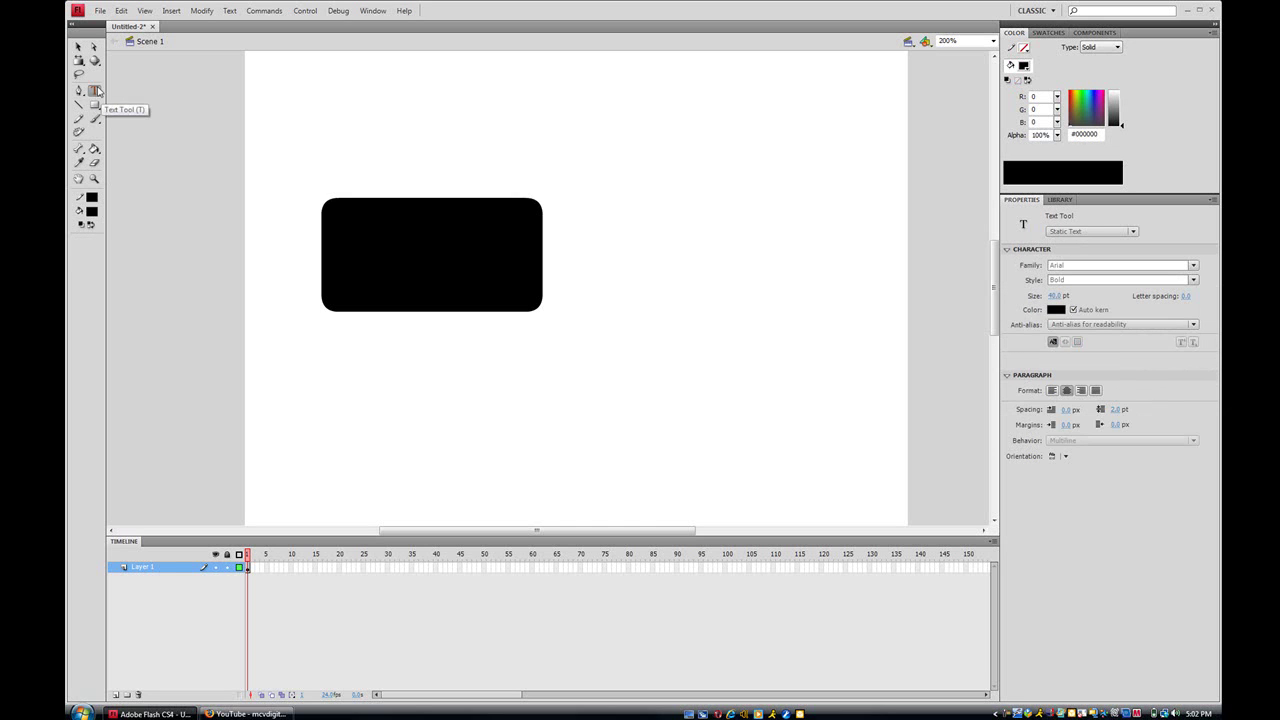
{"action": "left_click", "coordinate": [92, 210]}
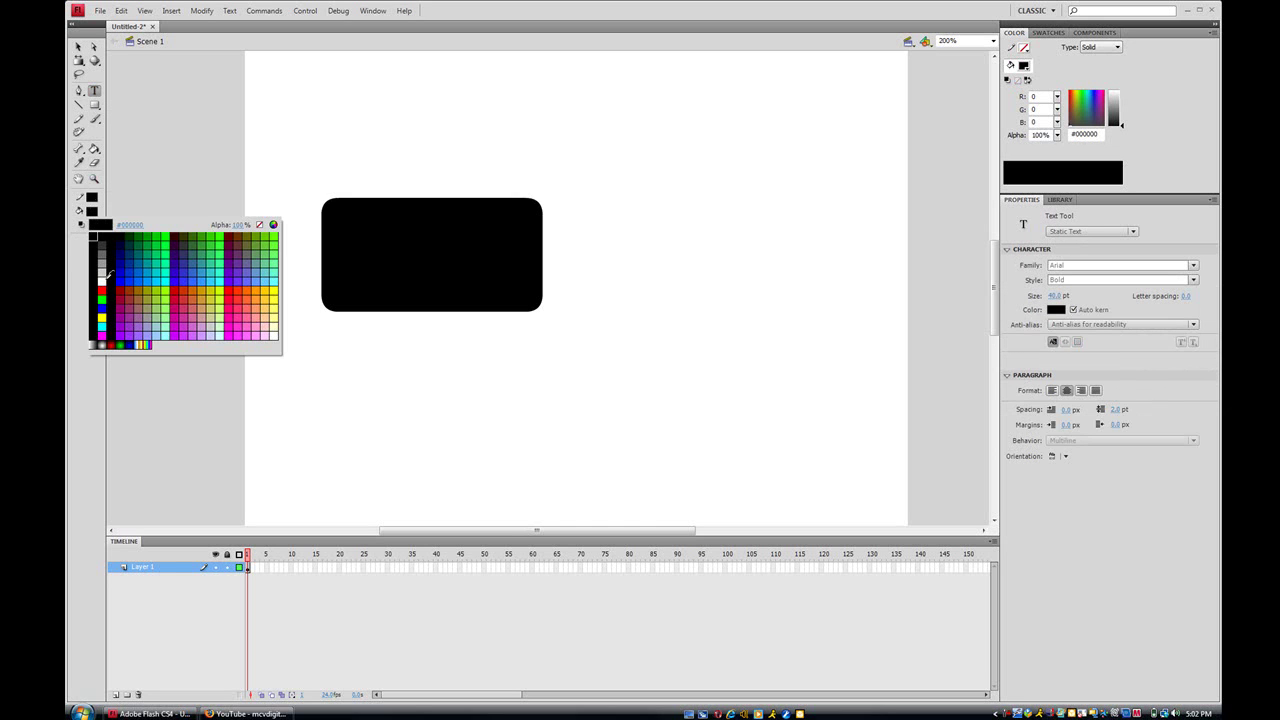
{"action": "left_click", "coordinate": [101, 279]}
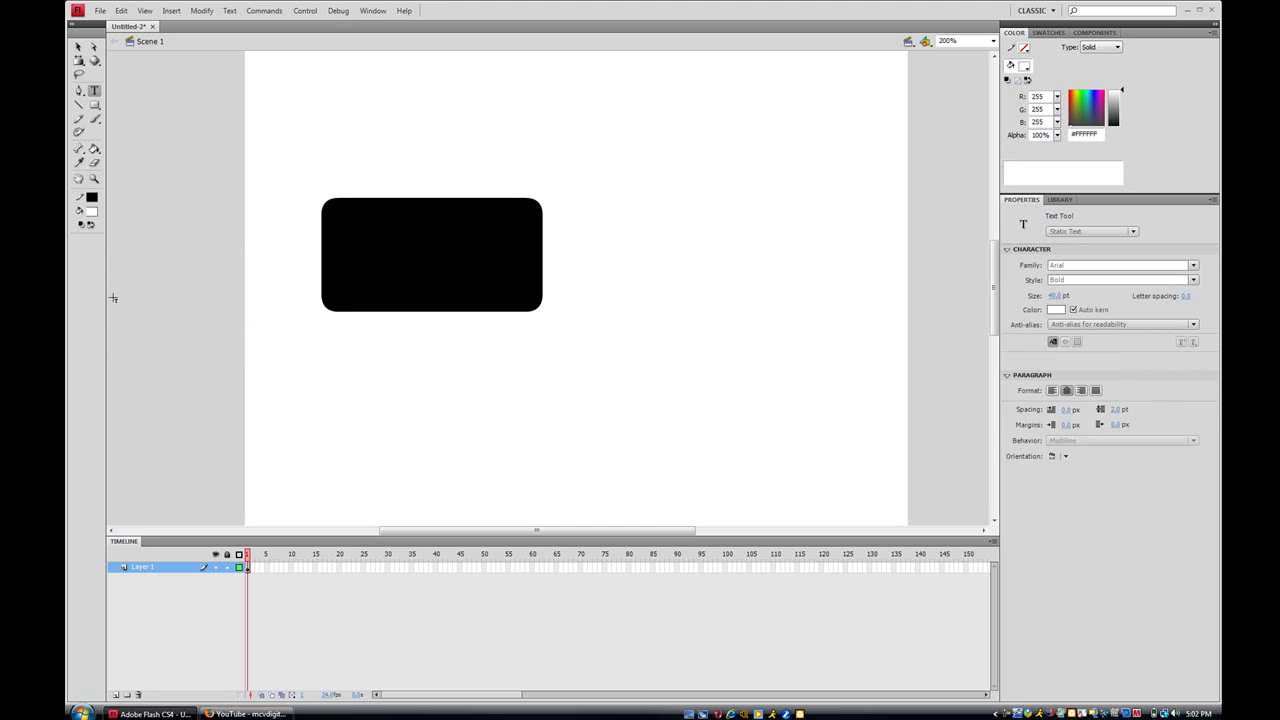
{"action": "left_click", "coordinate": [376, 259]}
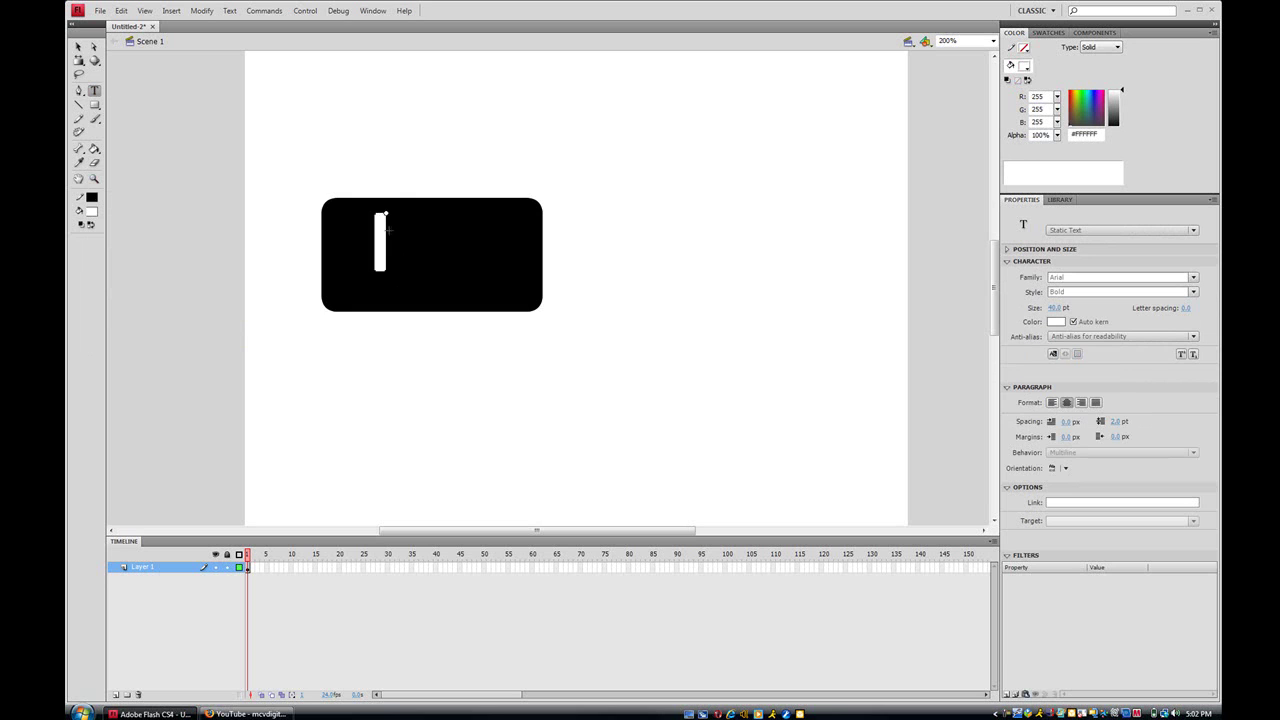
{"action": "type", "text": "Home"}
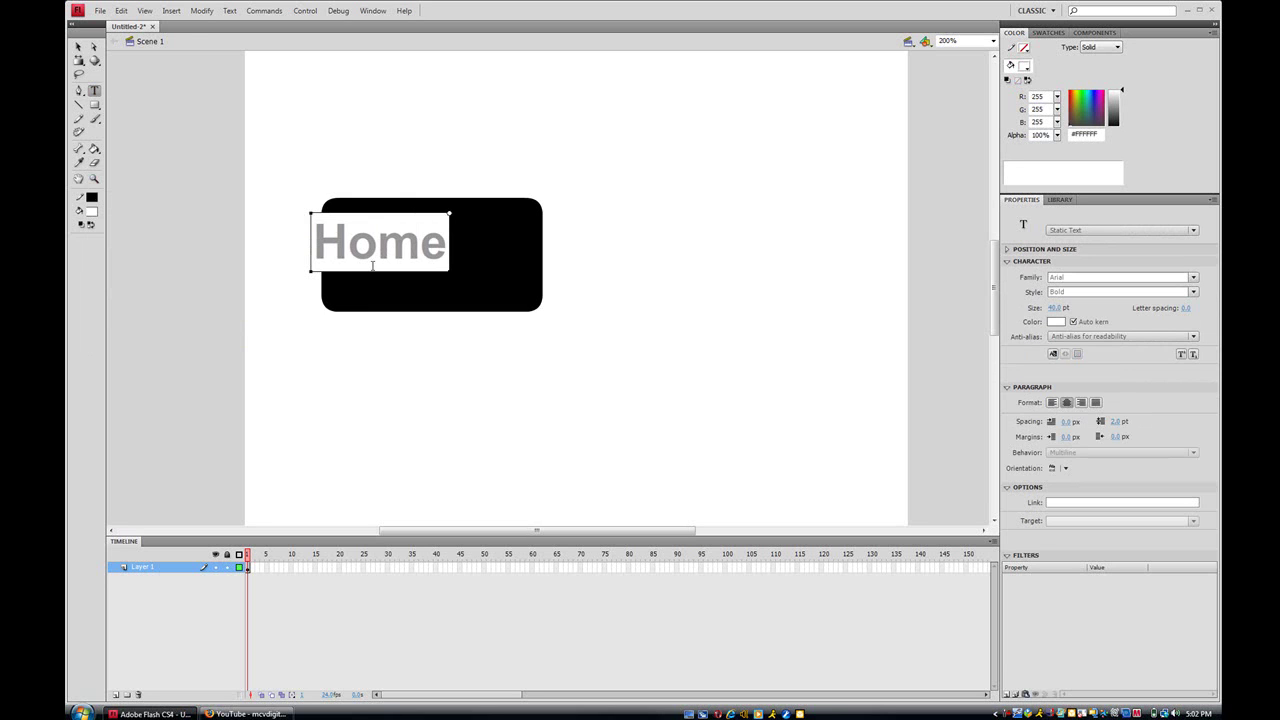
Move the "Home" text to the middle of the black rectangle
{"action": "left_click", "coordinate": [79, 47]}
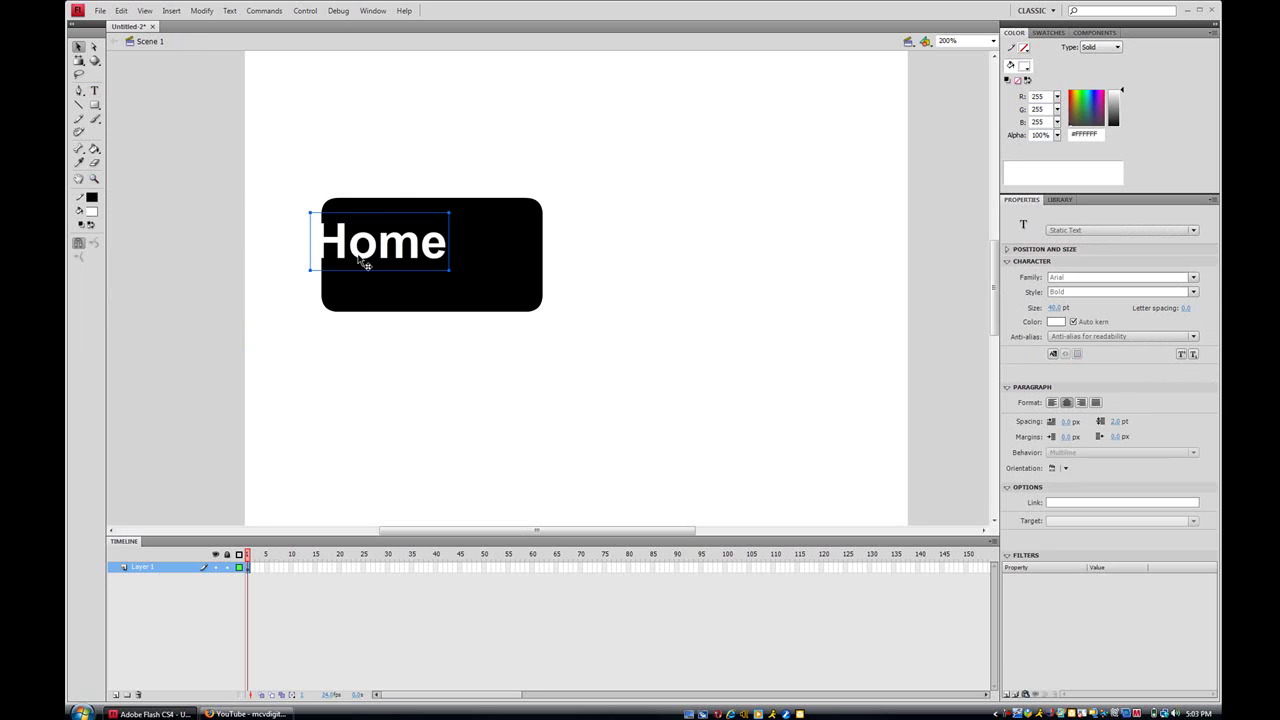
{"action": "left_click_drag", "start_coordinate": [345, 246], "coordinate": [390, 255]}
{"action": "key", "text": "Left"}
{"action": "left_click", "coordinate": [437, 421]}
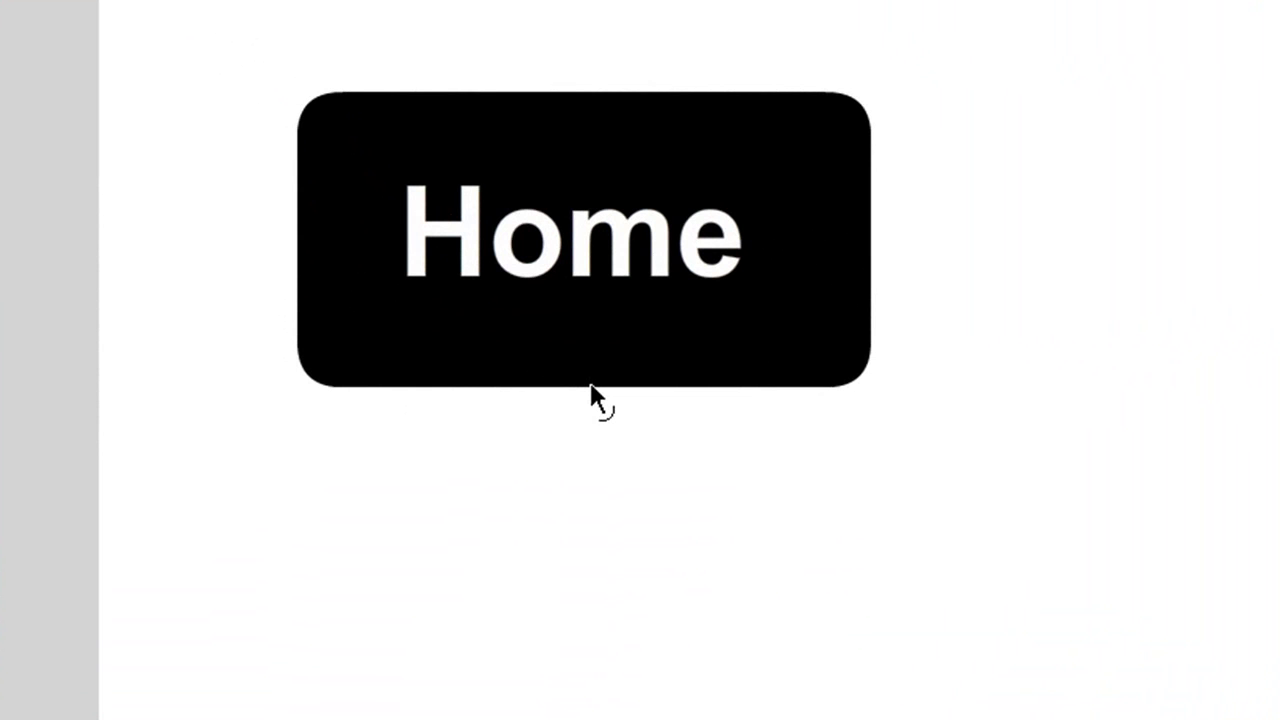
Select the rounded rectangle's outline and change its stroke colour to green (#00CC00)
{"action": "left_click", "coordinate": [592, 393]}
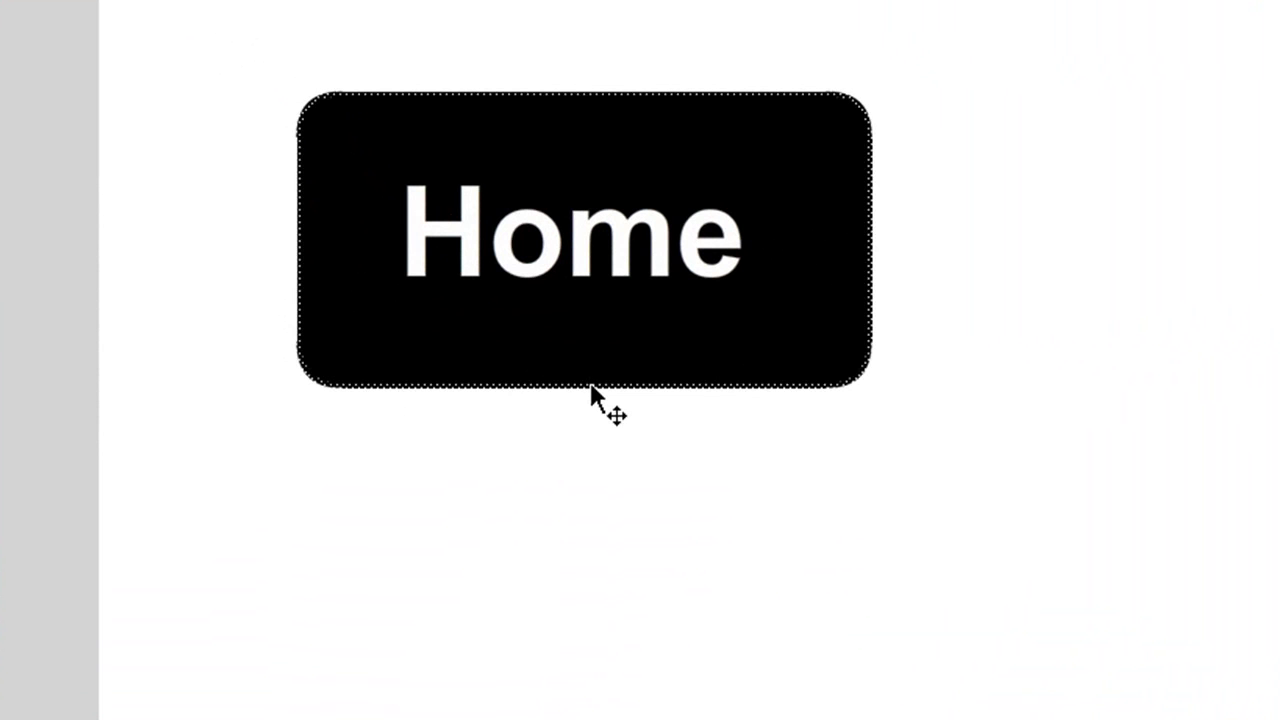
{"action": "left_click", "coordinate": [546, 401]}
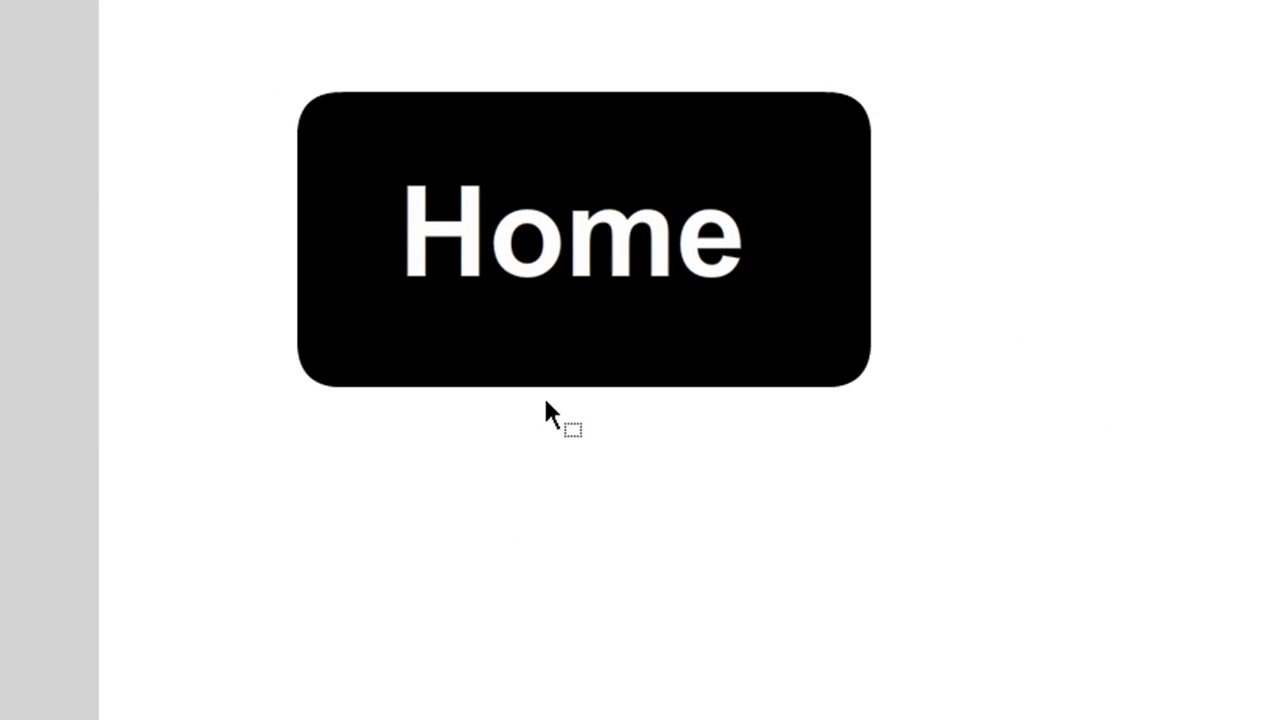
{"action": "left_click", "coordinate": [548, 390]}
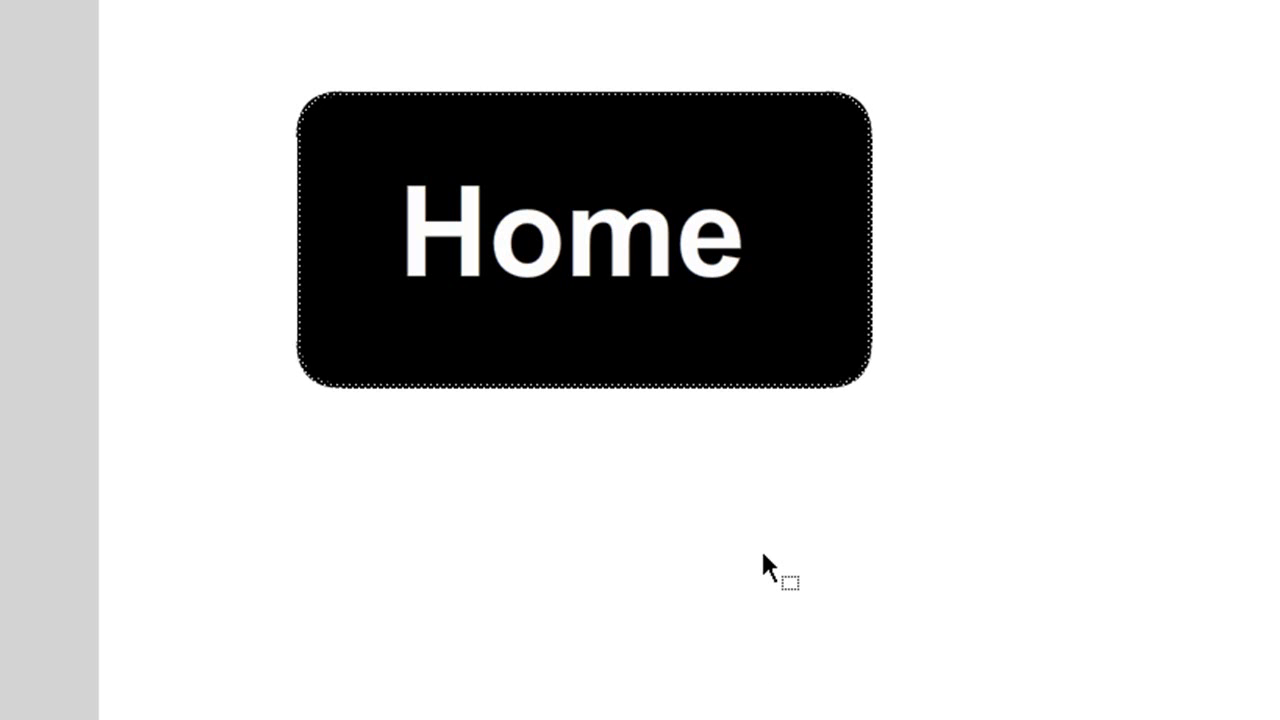
{"action": "left_click", "coordinate": [530, 392]}
{"action": "left_click", "coordinate": [530, 390]}
{"action": "left_click", "coordinate": [85, 238]}
{"action": "left_click", "coordinate": [252, 258]}
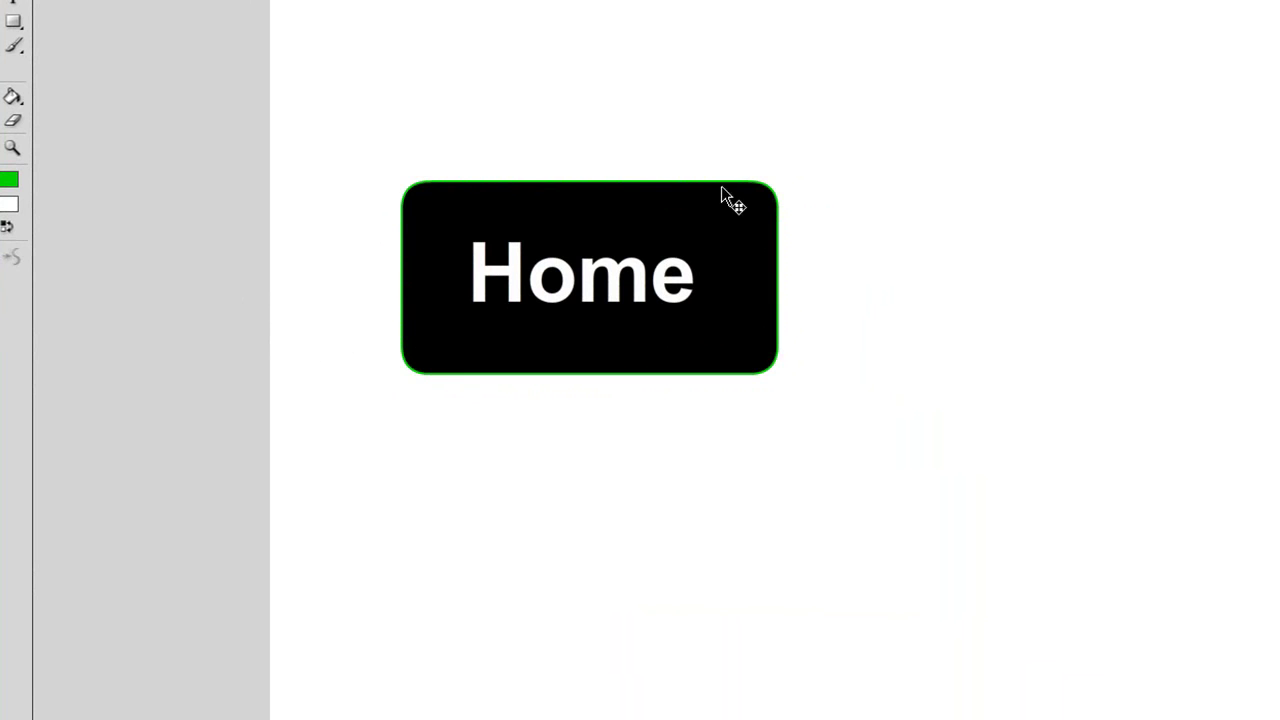
Delete the outline around the rounded rectangle, keeping its black fill
{"action": "left_click", "coordinate": [611, 373]}
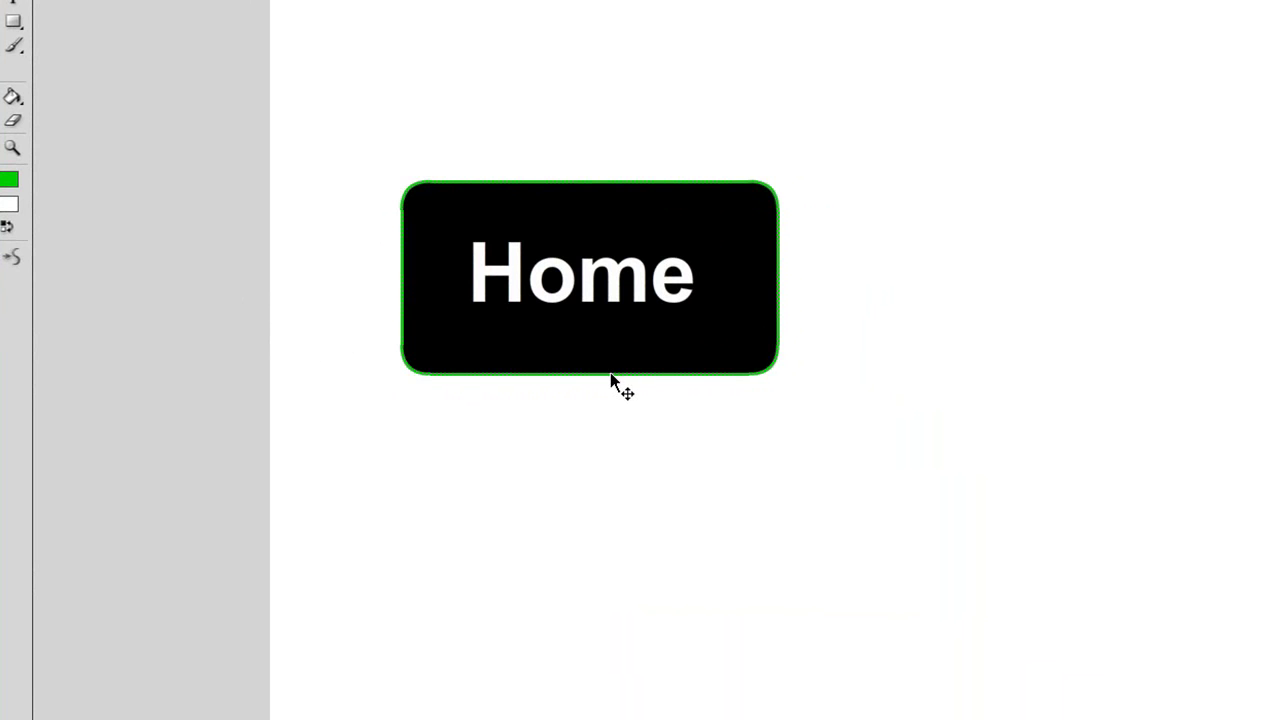
{"action": "key", "text": "Delete"}
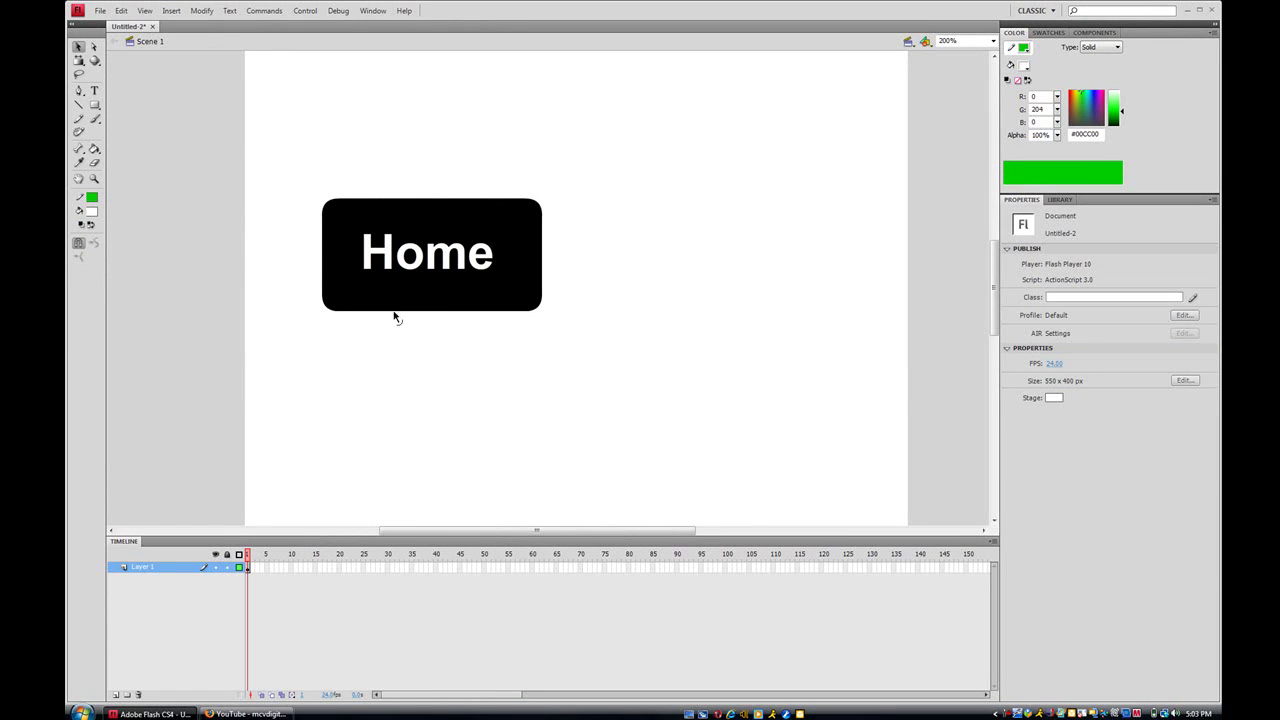
Convert the black rectangle and its "Home" text into a Button symbol named Home_btn with an upper-left registration point
{"action": "left_click_drag", "start_coordinate": [275, 151], "coordinate": [660, 382]}
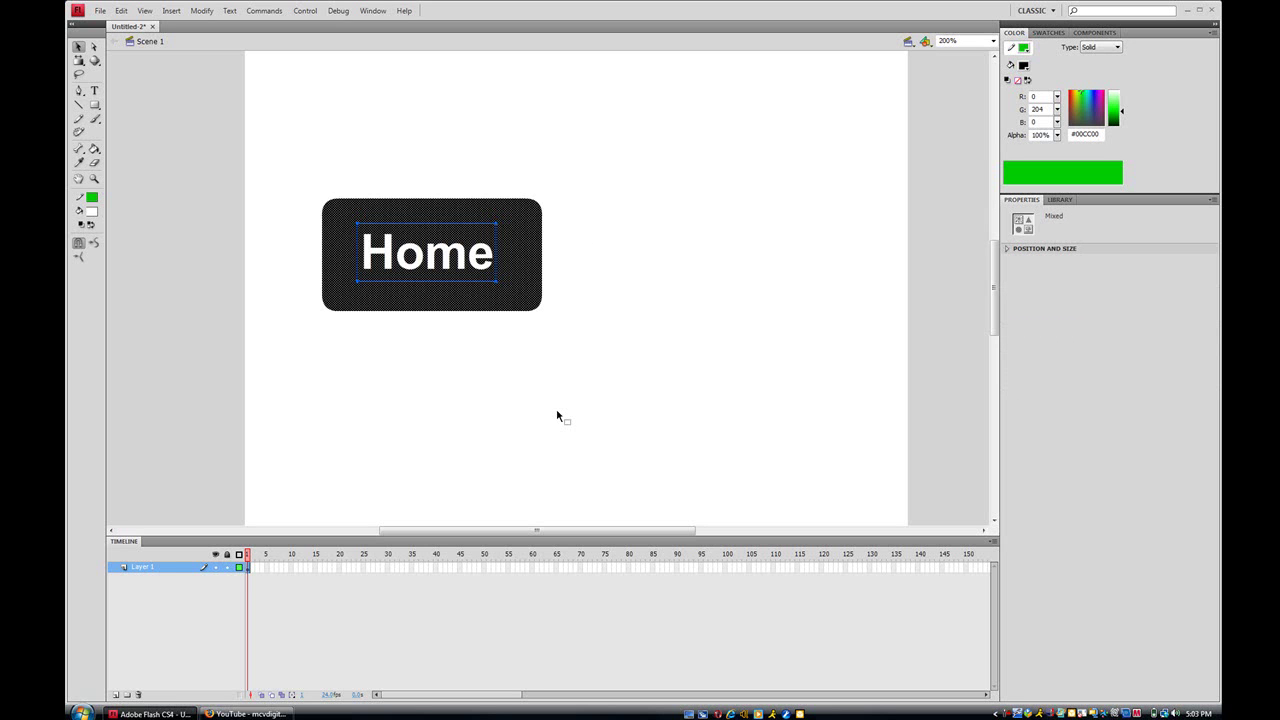
{"action": "right_click", "coordinate": [432, 216]}
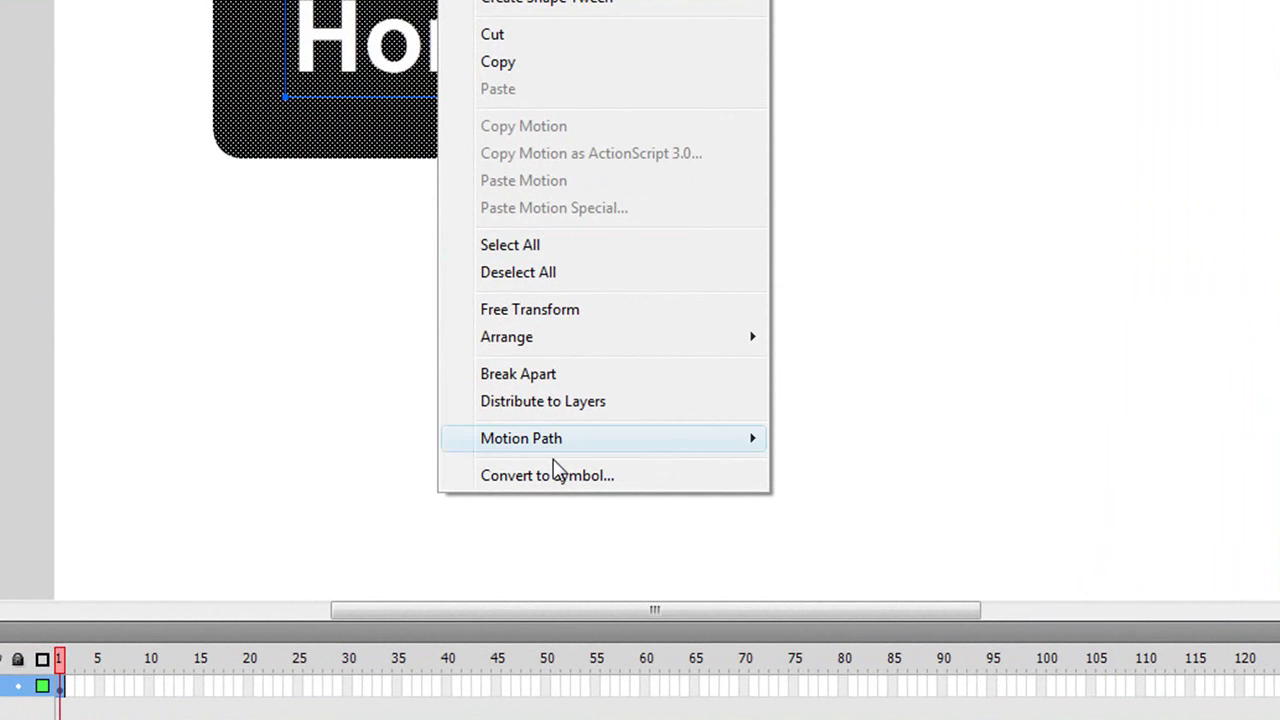
{"action": "left_click", "coordinate": [557, 478]}
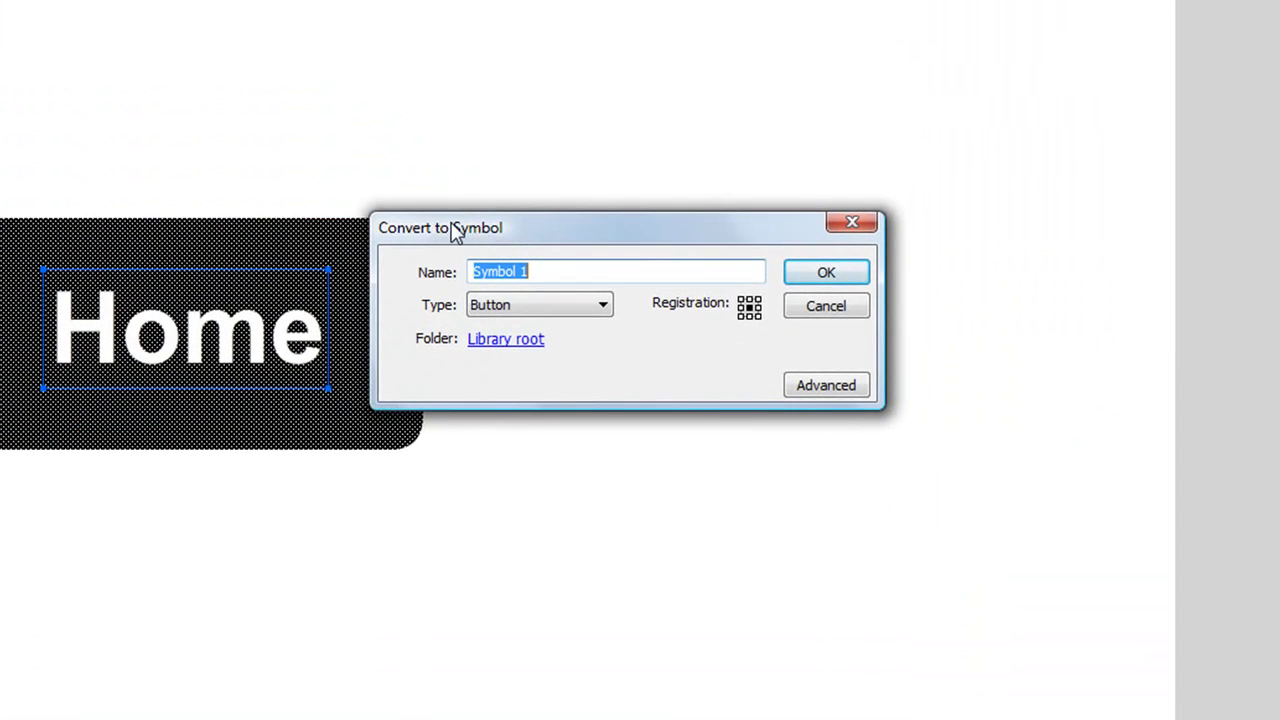
{"action": "left_click_drag", "start_coordinate": [455, 232], "coordinate": [287, 253]}
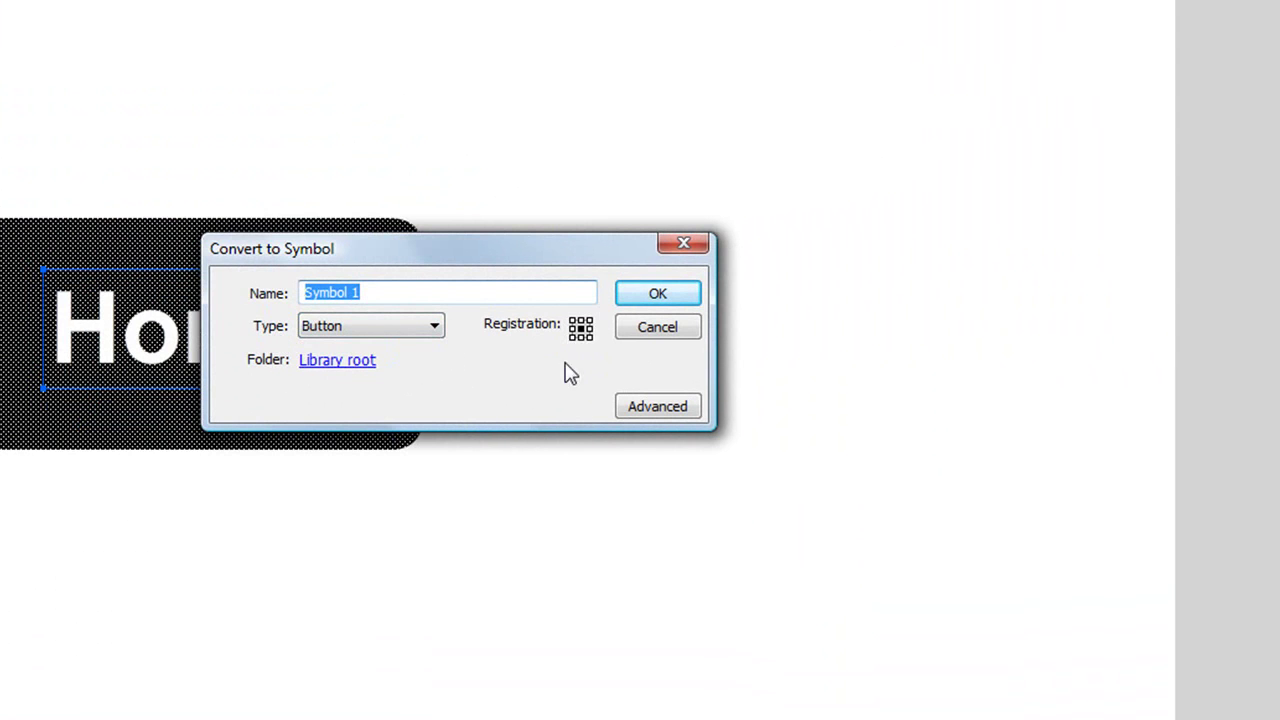
{"action": "type", "text": "Home_btn"}
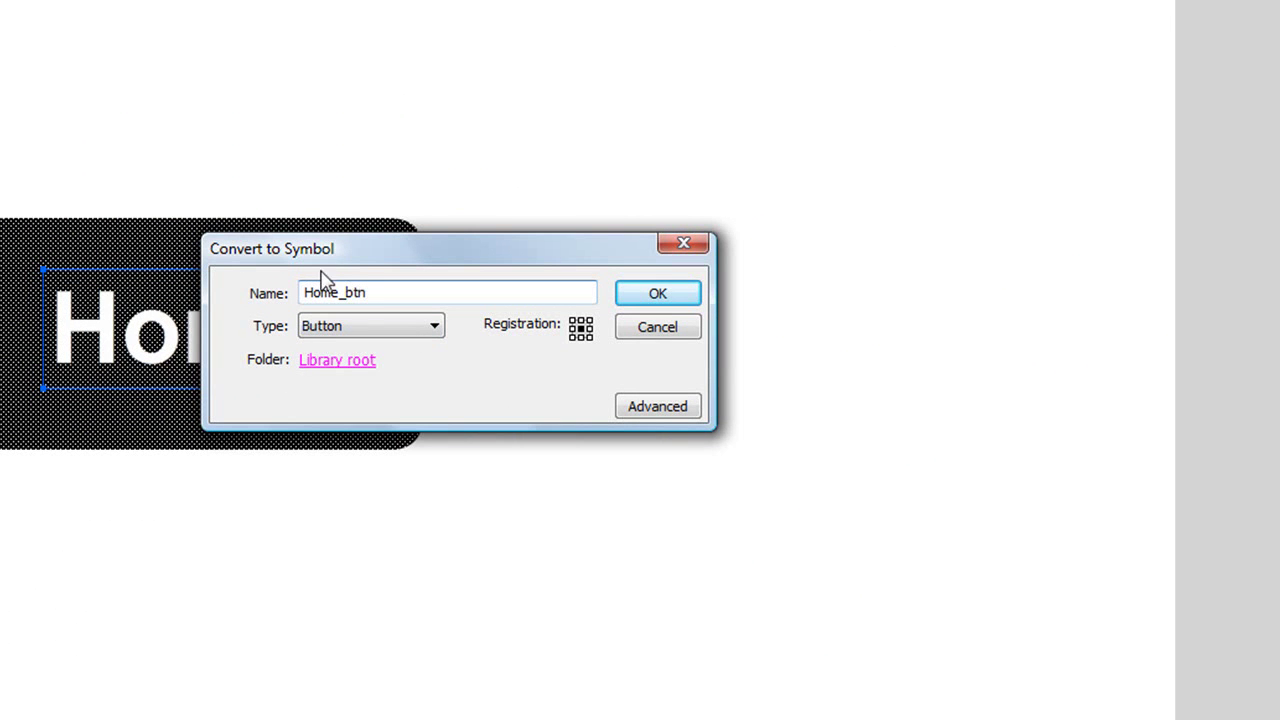
{"action": "left_click", "coordinate": [333, 337]}
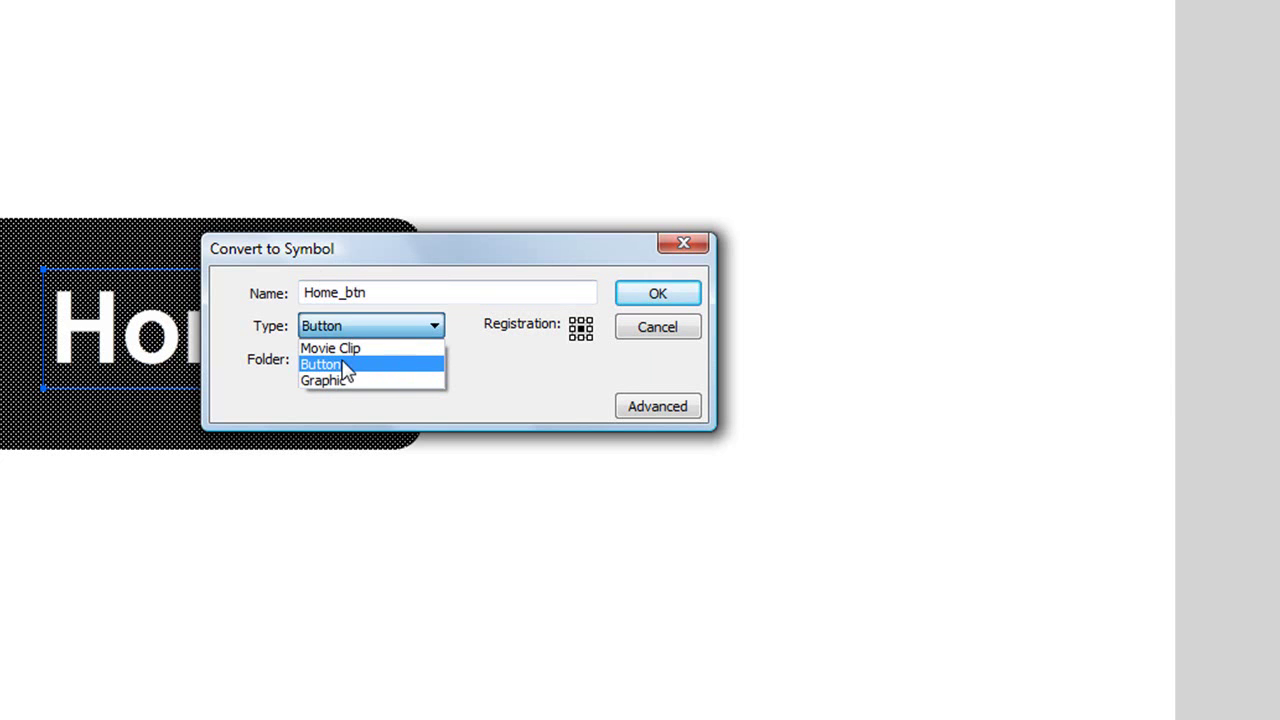
{"action": "left_click", "coordinate": [386, 366]}
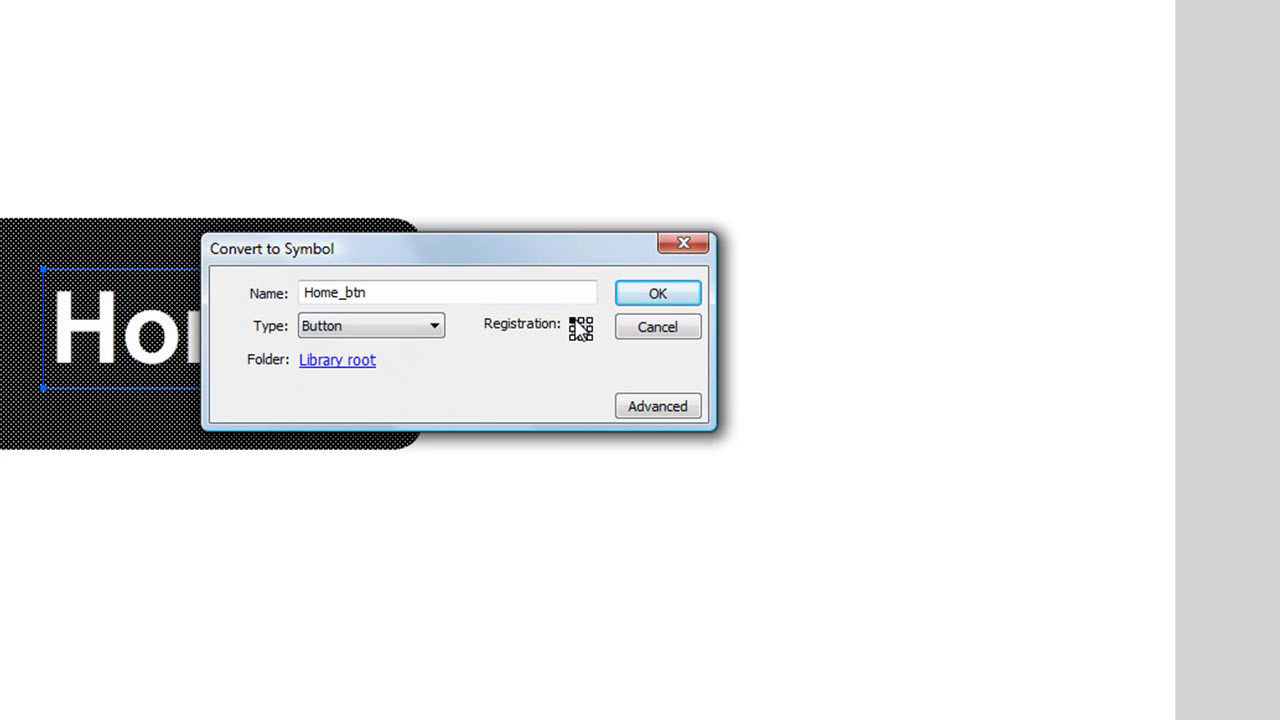
{"action": "left_click", "coordinate": [650, 298]}
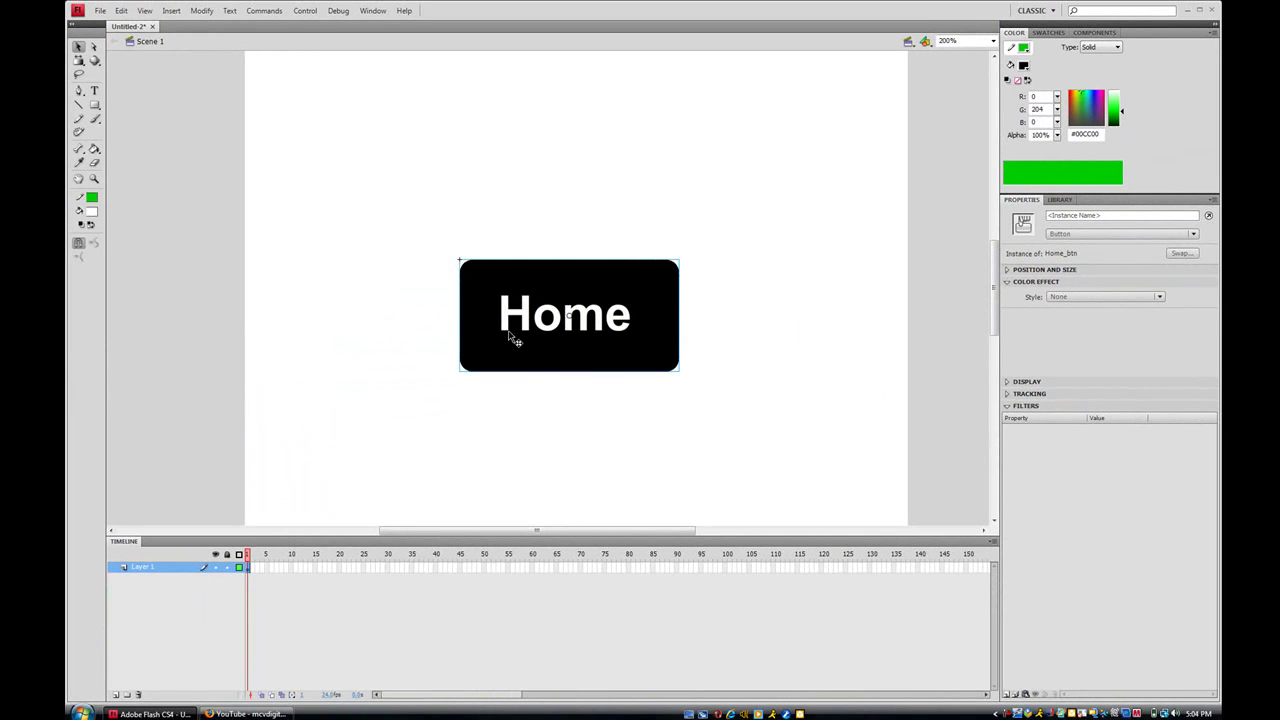
Move the Home button to the upper-left area of the stage and open its symbol for editing
{"action": "left_click_drag", "start_coordinate": [510, 338], "coordinate": [484, 304]}
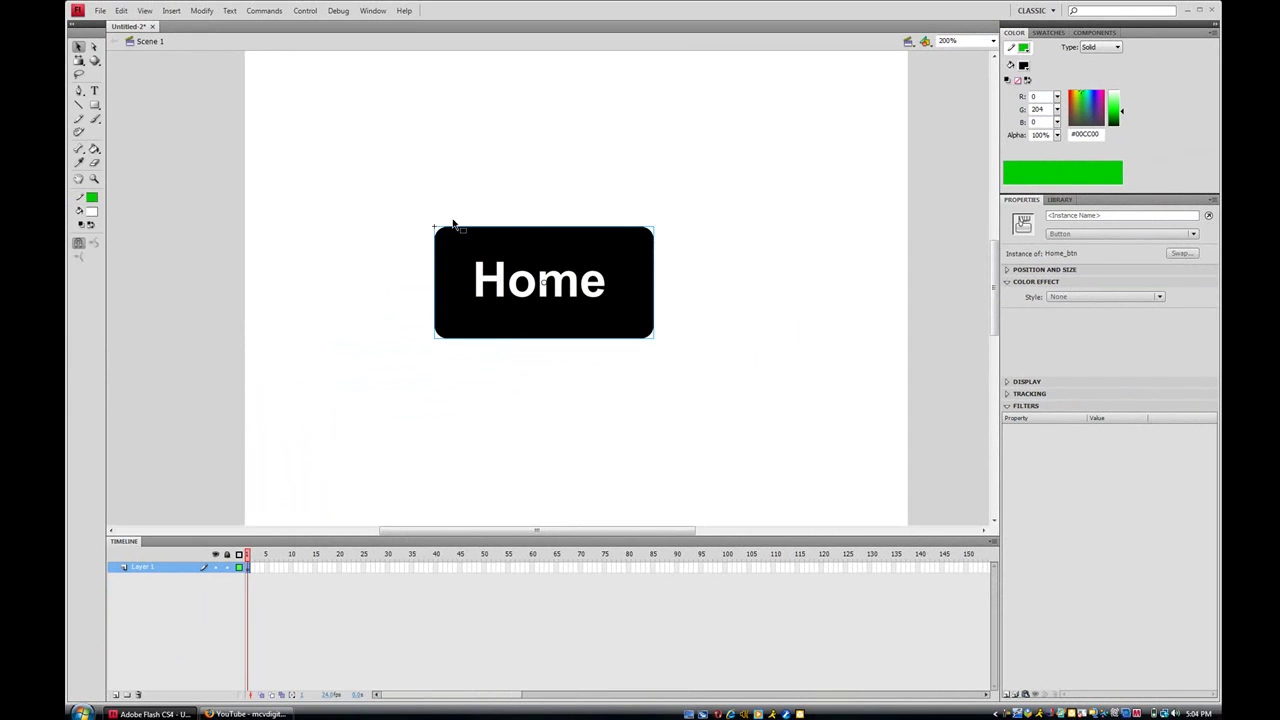
{"action": "left_click_drag", "start_coordinate": [500, 325], "coordinate": [396, 192]}
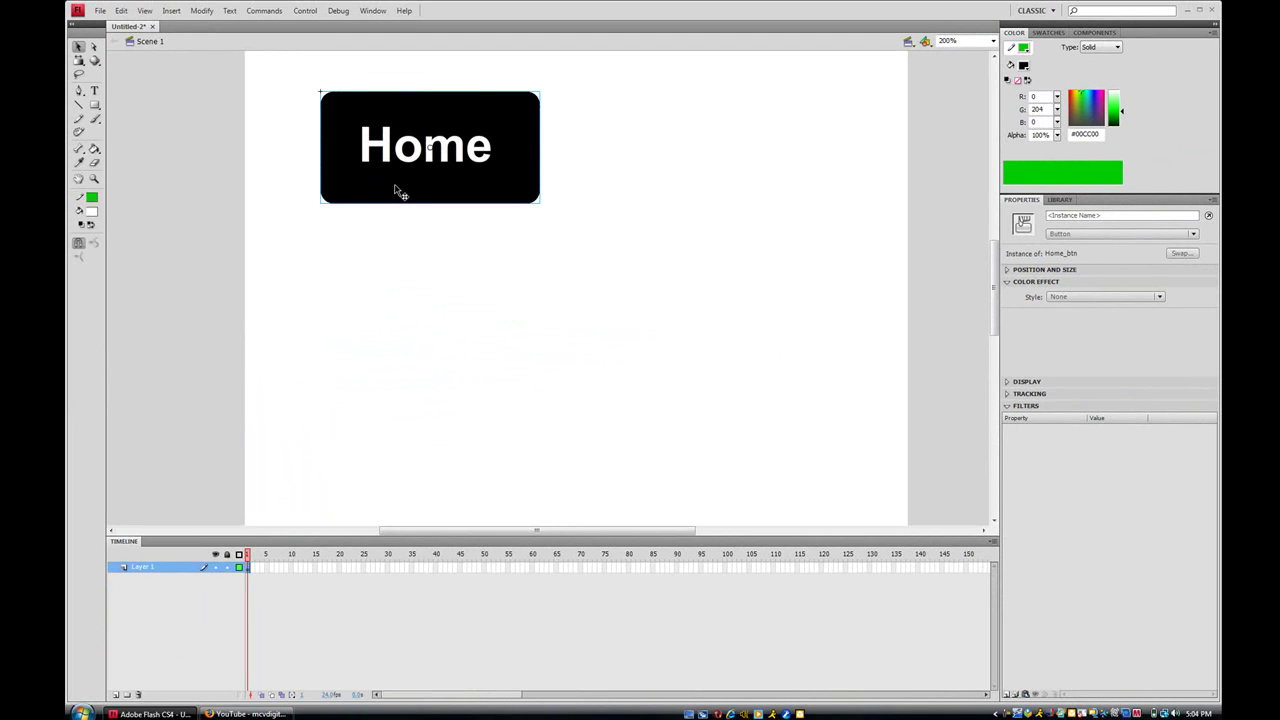
{"action": "double_click", "coordinate": [397, 192]}
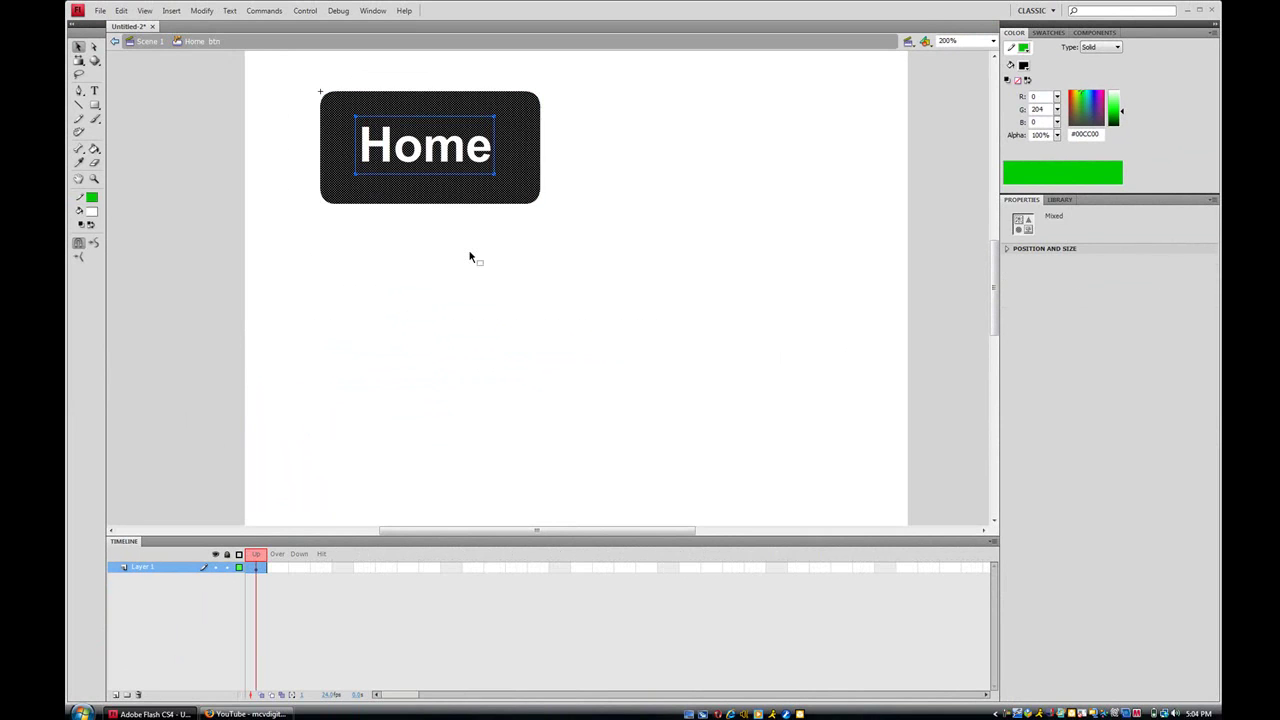
{"action": "left_click", "coordinate": [431, 274]}
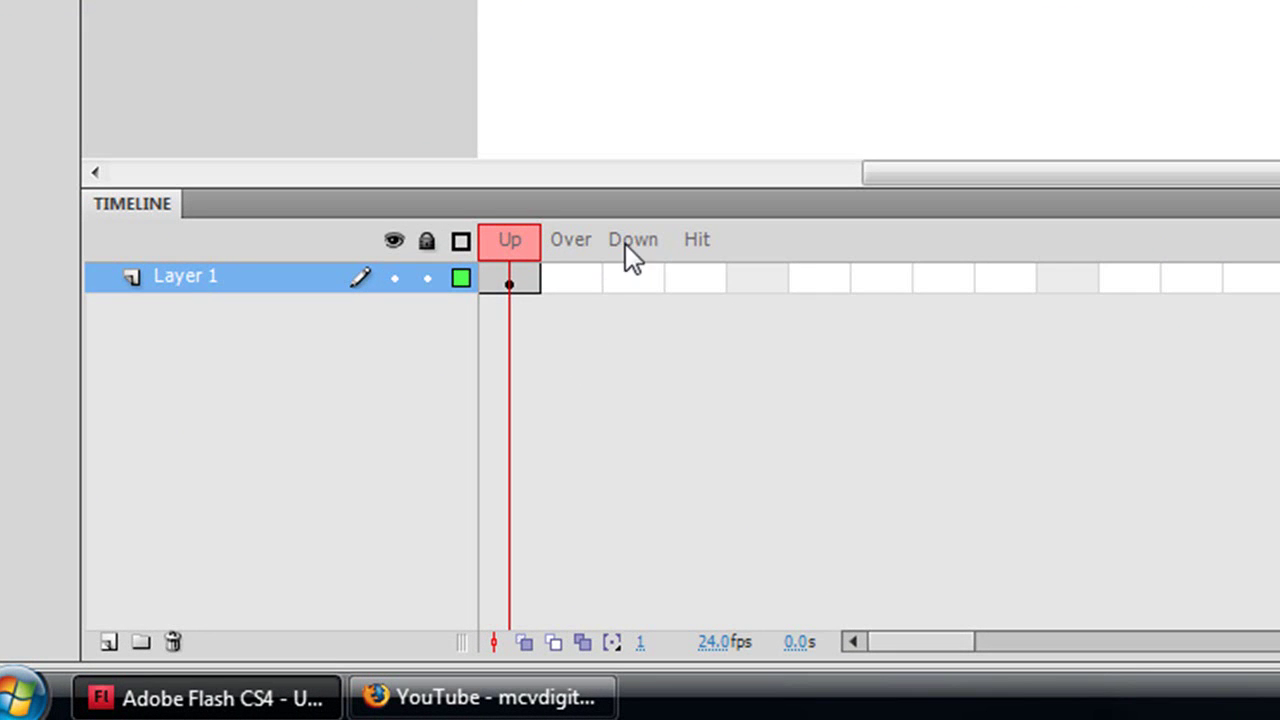
{"action": "left_click", "coordinate": [690, 280]}
{"action": "left_click_drag", "start_coordinate": [690, 280], "coordinate": [561, 284]}
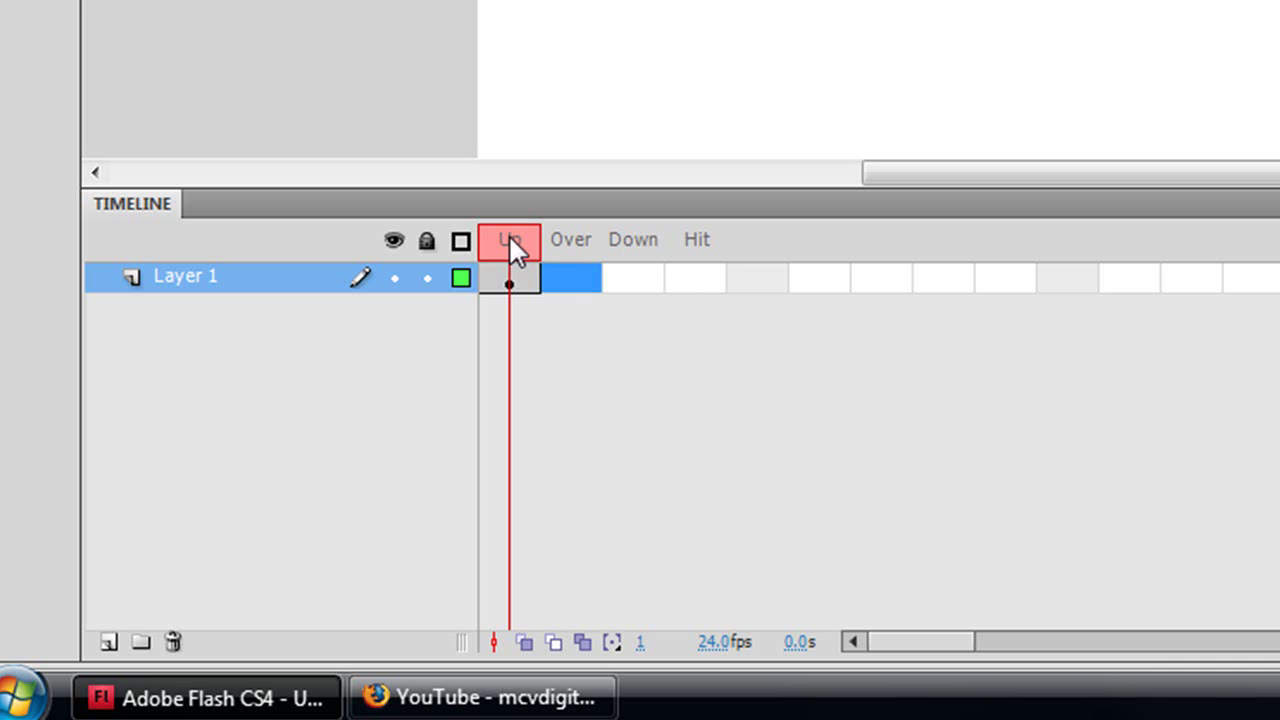
{"action": "left_click", "coordinate": [494, 284]}
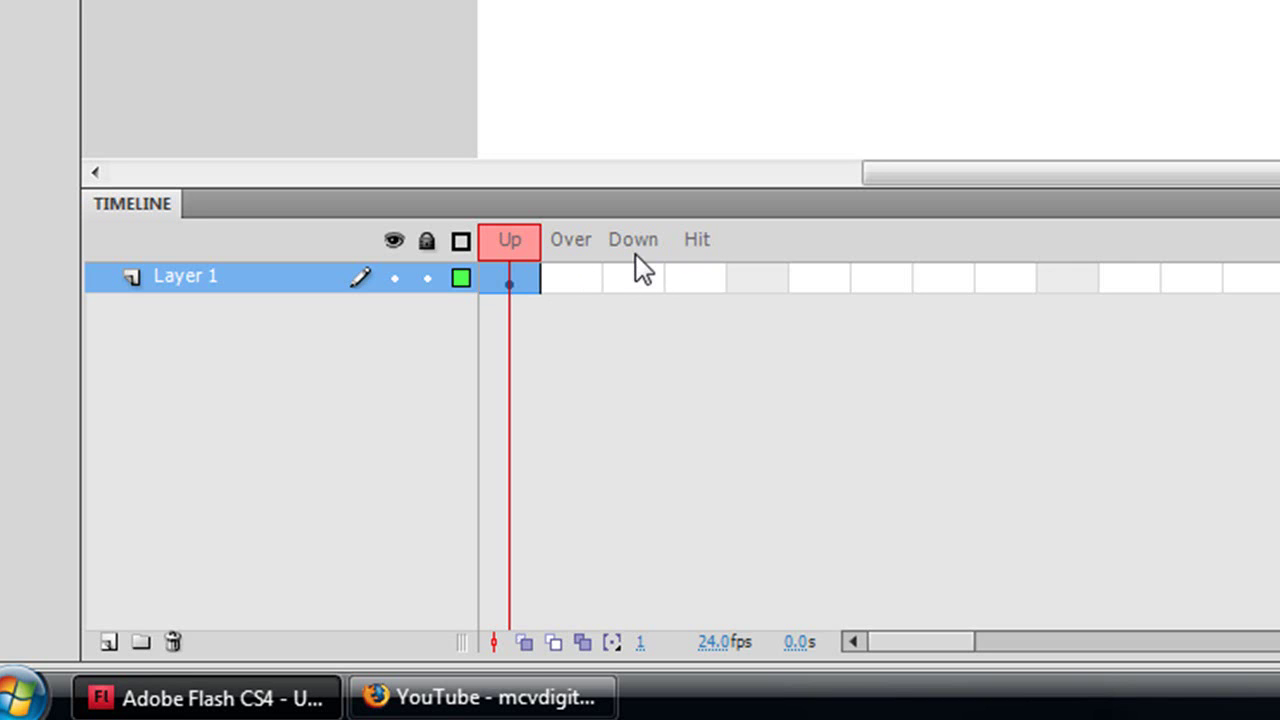
{"action": "key", "text": "Escape"}
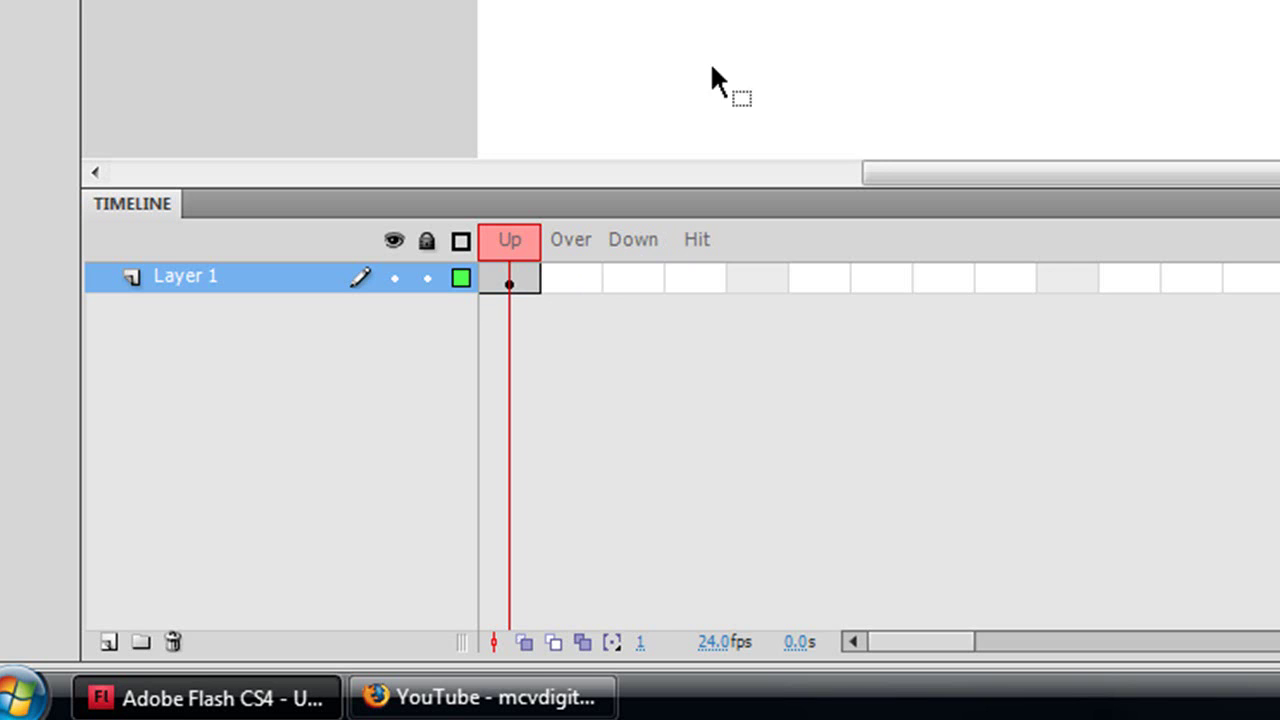
Insert a keyframe in the button's Over state
{"action": "right_click", "coordinate": [578, 272]}
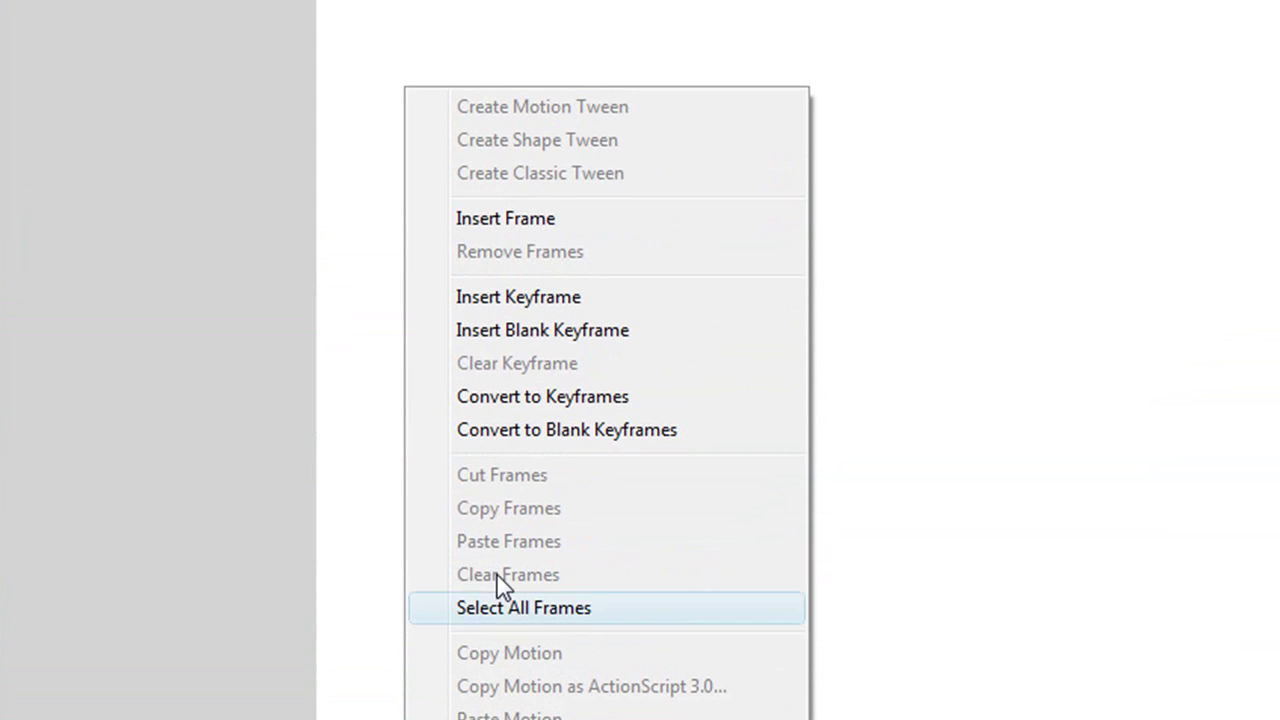
{"action": "left_click", "coordinate": [475, 300]}
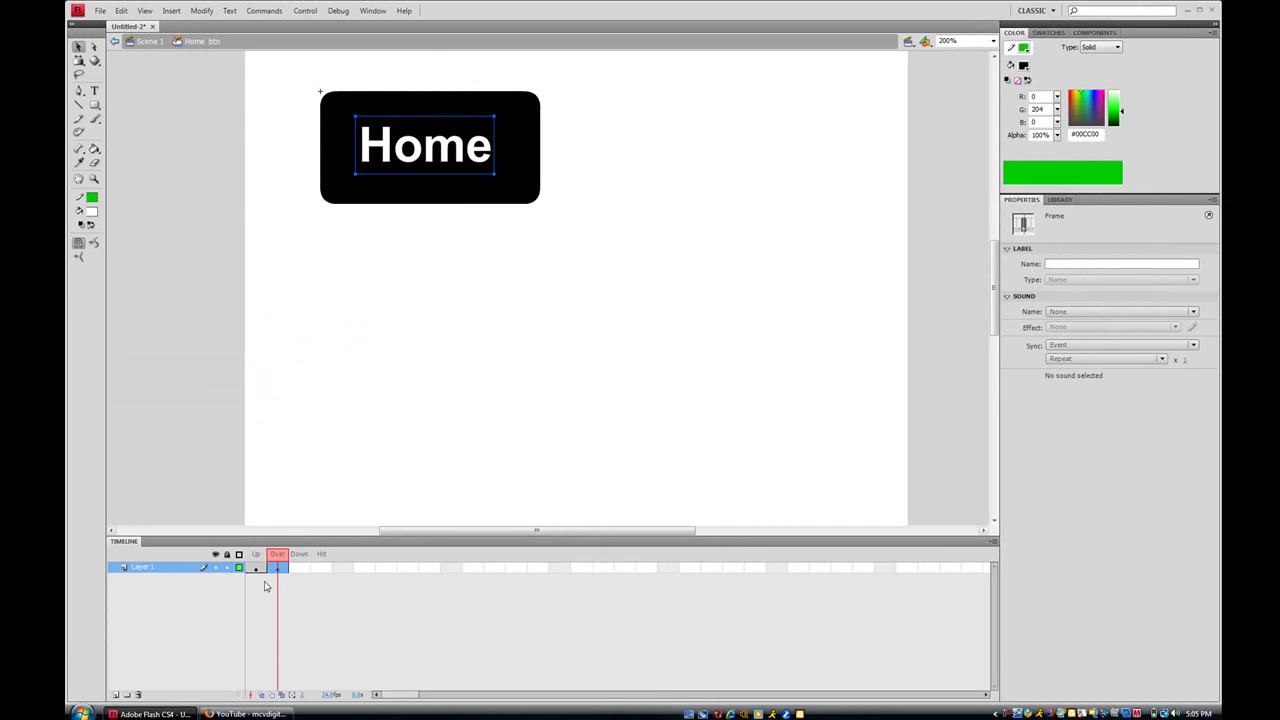
{"action": "left_click", "coordinate": [414, 397]}
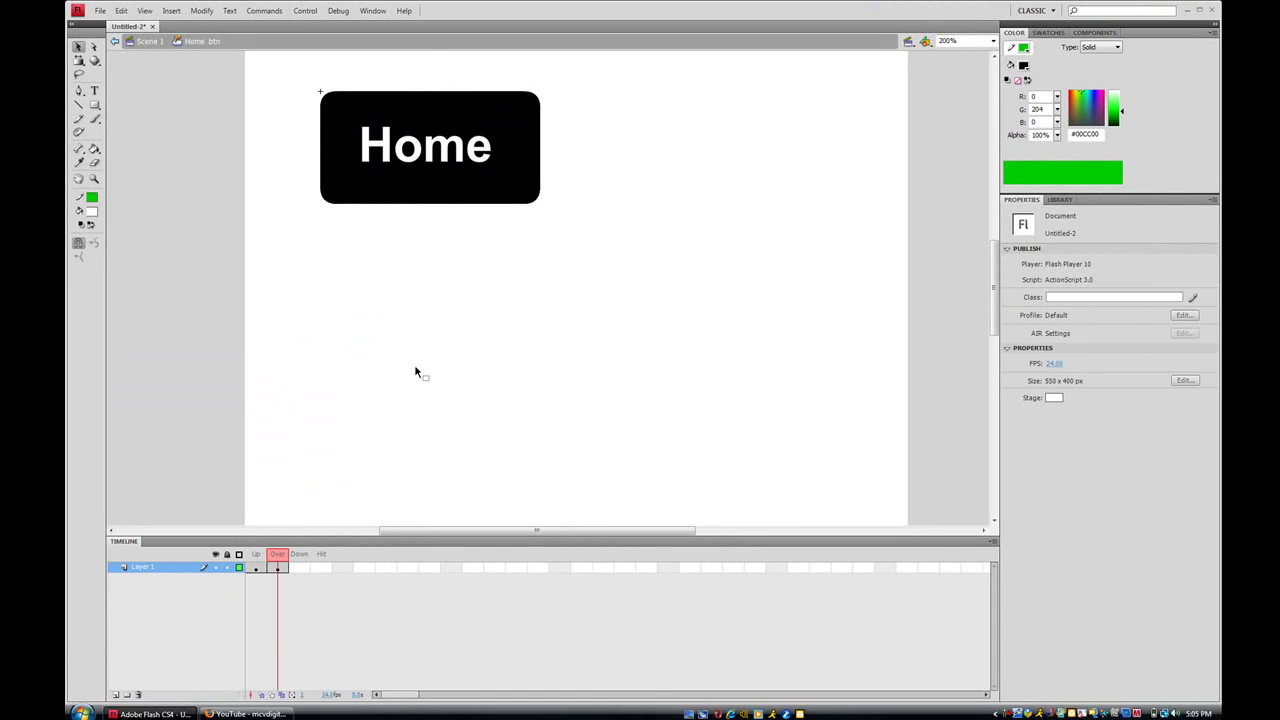
Set the rounded rectangle's fill to dark grey (#333333) in the Over state
{"action": "left_click", "coordinate": [506, 160]}
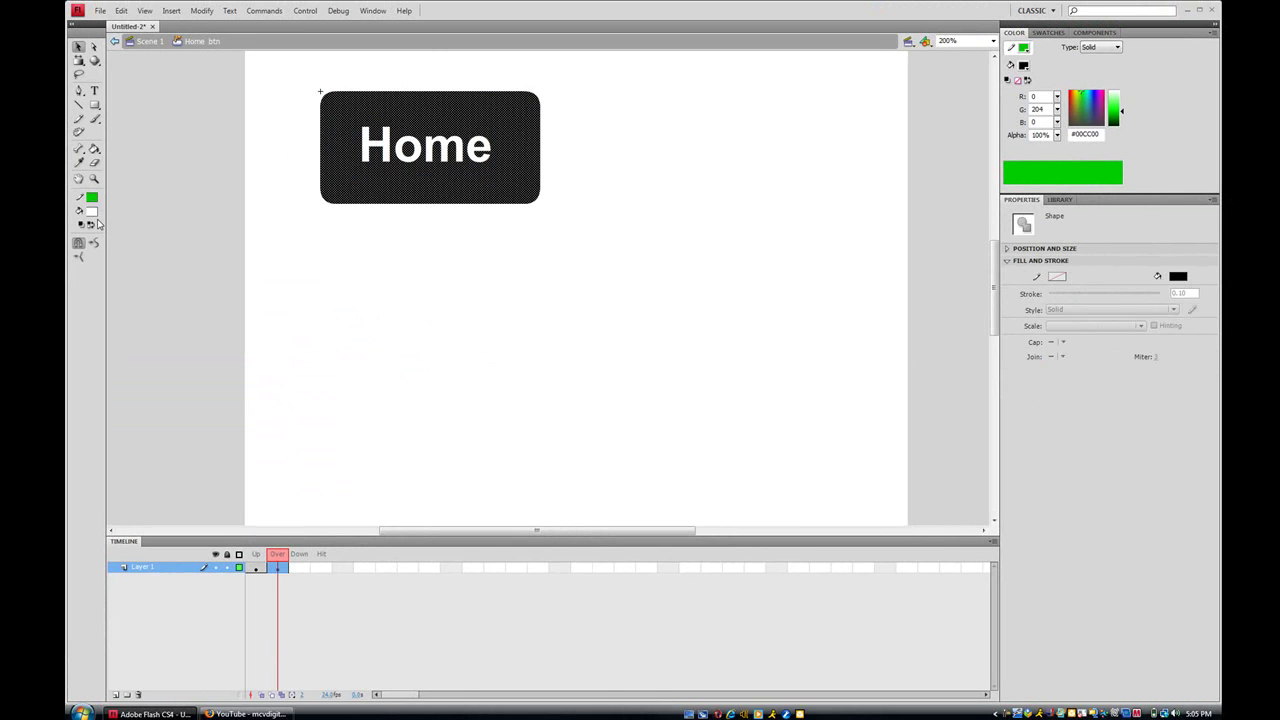
{"action": "left_click", "coordinate": [92, 212]}
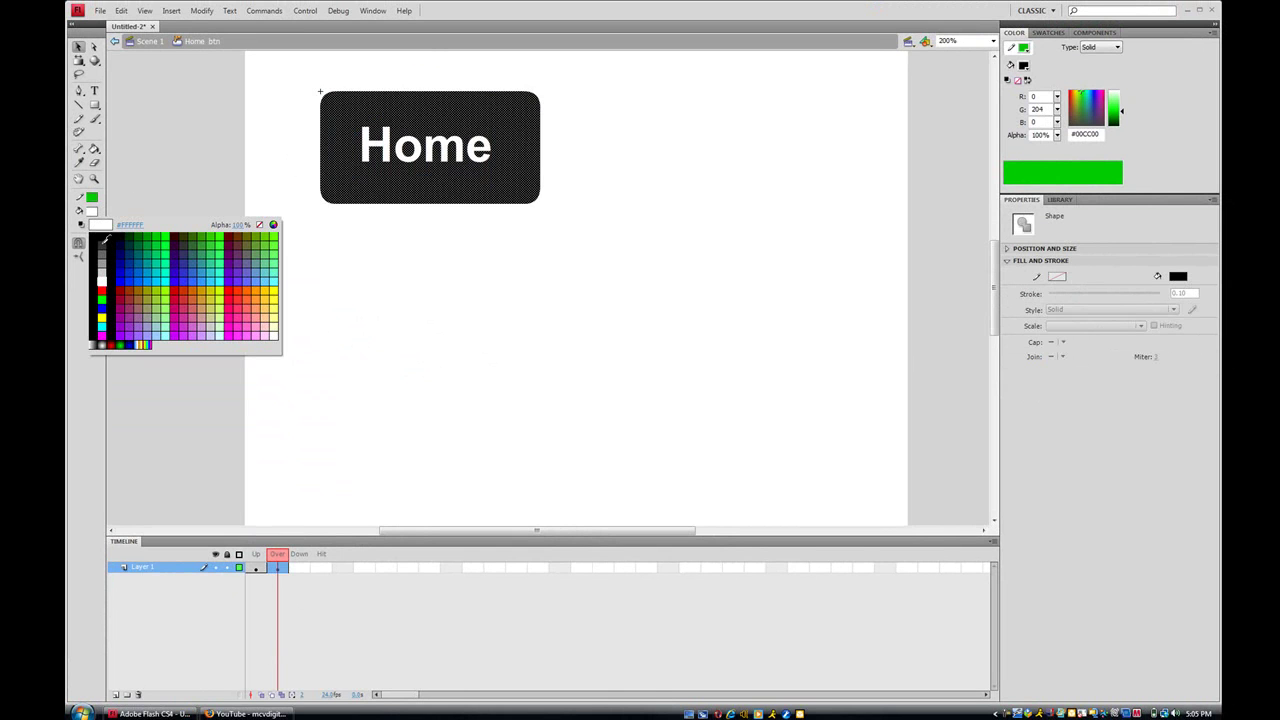
{"action": "left_click", "coordinate": [101, 246]}
{"action": "left_click", "coordinate": [456, 250]}
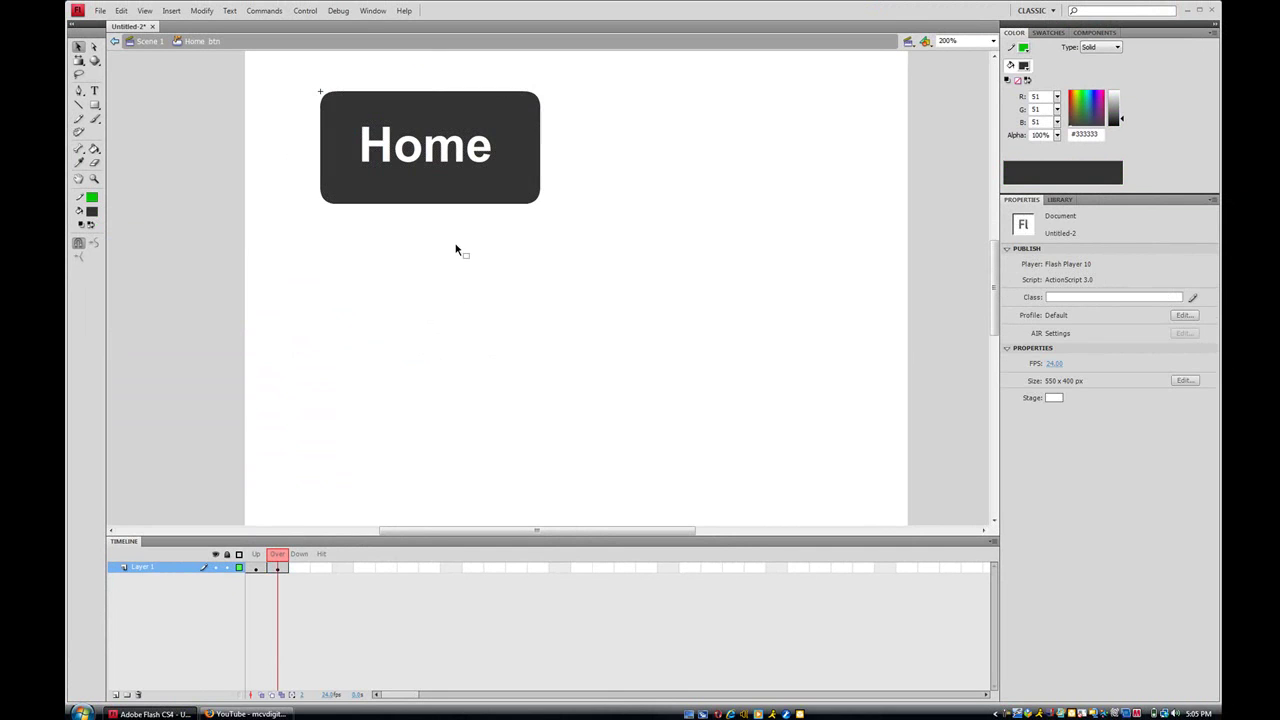
Leave the button symbol's editing mode and return to Scene 1
{"action": "left_click", "coordinate": [304, 568]}
{"action": "left_click", "coordinate": [311, 459]}
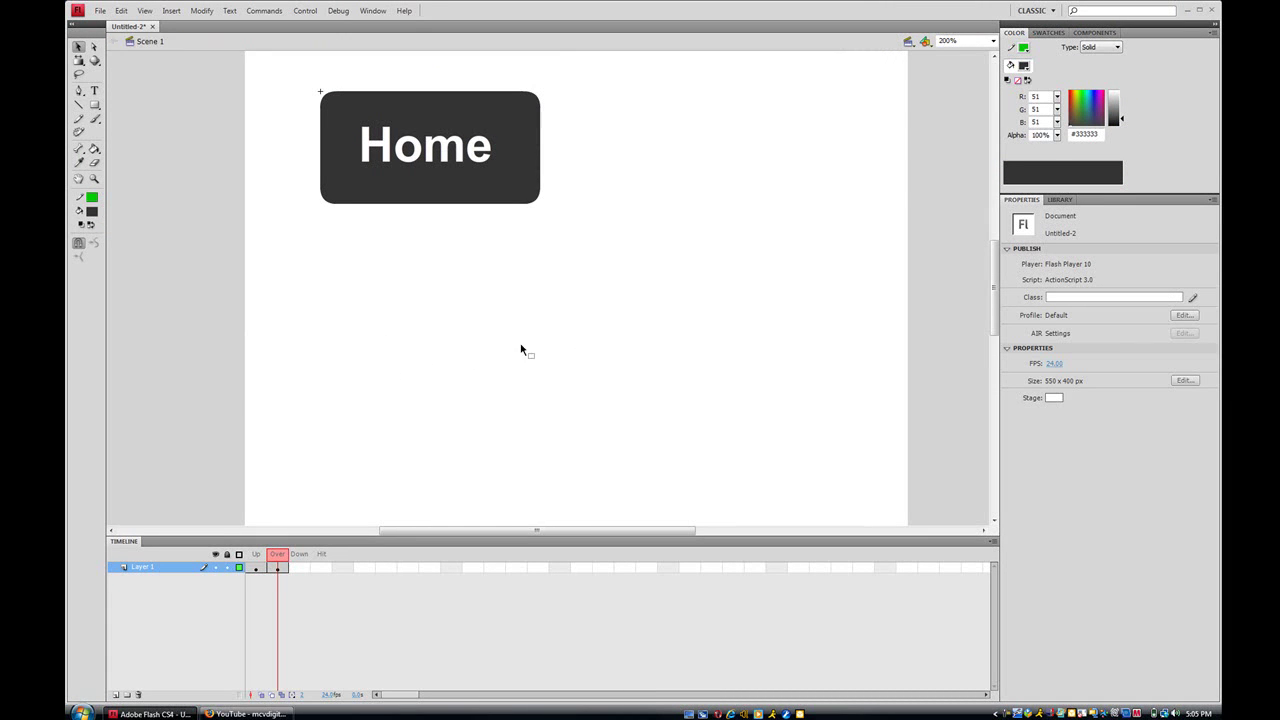
{"action": "double_click", "coordinate": [454, 332]}
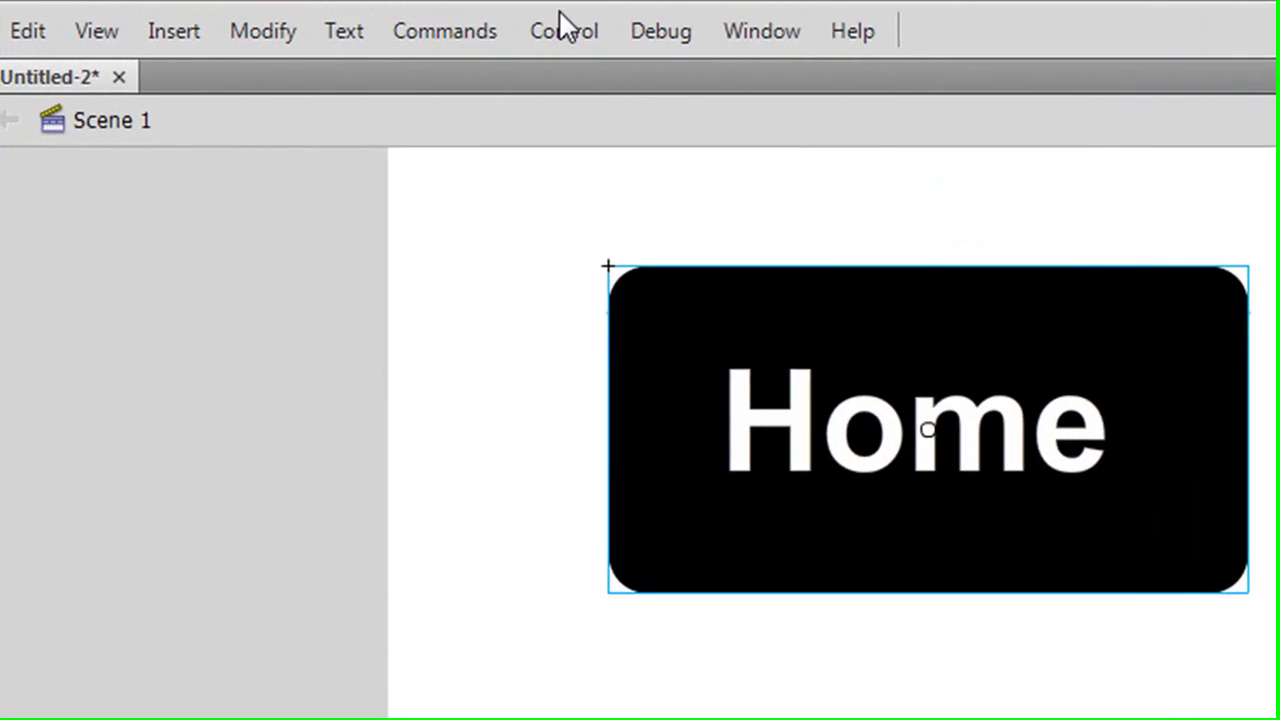
Test the movie to check the Home button's rollover, and close the preview
{"action": "left_click", "coordinate": [305, 10]}
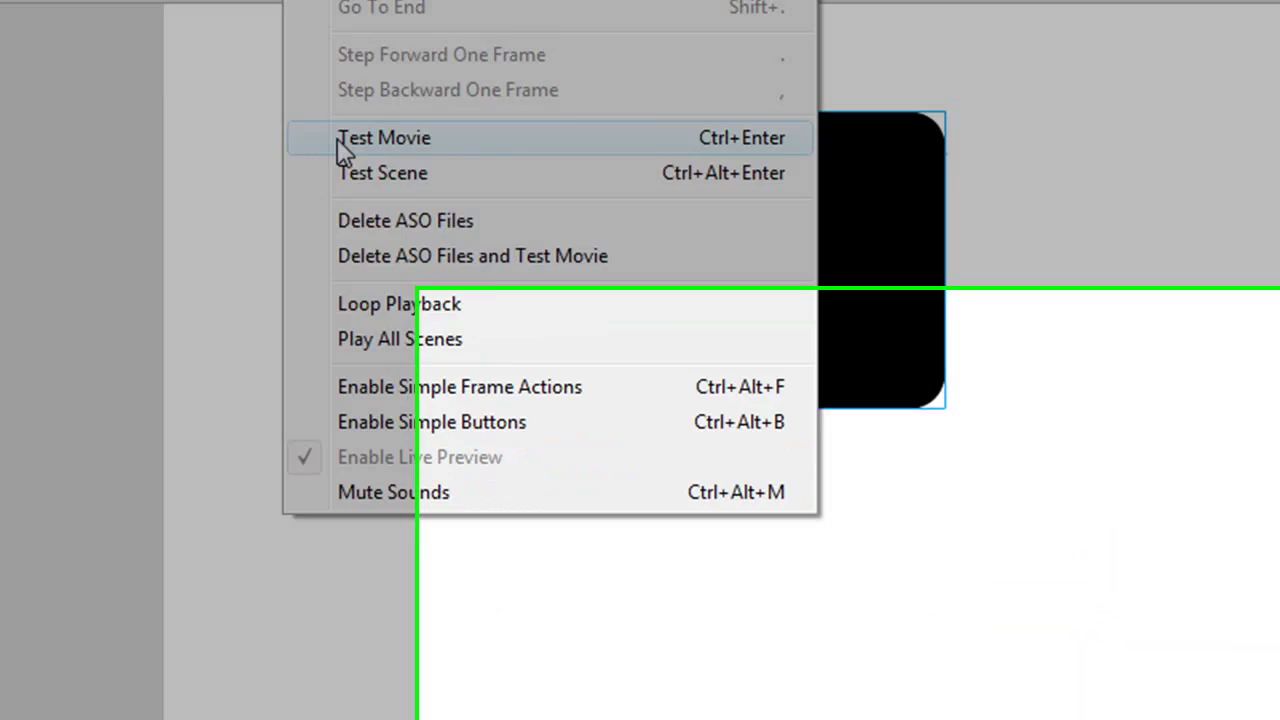
{"action": "left_click", "coordinate": [590, 296]}
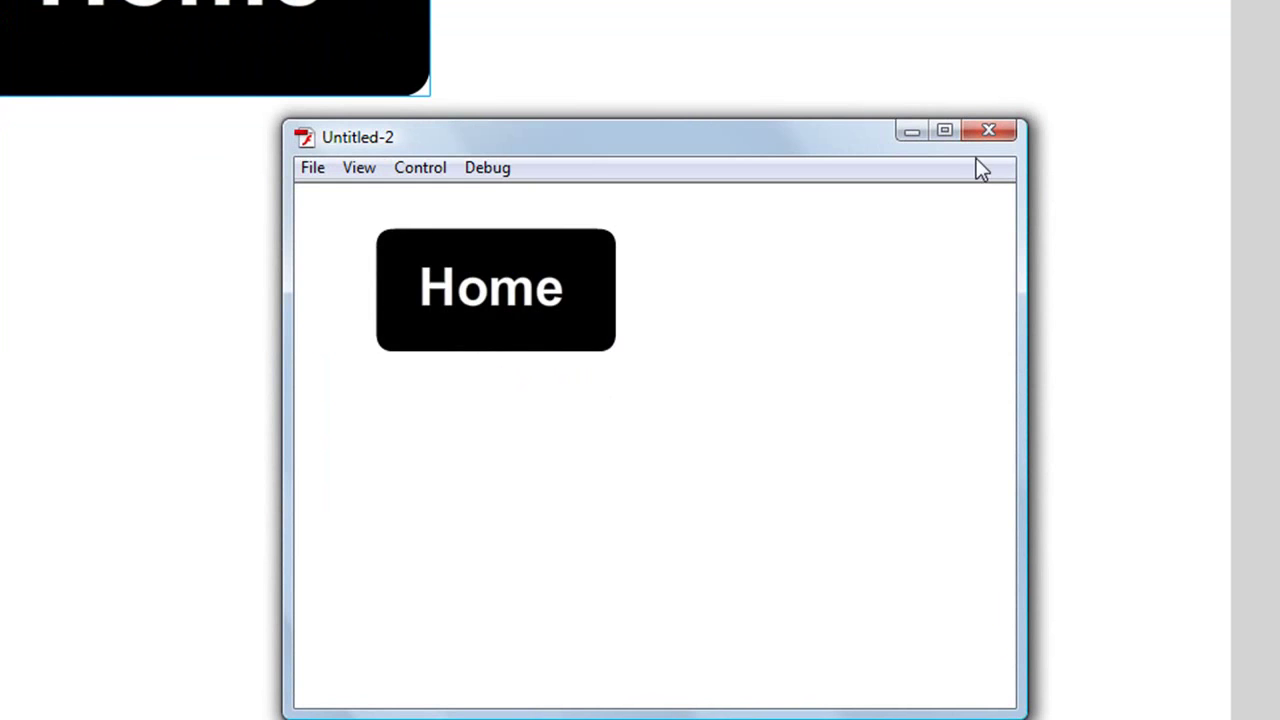
{"action": "left_click", "coordinate": [989, 131]}
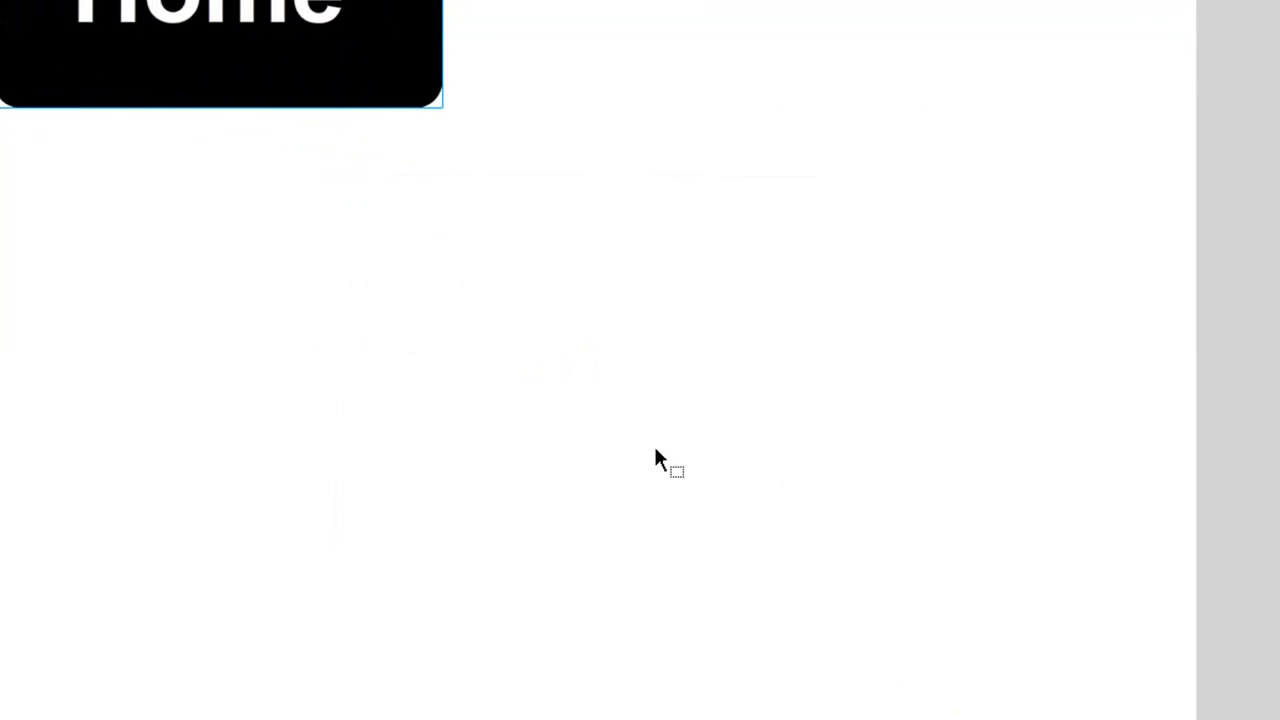
Add two new layers above Layer 1 in the main timeline
{"action": "left_click_drag", "start_coordinate": [451, 183], "coordinate": [437, 172]}
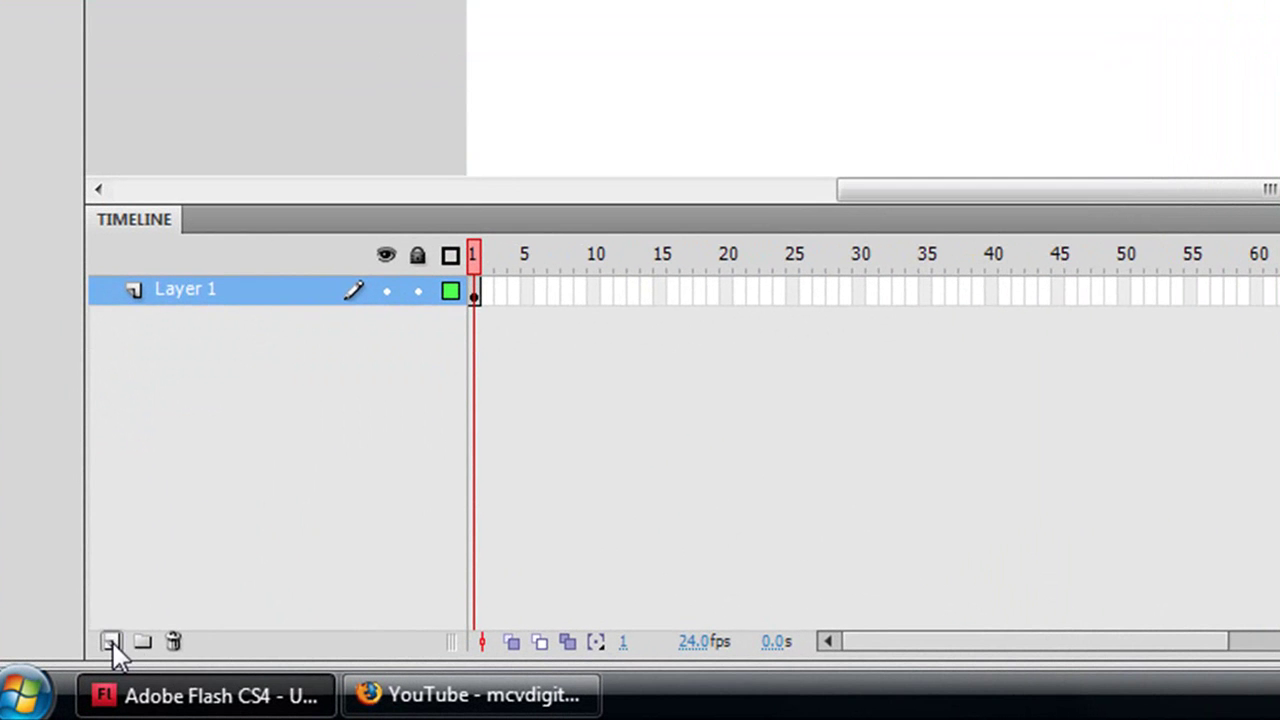
{"action": "left_click", "coordinate": [114, 664]}
{"action": "left_click", "coordinate": [114, 664]}
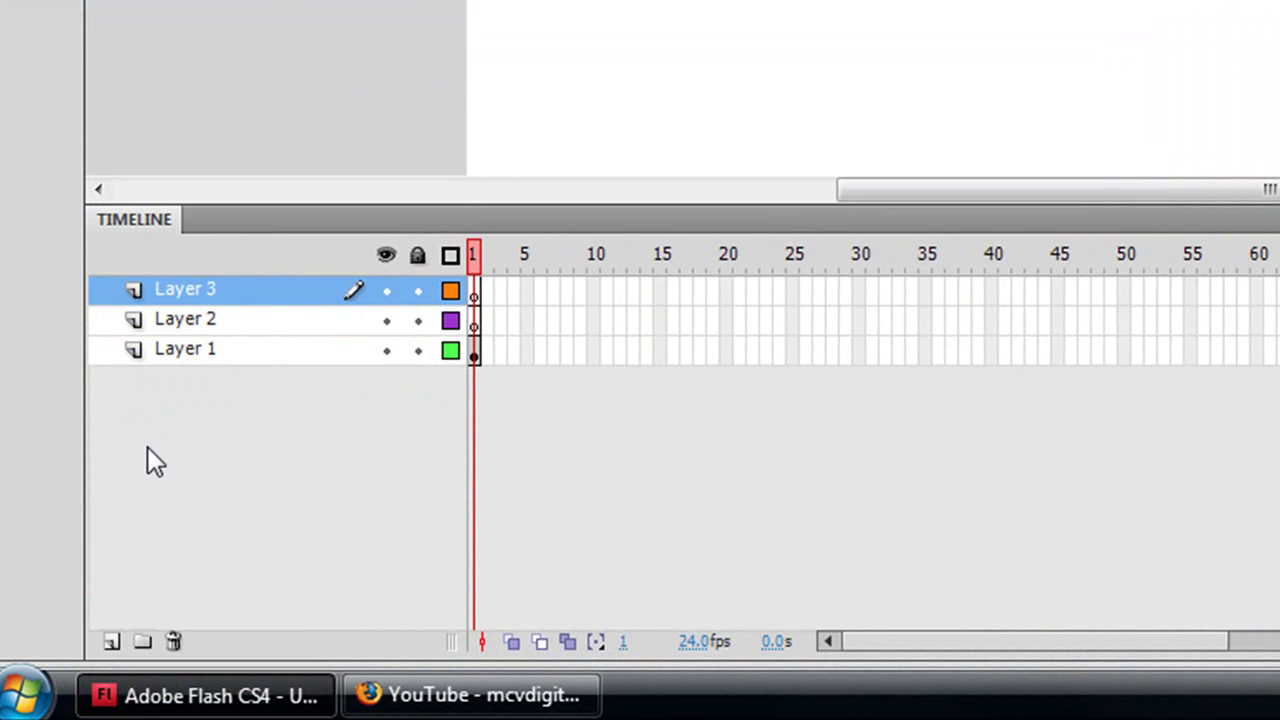
Rename Layer 1 as Home_btn and Layer 2 as Anim_btn
{"action": "double_click", "coordinate": [183, 348]}
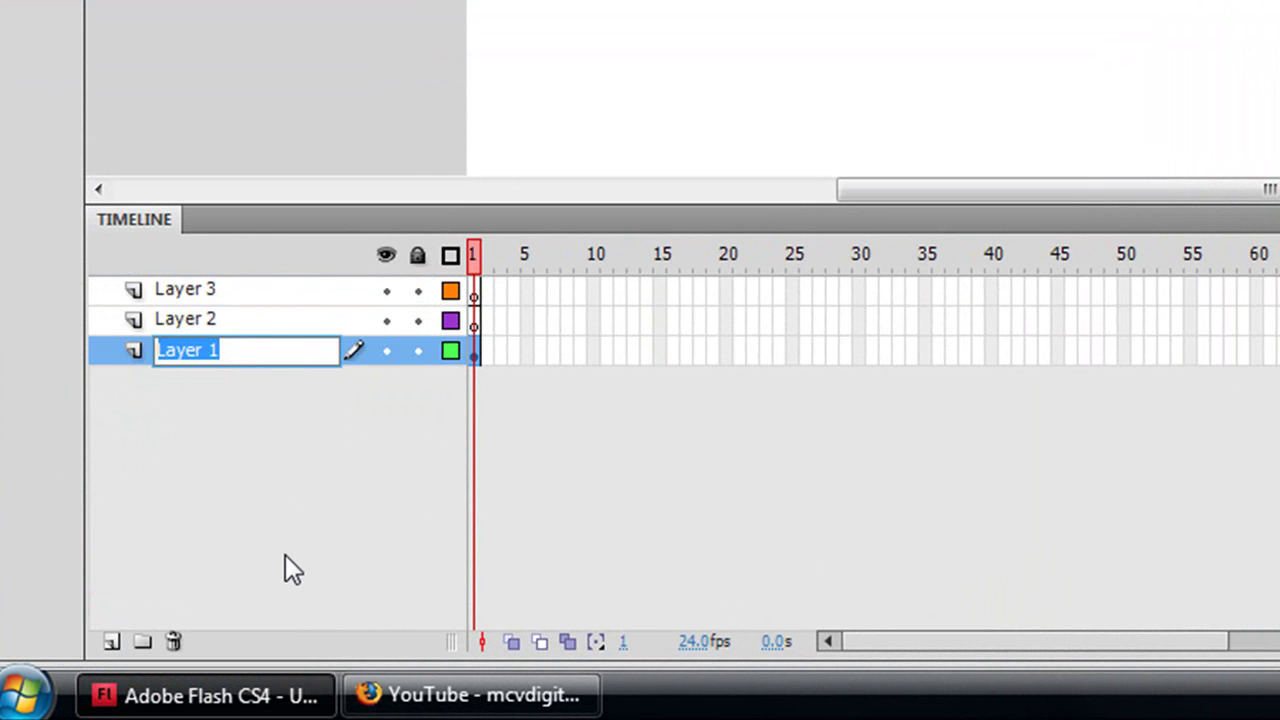
{"action": "type", "text": "Home_btn"}
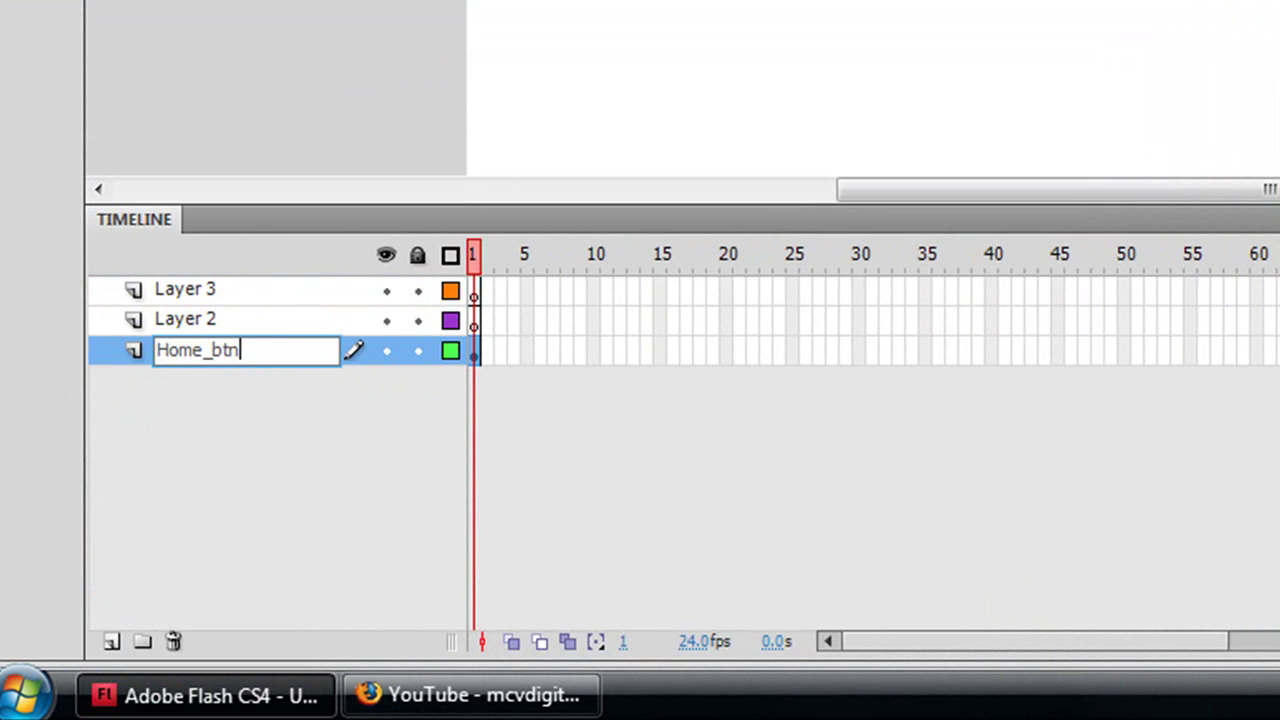
{"action": "key", "text": "Return"}
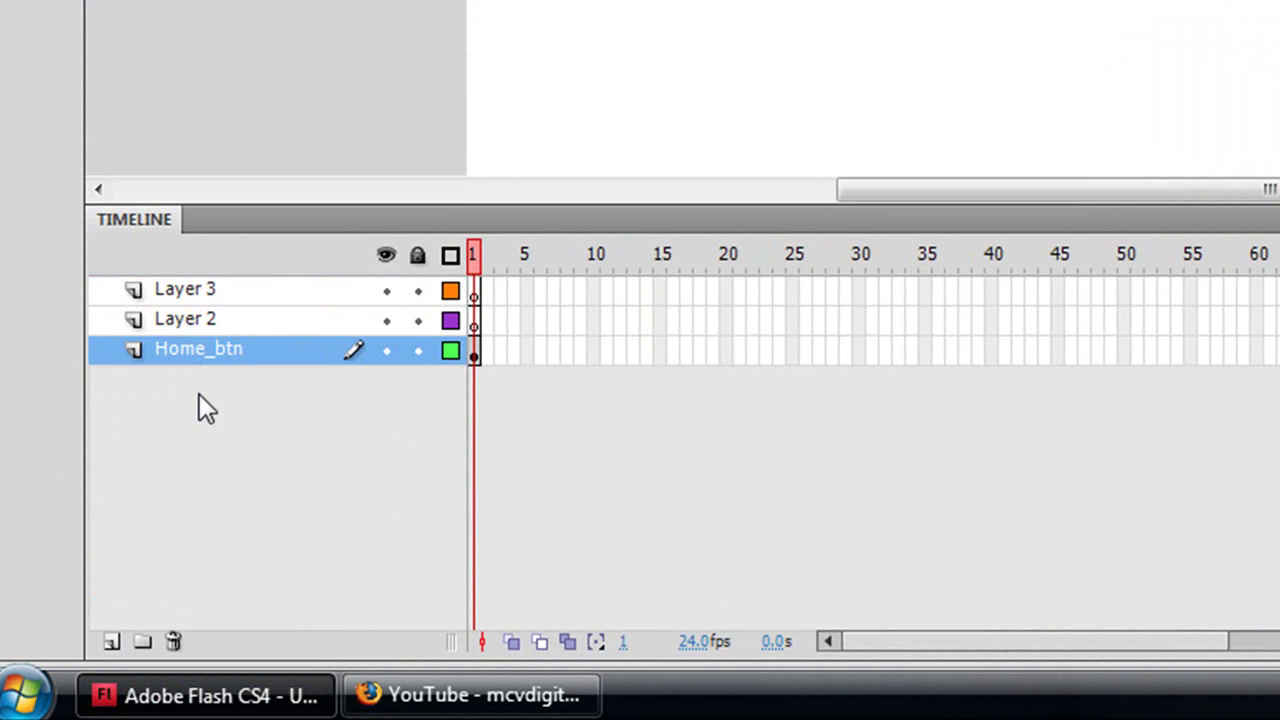
{"action": "double_click", "coordinate": [197, 314]}
{"action": "type", "text": "Anim_btn"}
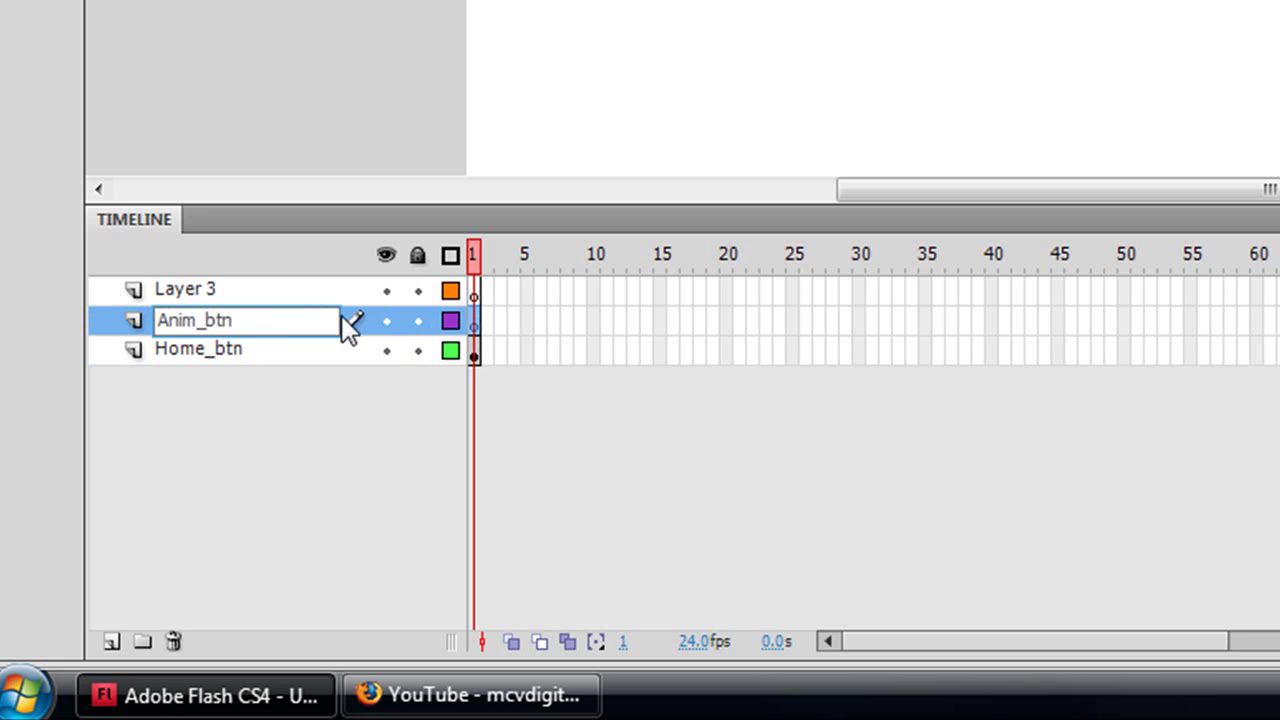
{"action": "key", "text": "Return"}
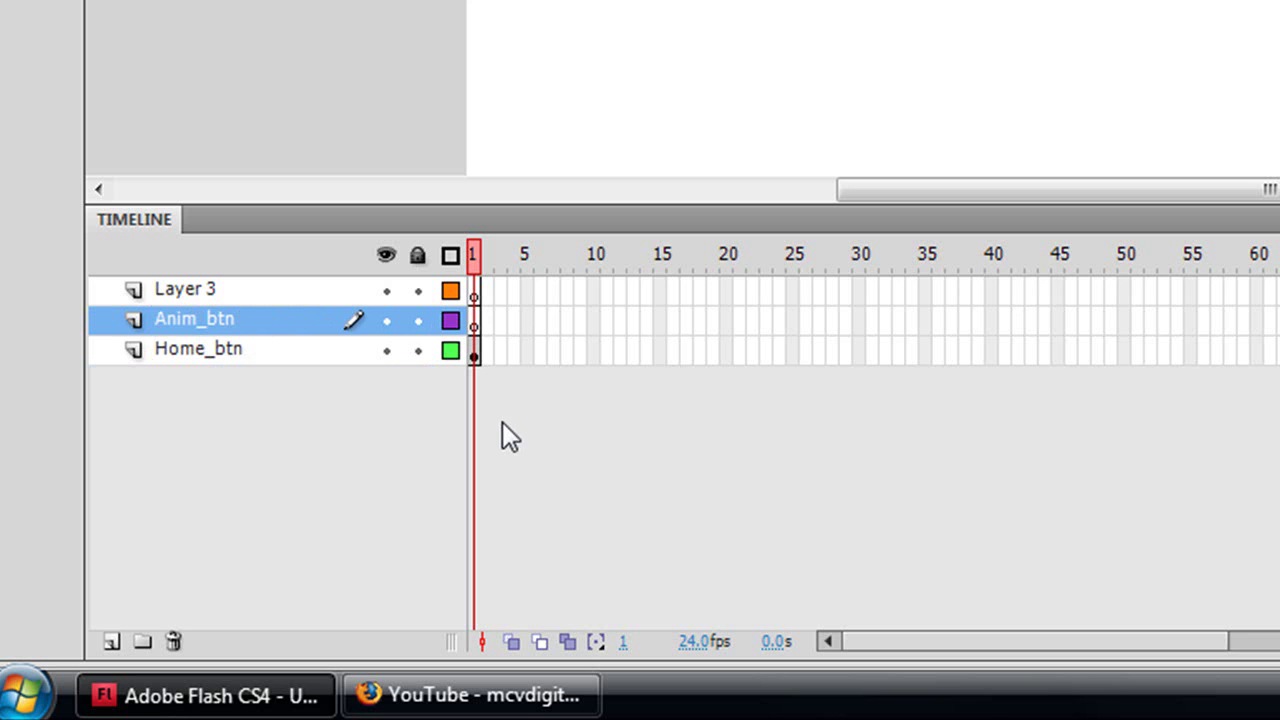
Rename Layer 3 as Site_btn
{"action": "double_click", "coordinate": [192, 289]}
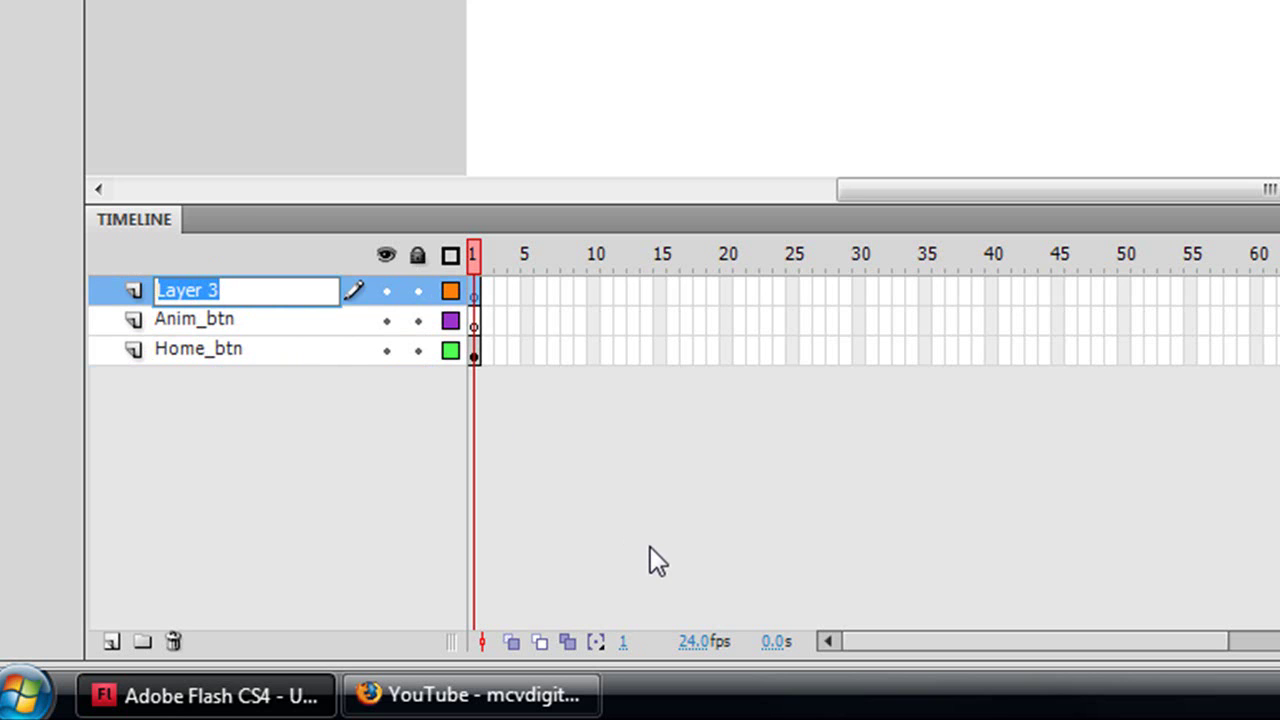
{"action": "type", "text": "Site_btn"}
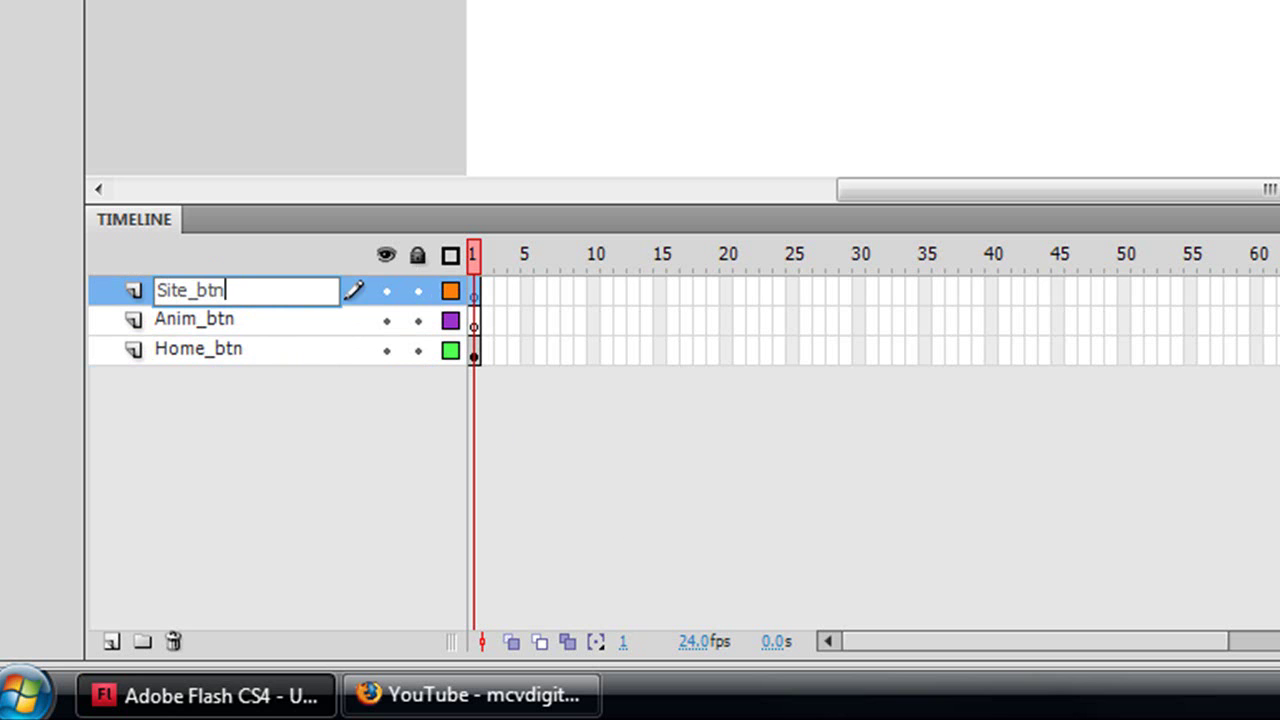
{"action": "key", "text": "Return"}
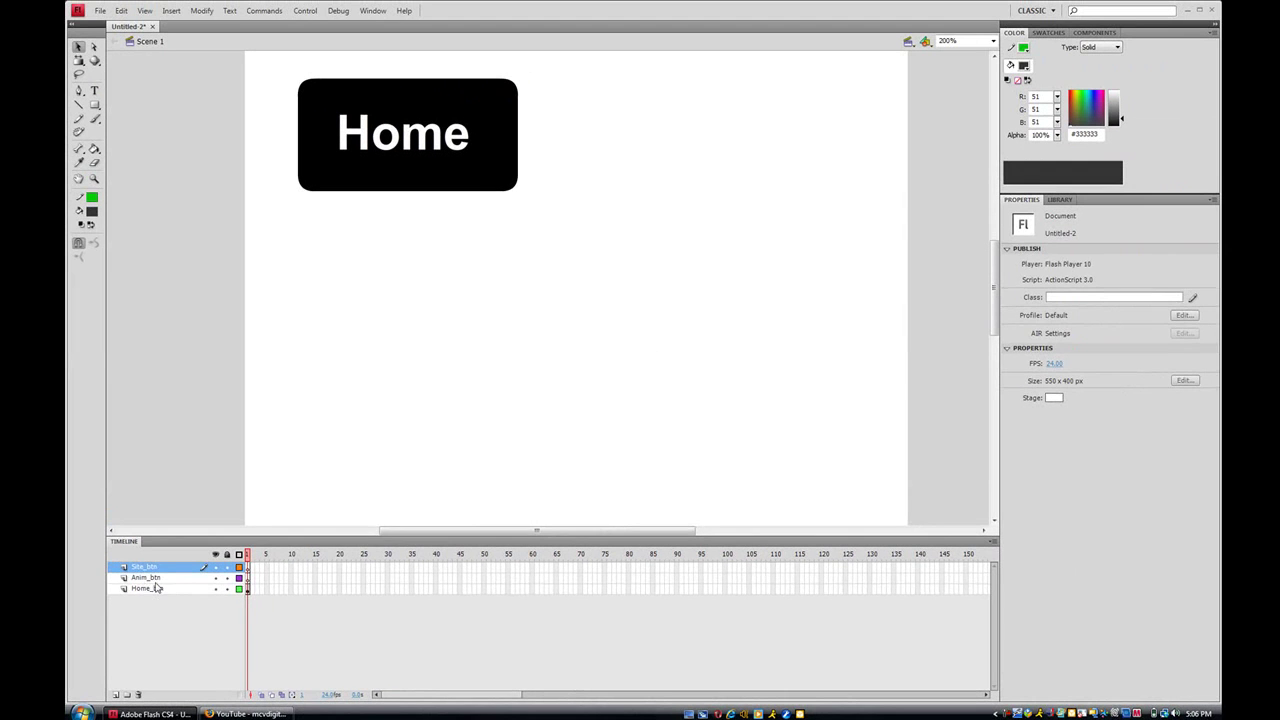
Place a Home_btn instance from the library on the Anim_btn layer, below and to the right of the first button
{"action": "left_click", "coordinate": [150, 578]}
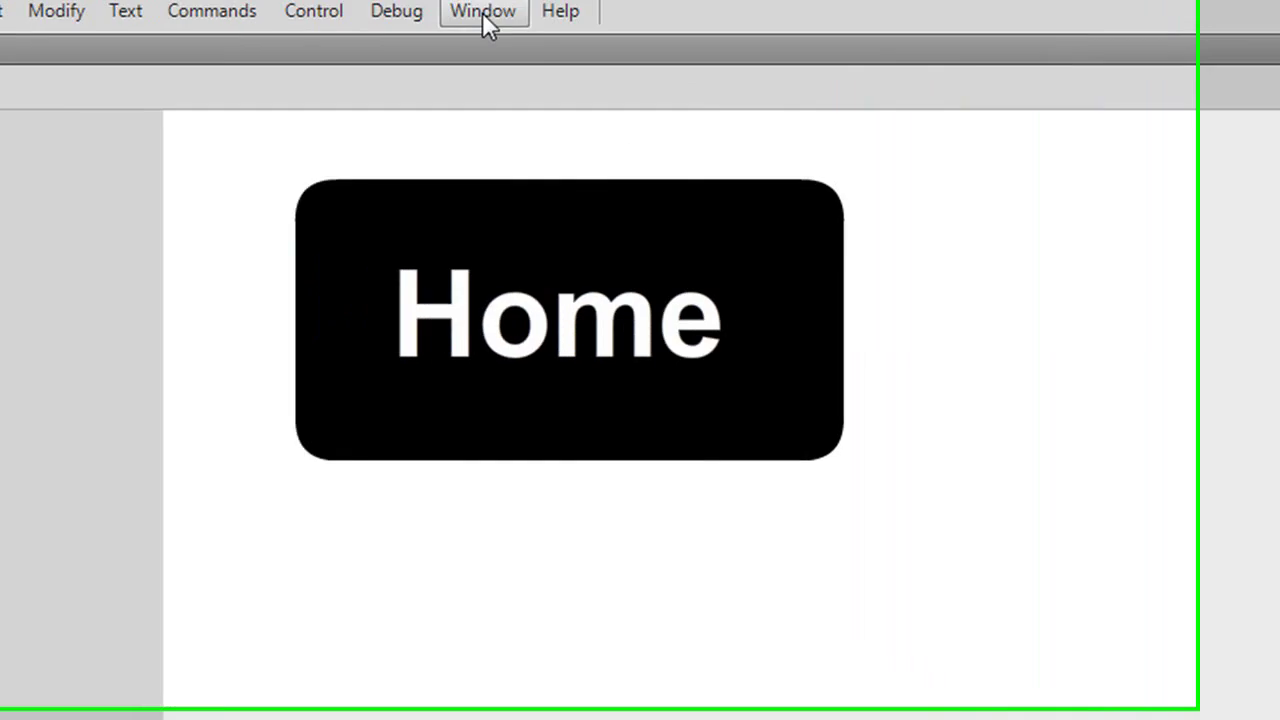
{"action": "left_click", "coordinate": [482, 12]}
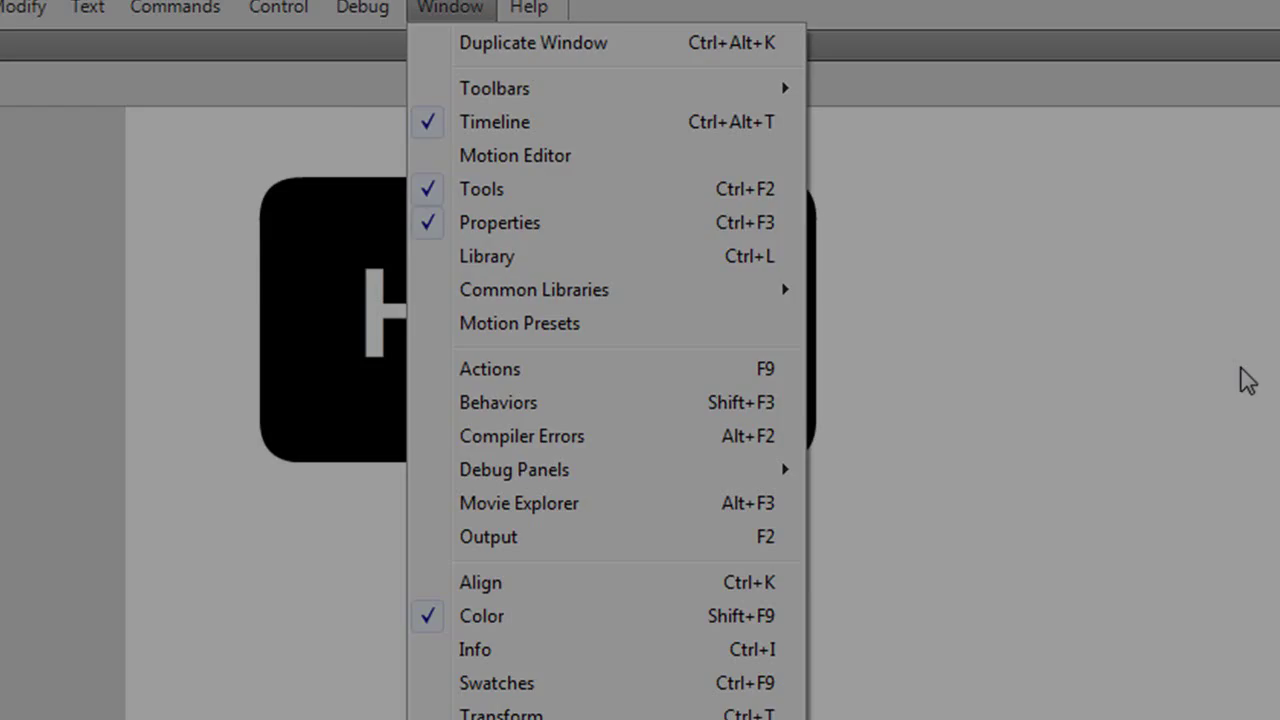
{"action": "left_click", "coordinate": [582, 247]}
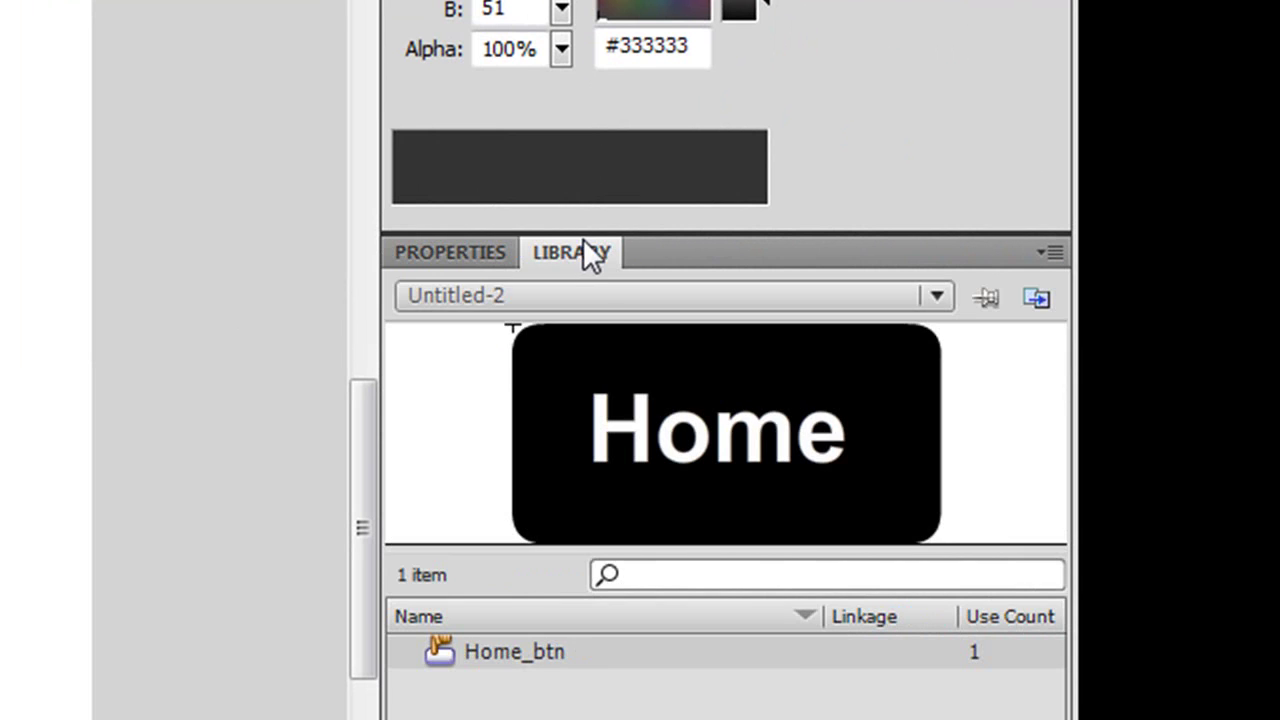
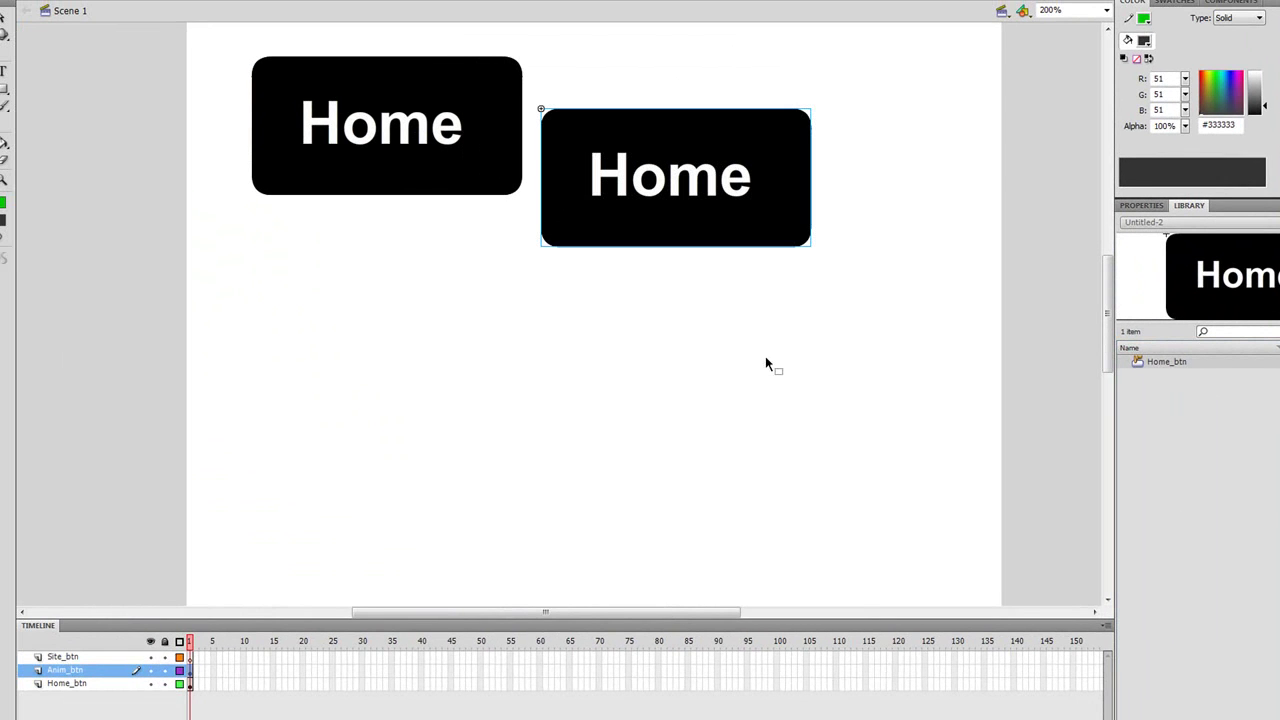
{"action": "left_click_drag", "start_coordinate": [667, 192], "coordinate": [600, 320]}
Try shortening the second instance's Home label to Ho, restore the full word, and return to Scene 1
{"action": "double_click", "coordinate": [604, 327]}
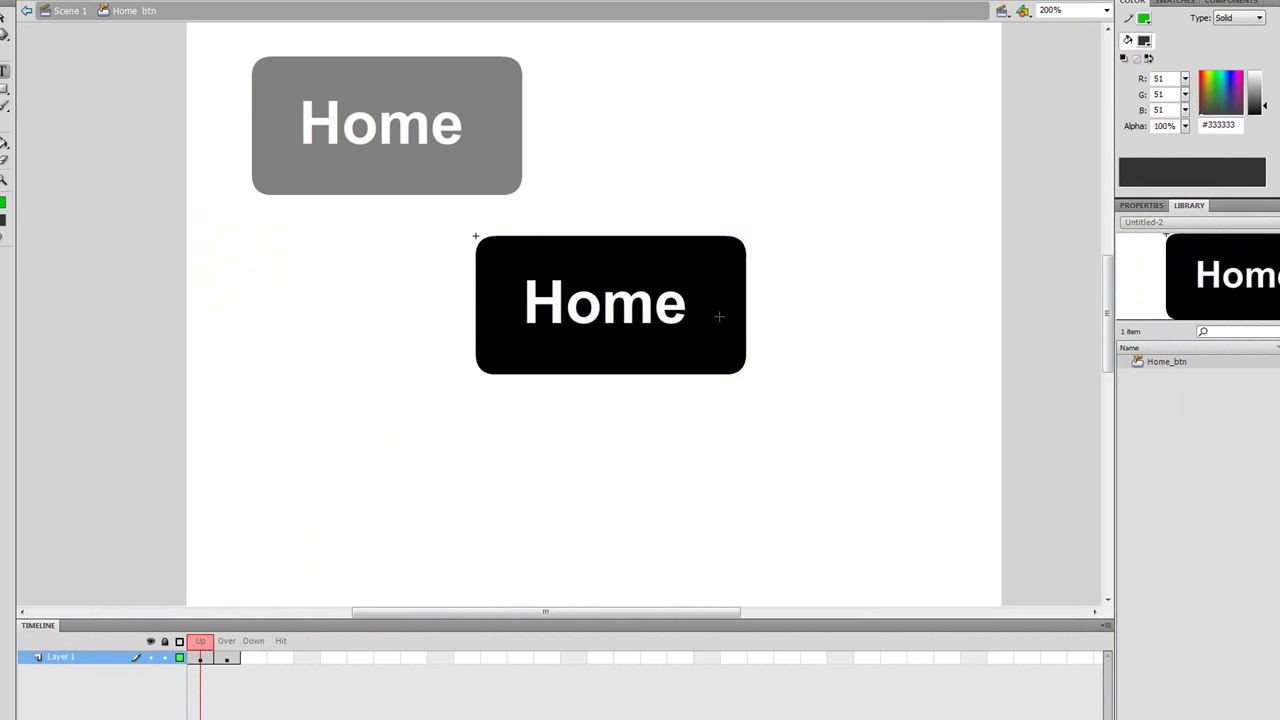
{"action": "left_click_drag", "start_coordinate": [689, 303], "coordinate": [597, 313]}
{"action": "key", "text": "BackSpace"}
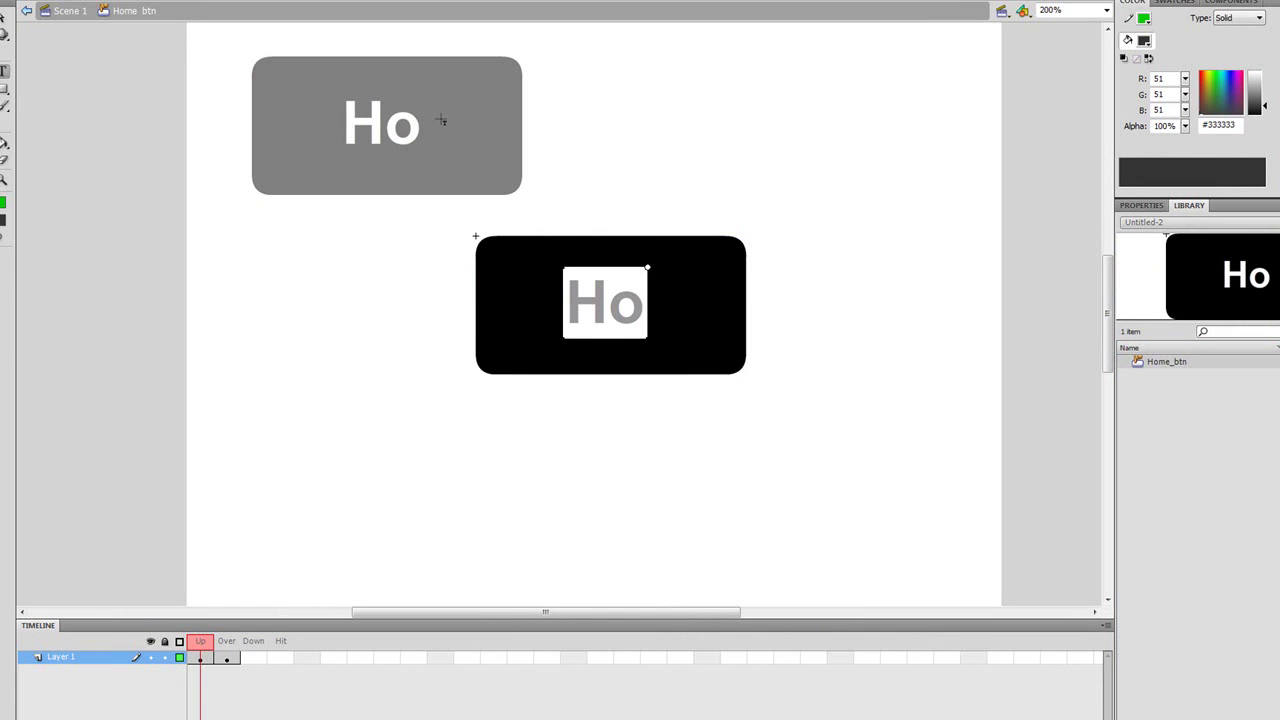
{"action": "type", "text": "me"}
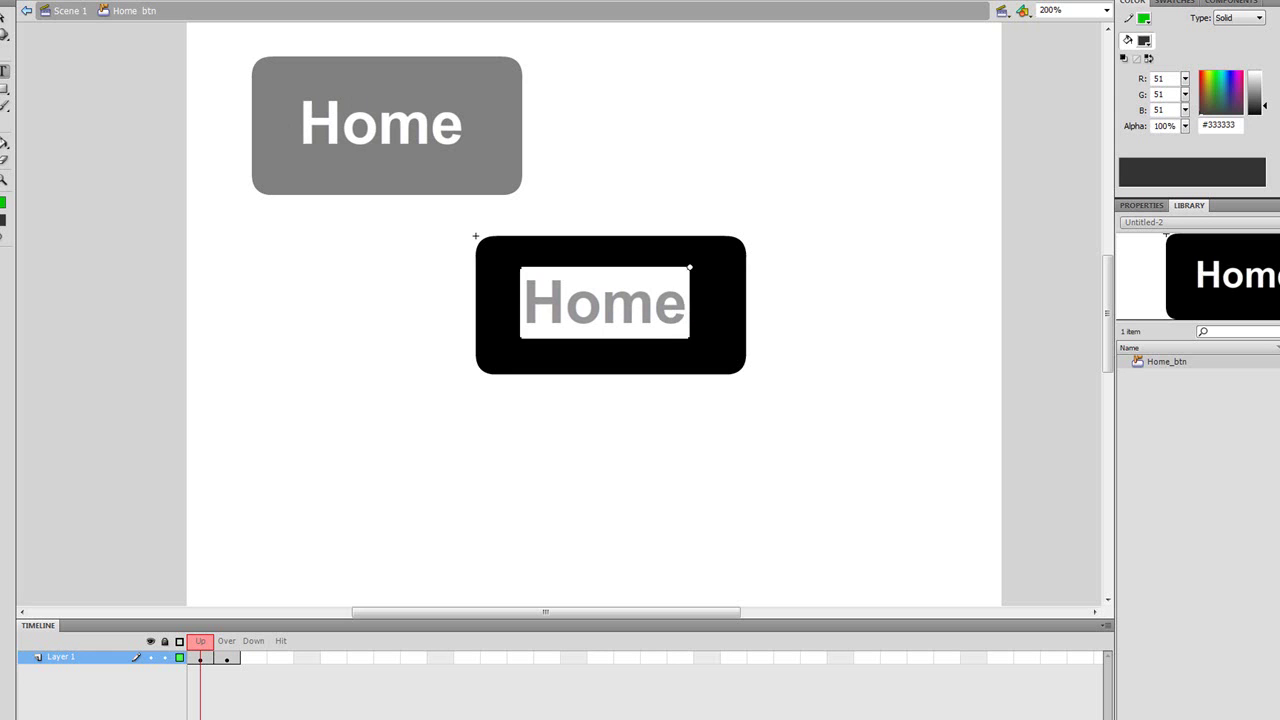
{"action": "left_click", "coordinate": [70, 10]}
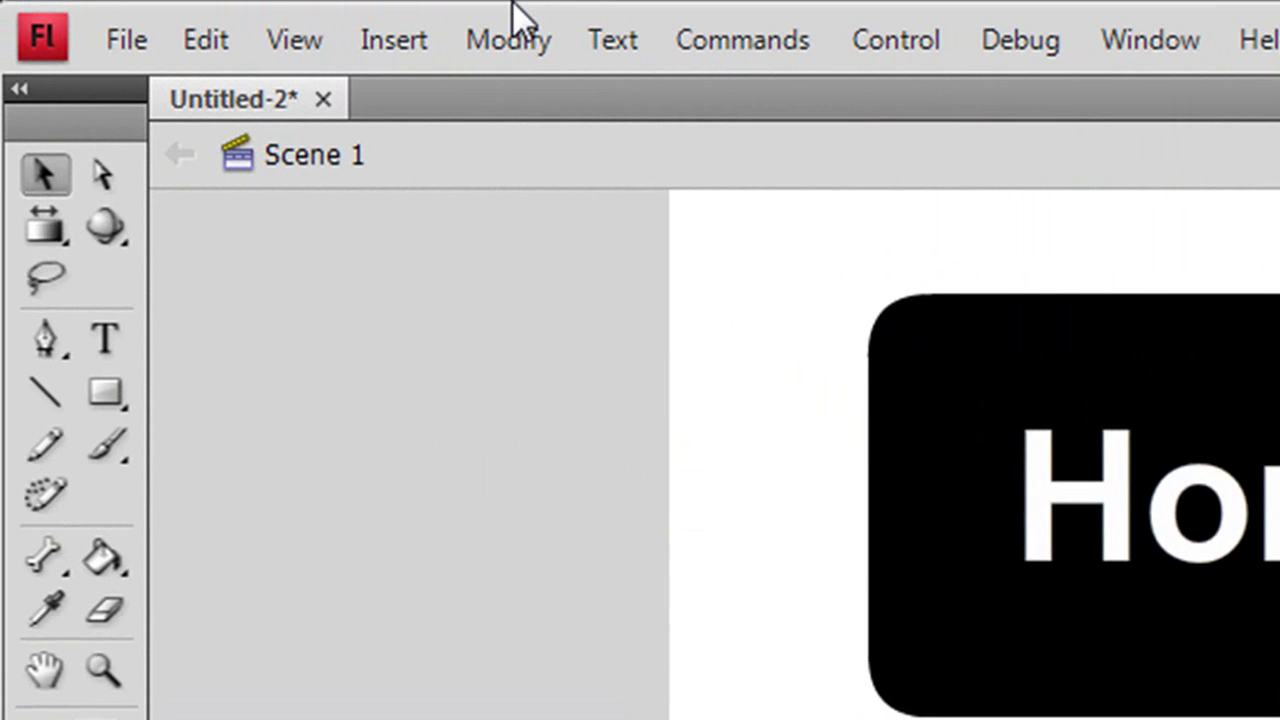
Duplicate the lower button instance's symbol under the name Anim_btn
{"action": "left_click", "coordinate": [486, 34]}
{"action": "mouse_move", "coordinate": [617, 343]}
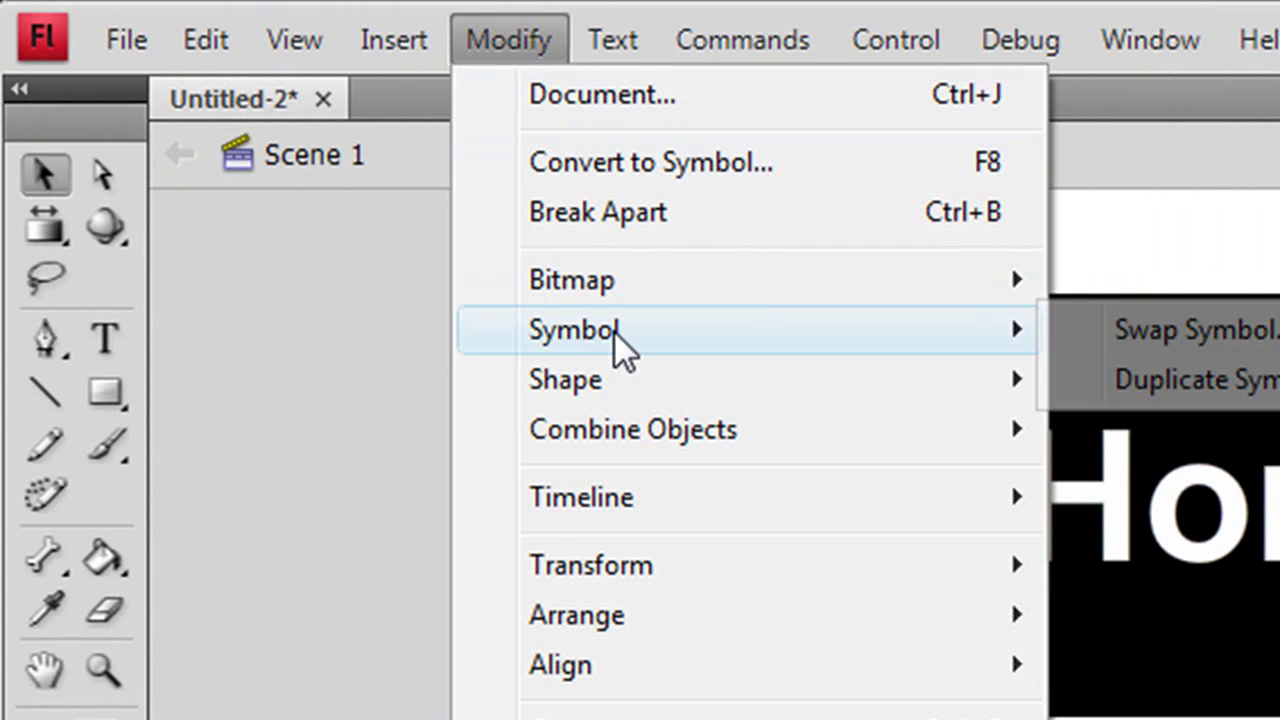
{"action": "left_click", "coordinate": [1125, 377]}
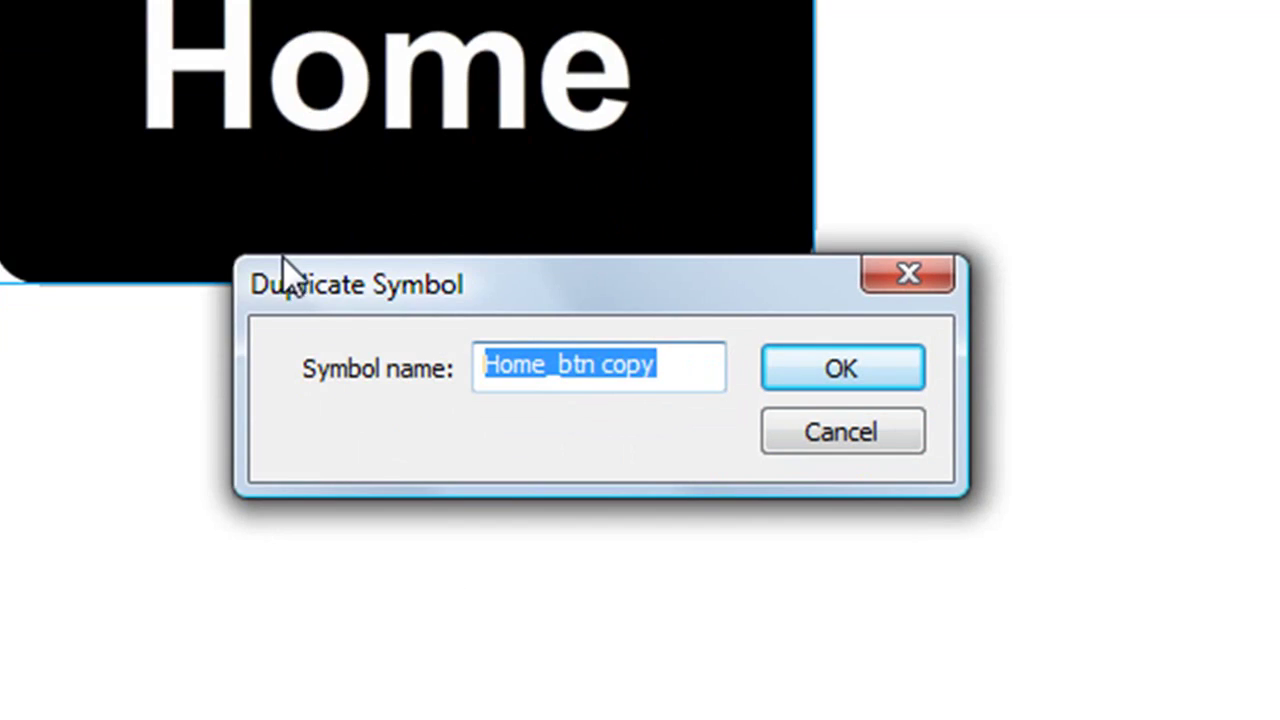
{"action": "left_click_drag", "start_coordinate": [283, 270], "coordinate": [190, 178]}
{"action": "key", "text": "BackSpace"}
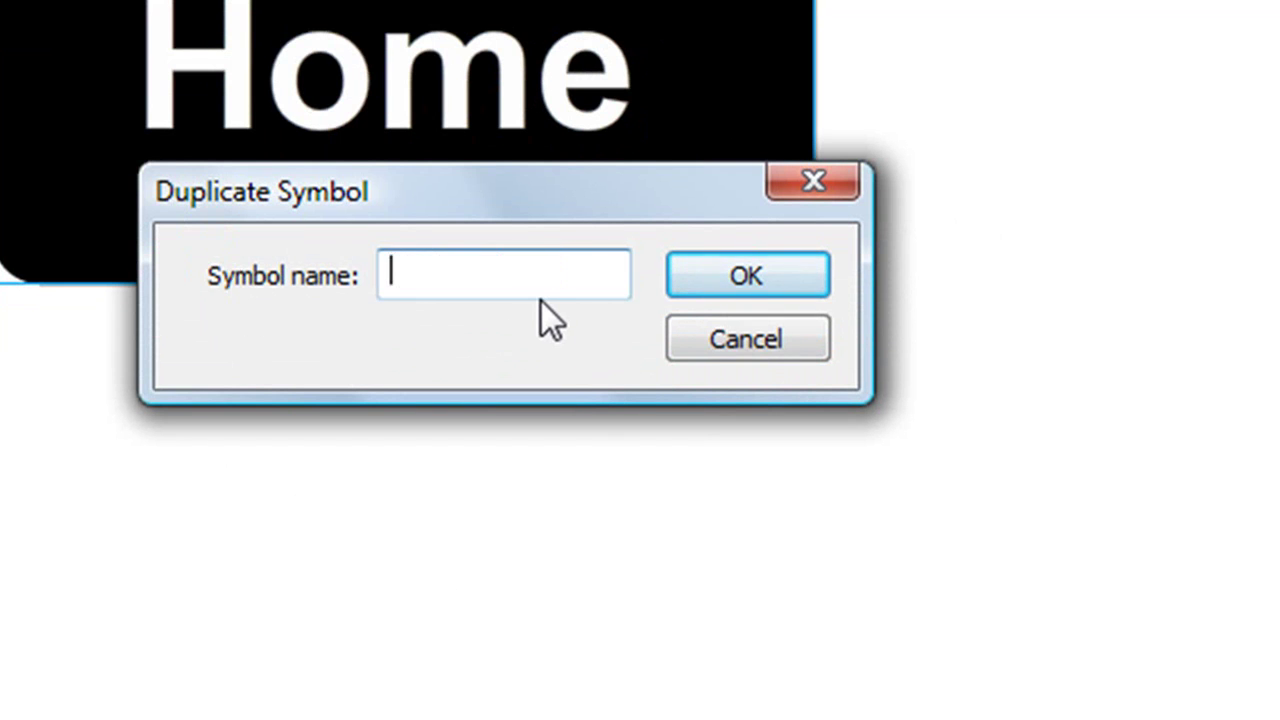
{"action": "type", "text": "Anim"}
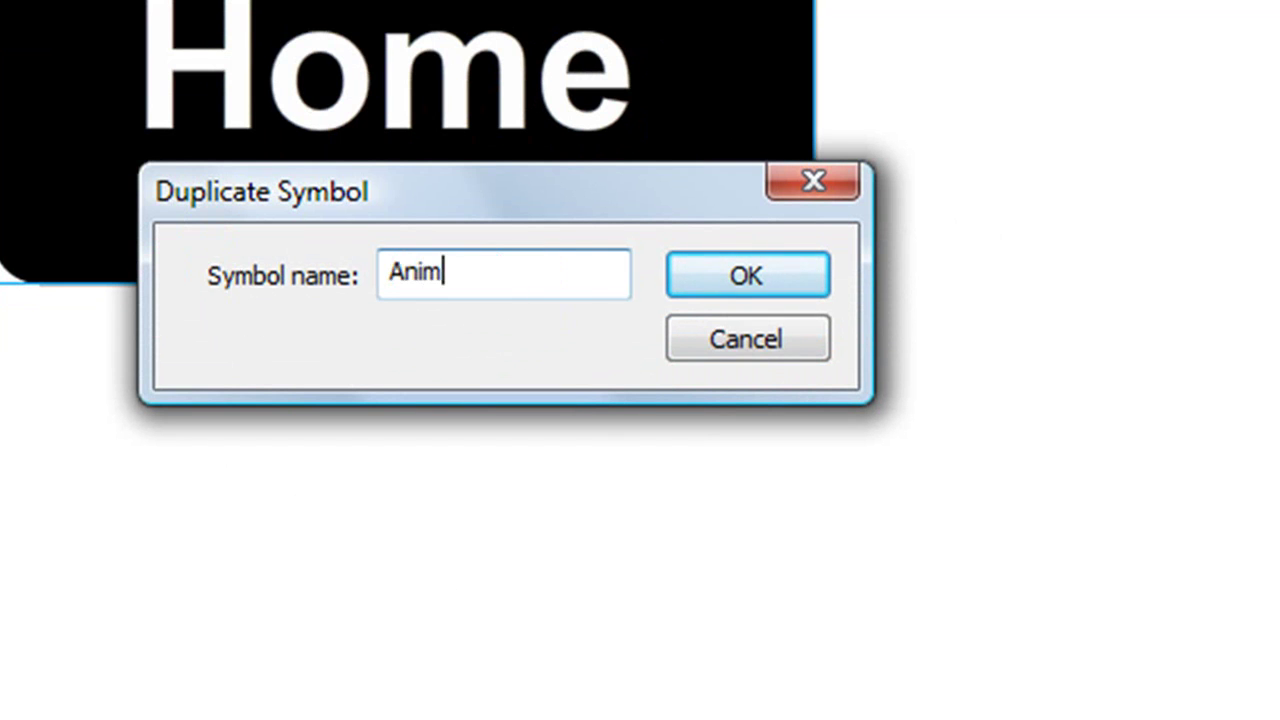
{"action": "type", "text": "_btn"}
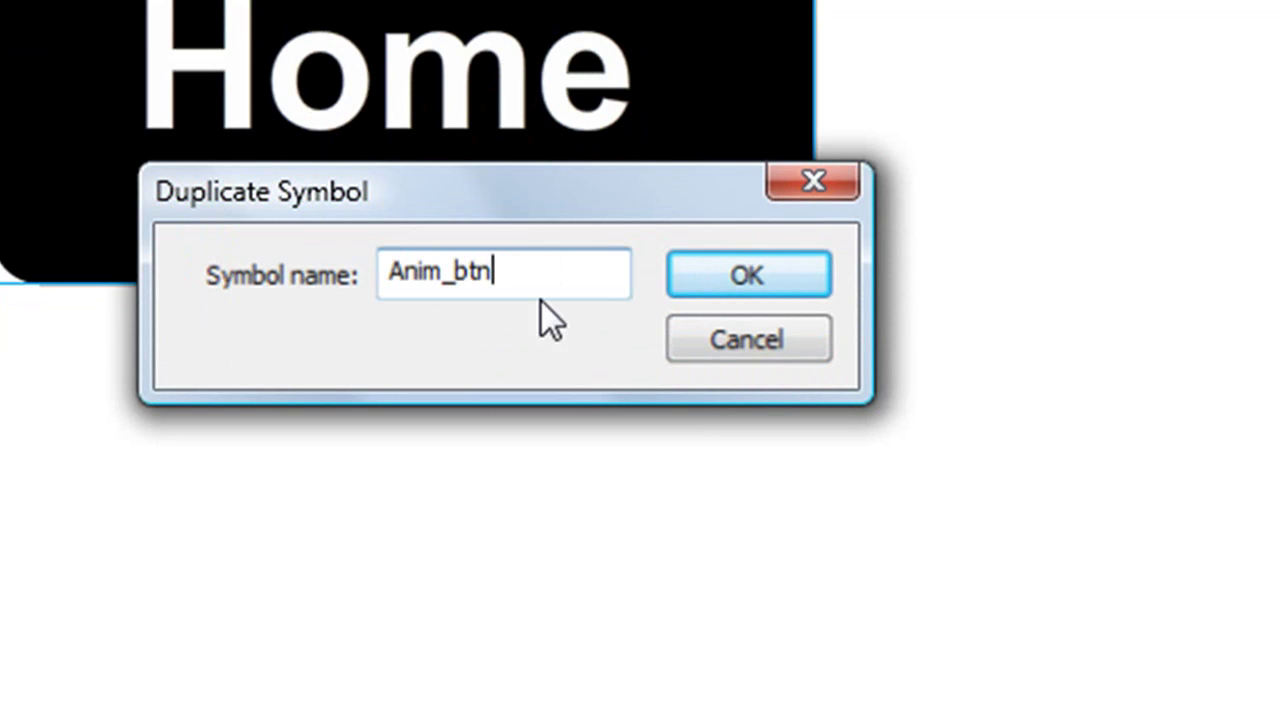
{"action": "key", "text": "Return"}
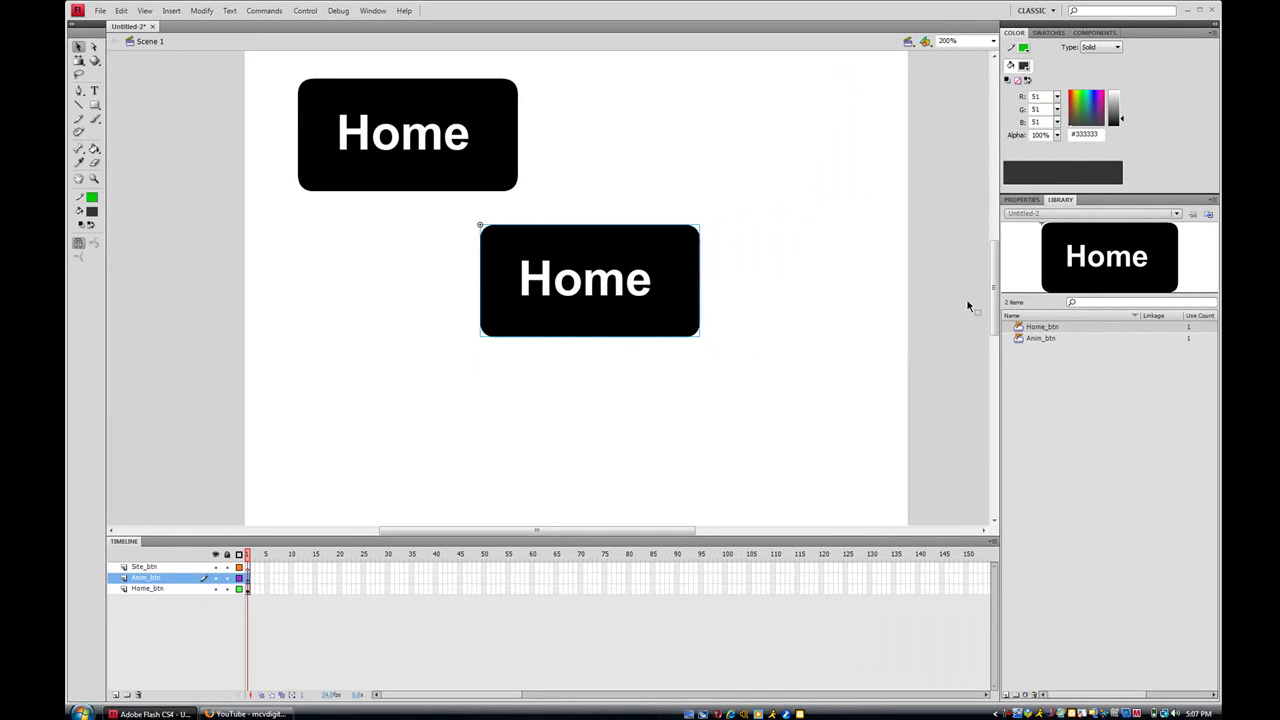
Open the Anim_btn symbol on the stage and change its Up state label to Anim
{"action": "left_click", "coordinate": [1035, 339]}
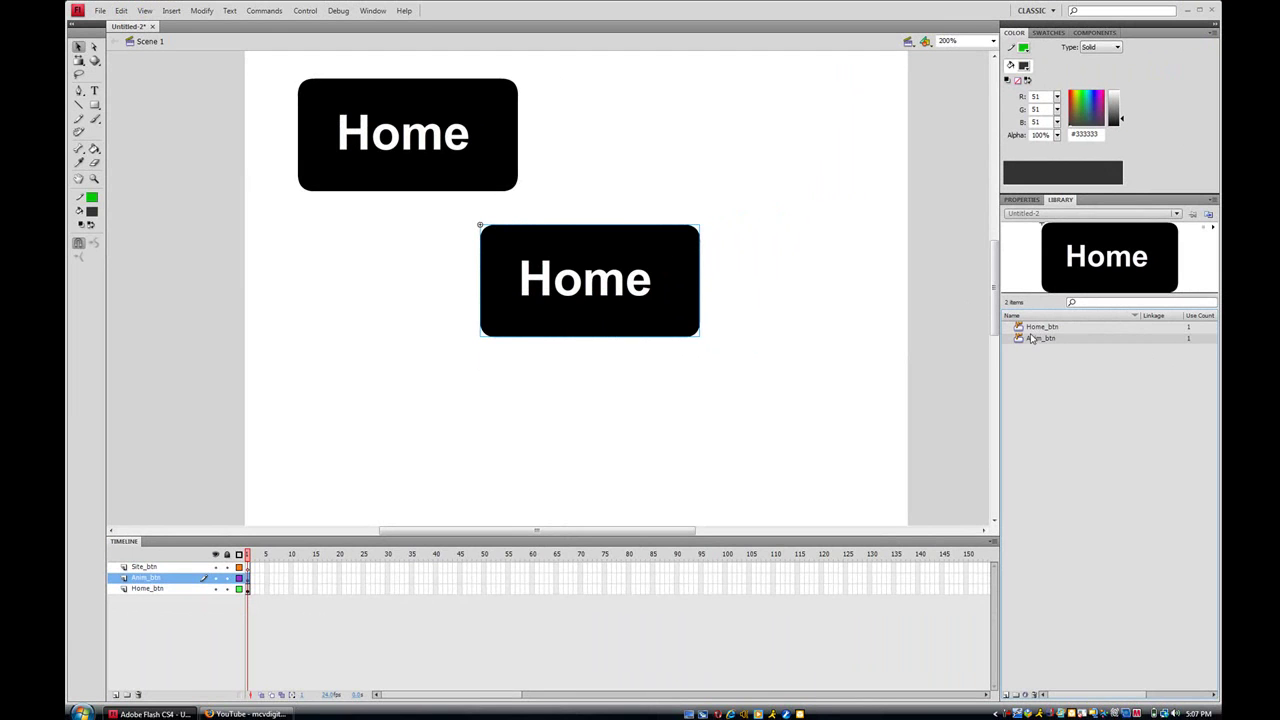
{"action": "double_click", "coordinate": [654, 280]}
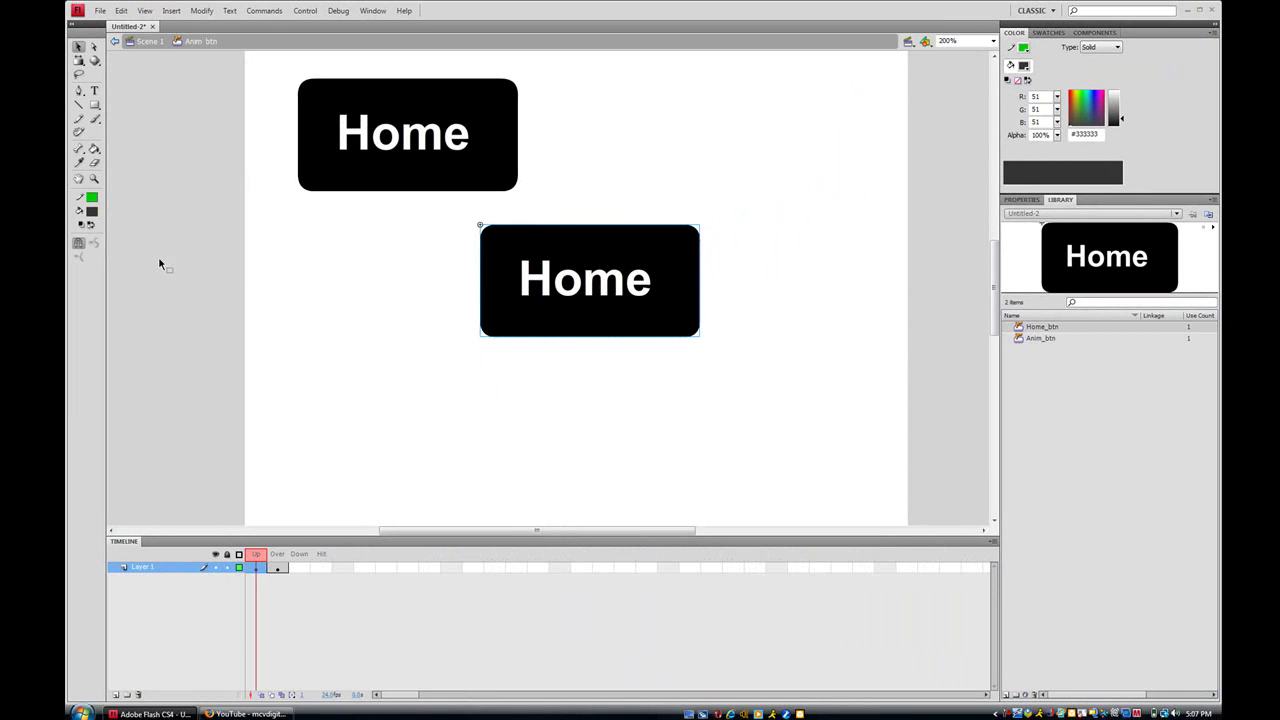
{"action": "left_click", "coordinate": [94, 91]}
{"action": "left_click_drag", "start_coordinate": [654, 288], "coordinate": [501, 284]}
{"action": "type", "text": "Anim"}
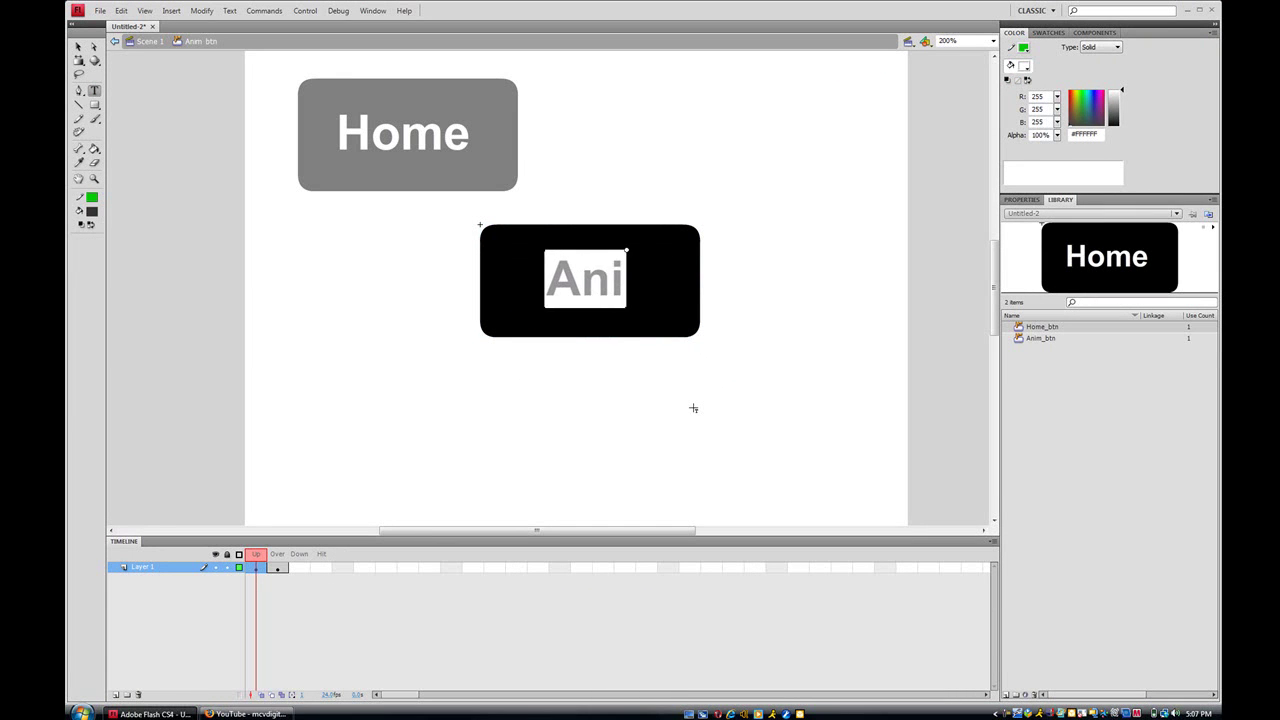
{"action": "left_click", "coordinate": [80, 47]}
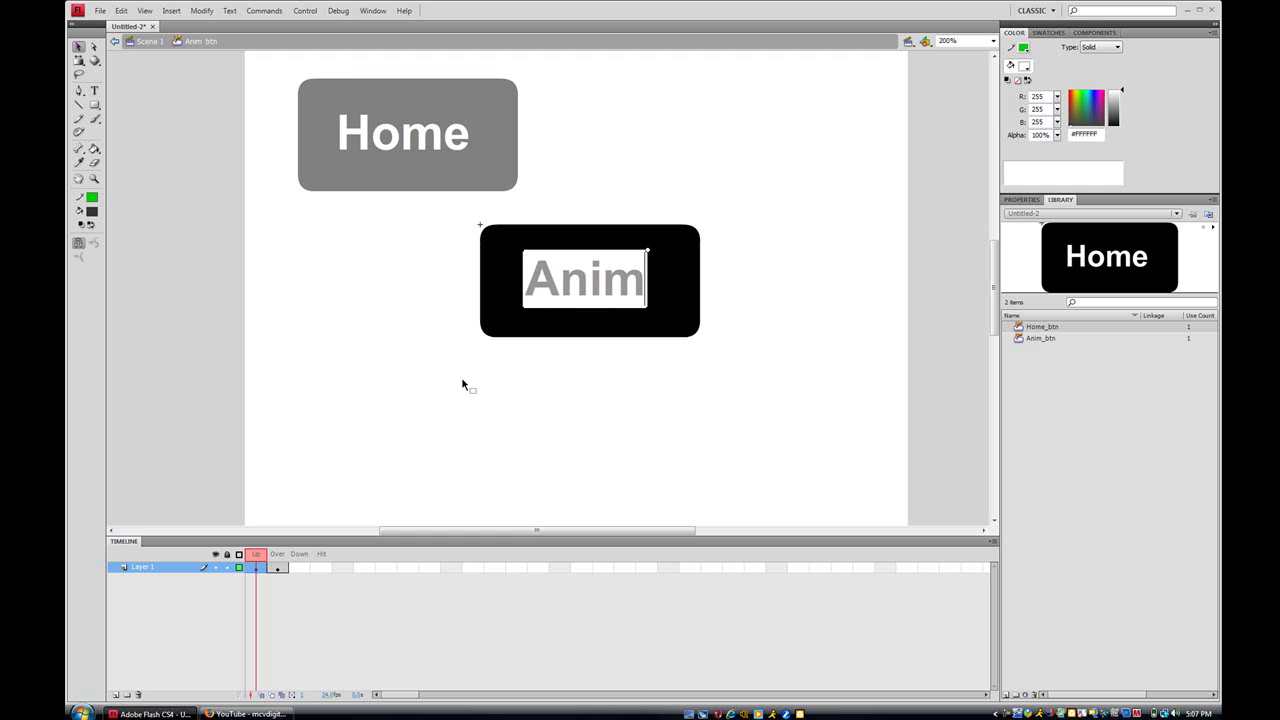
Copy the Anim label, replace the Over state's Home label with it in the same place, and return to Scene 1
{"action": "right_click", "coordinate": [577, 279]}
{"action": "left_click", "coordinate": [610, 327]}
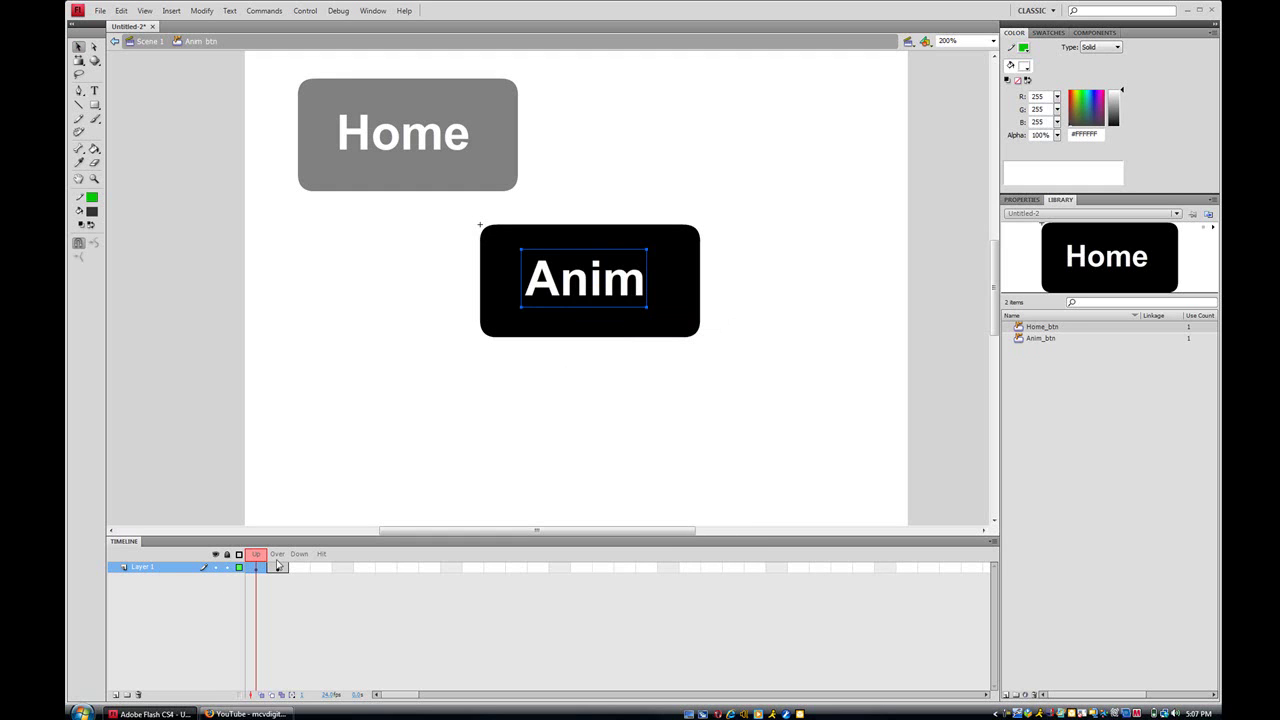
{"action": "left_click", "coordinate": [280, 568]}
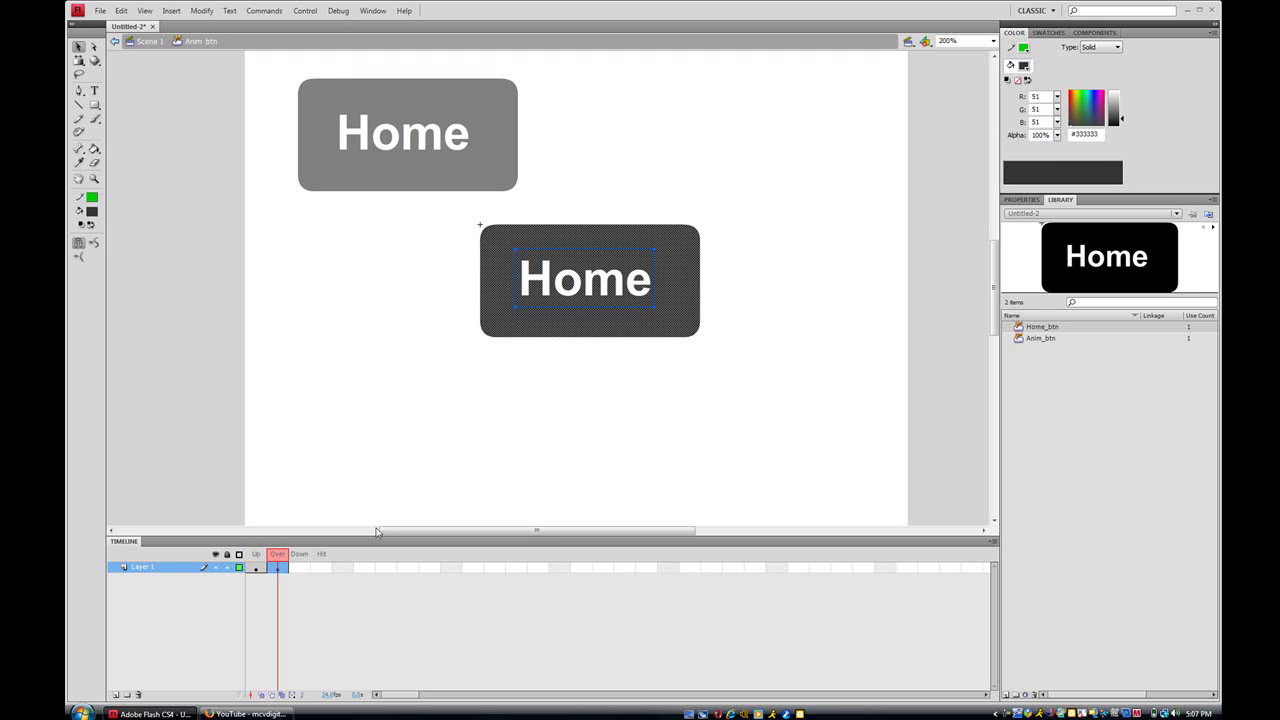
{"action": "left_click", "coordinate": [510, 410]}
{"action": "left_click", "coordinate": [580, 288]}
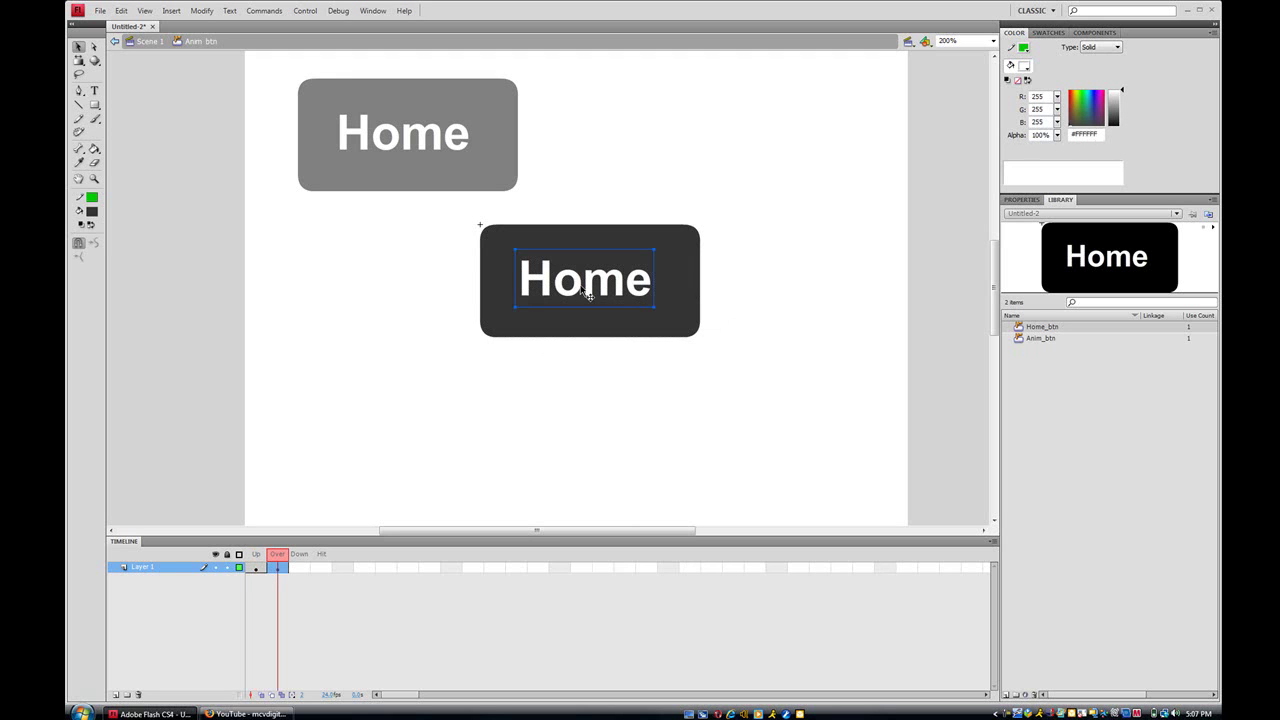
{"action": "key", "text": "Delete"}
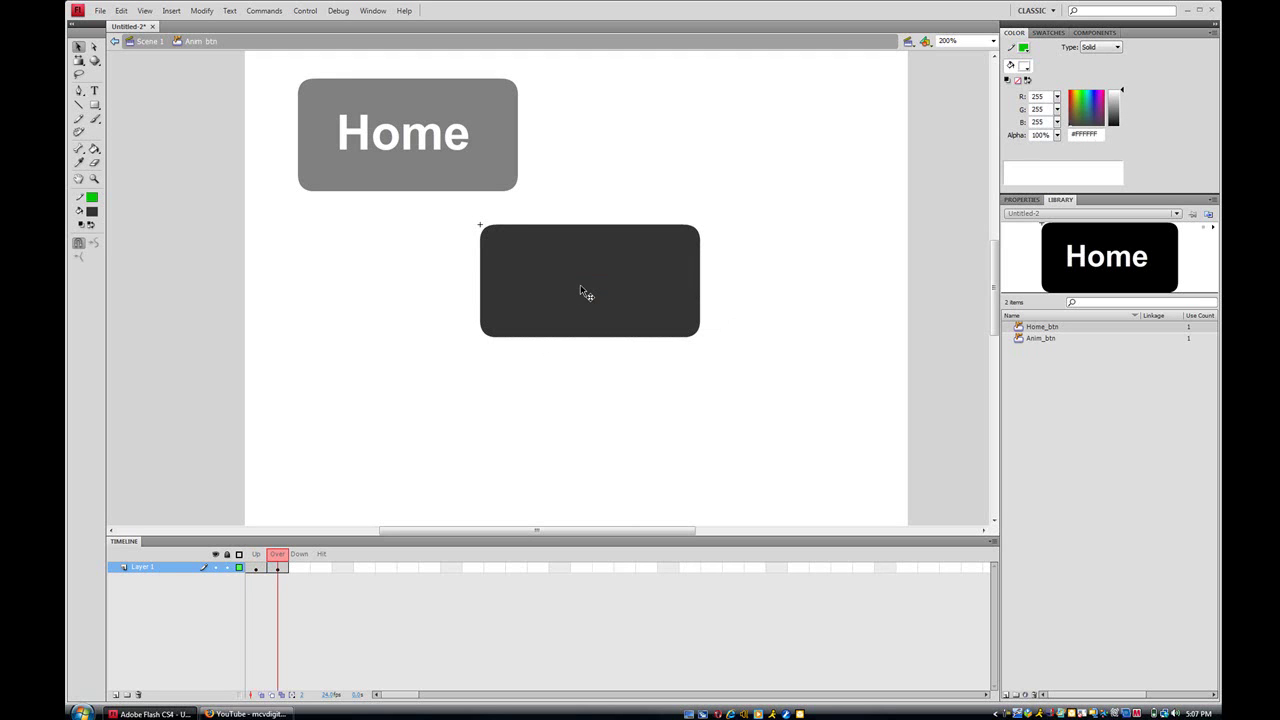
{"action": "right_click", "coordinate": [649, 160]}
{"action": "left_click", "coordinate": [684, 200]}
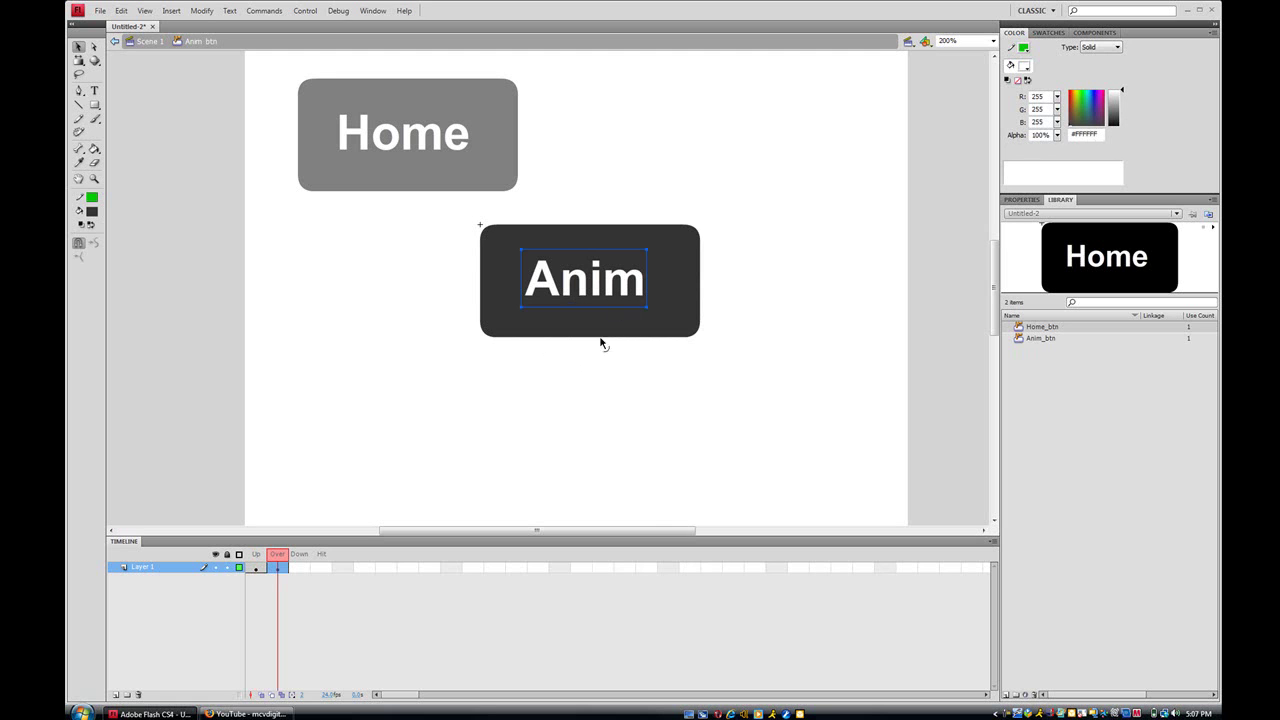
{"action": "left_click", "coordinate": [148, 41]}
Test the movie to check the Anim button's rollover, and close the preview
{"action": "left_click", "coordinate": [304, 11]}
{"action": "left_click", "coordinate": [325, 101]}
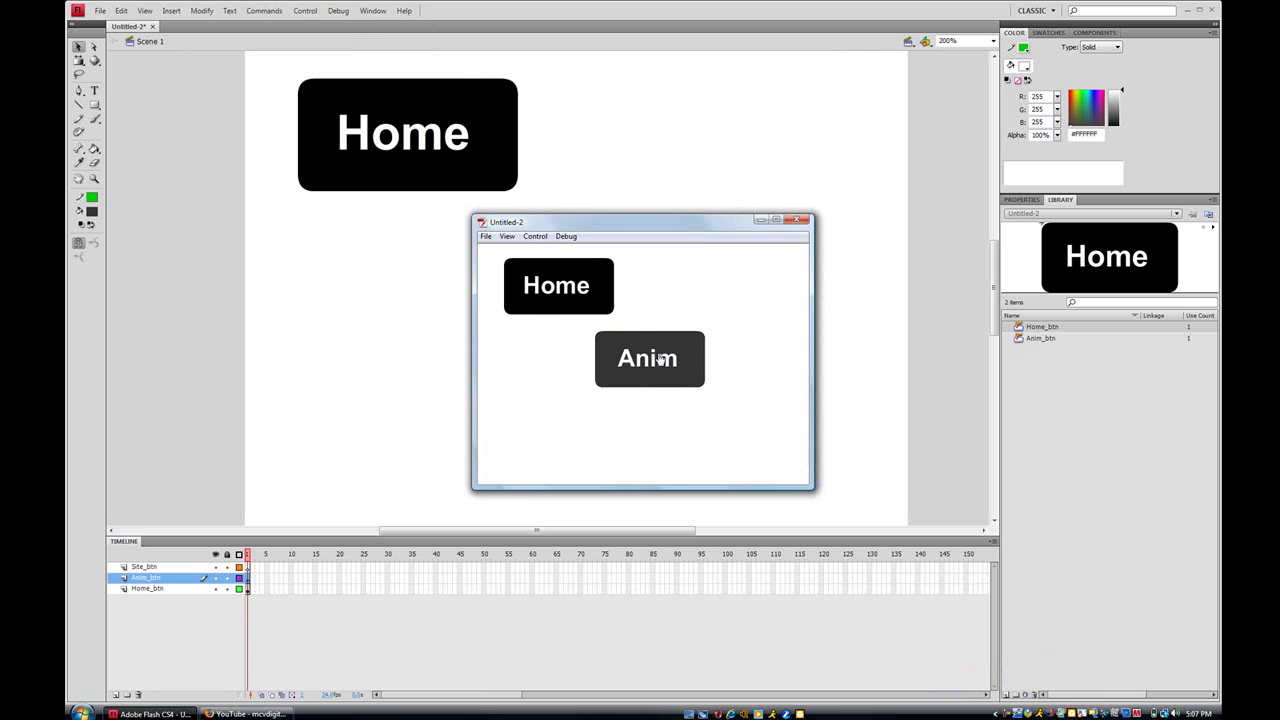
{"action": "left_click", "coordinate": [797, 219]}
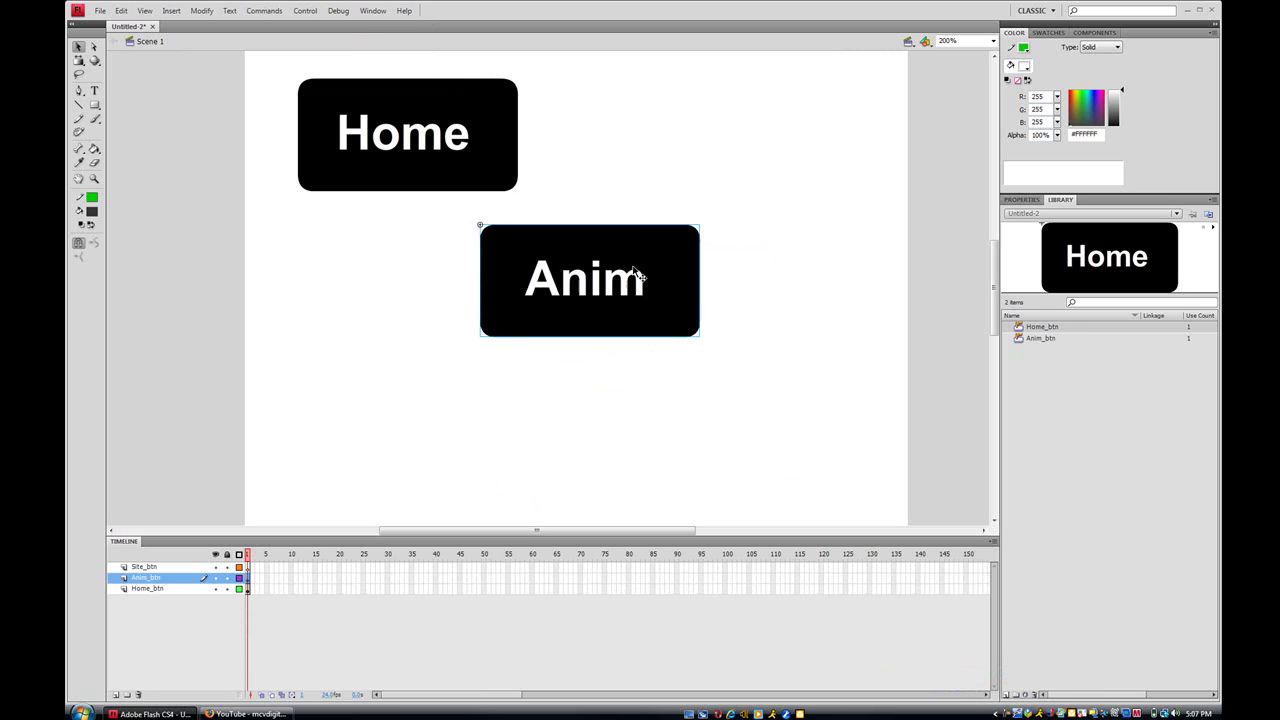
Move the Anim button up beside the Home button so the two form one continuous bar
{"action": "left_click_drag", "start_coordinate": [641, 230], "coordinate": [605, 135]}
{"action": "left_click", "coordinate": [572, 319]}
{"action": "scroll", "coordinate": [530, 346], "scroll_direction": "up", "scroll_amount": 2}
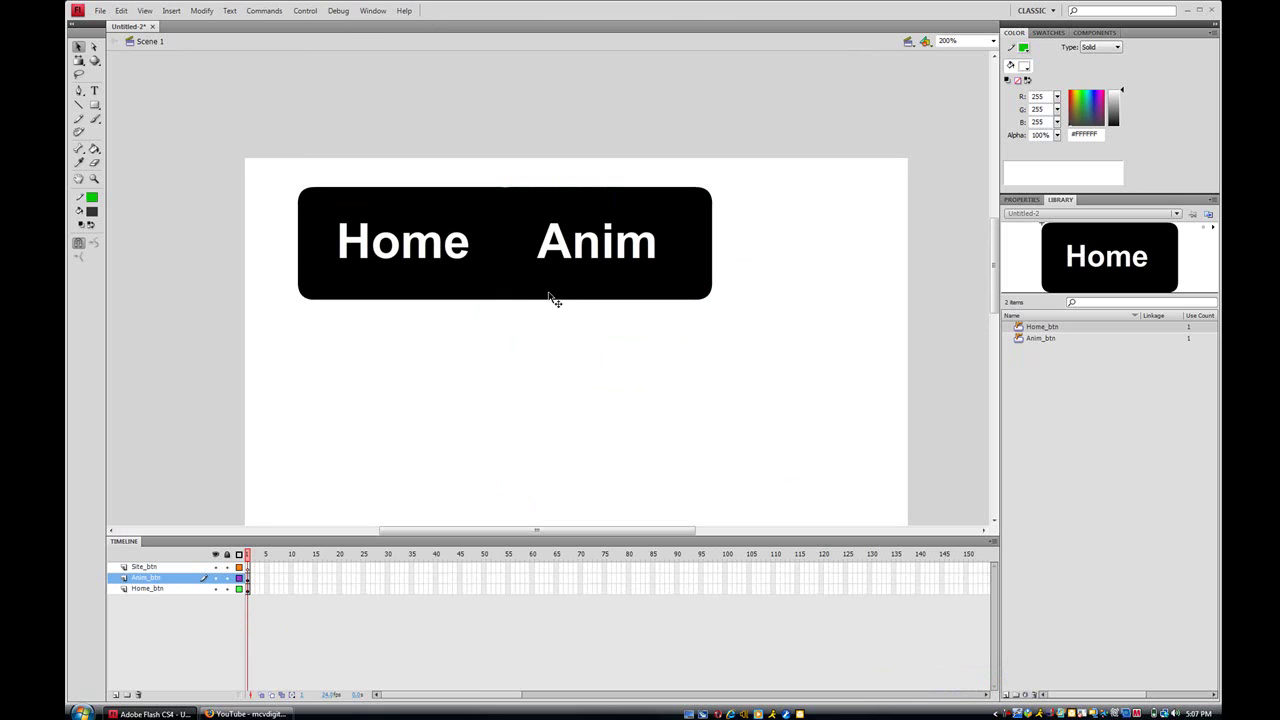
Place a Home_btn instance below the bar on the Site_btn layer and duplicate its symbol as Site_btn
{"action": "left_click", "coordinate": [180, 568]}
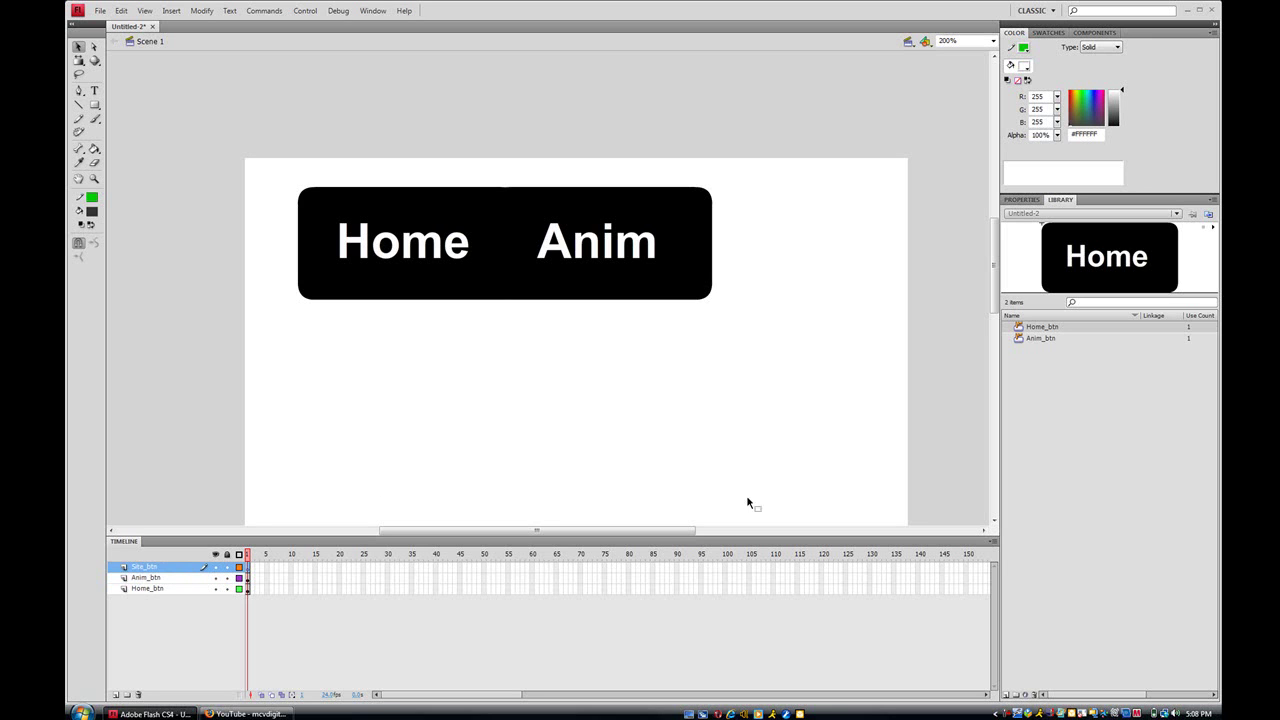
{"action": "left_click_drag", "start_coordinate": [1036, 327], "coordinate": [630, 388]}
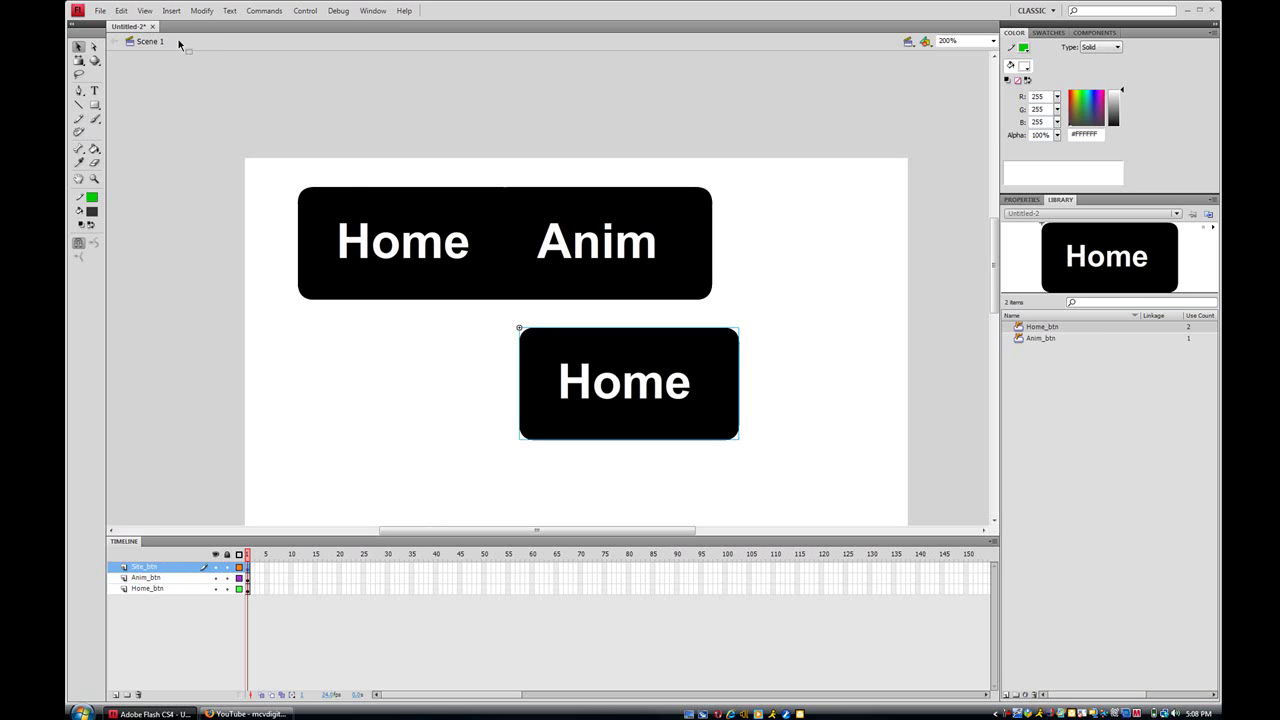
{"action": "left_click", "coordinate": [213, 13]}
{"action": "mouse_move", "coordinate": [225, 88]}
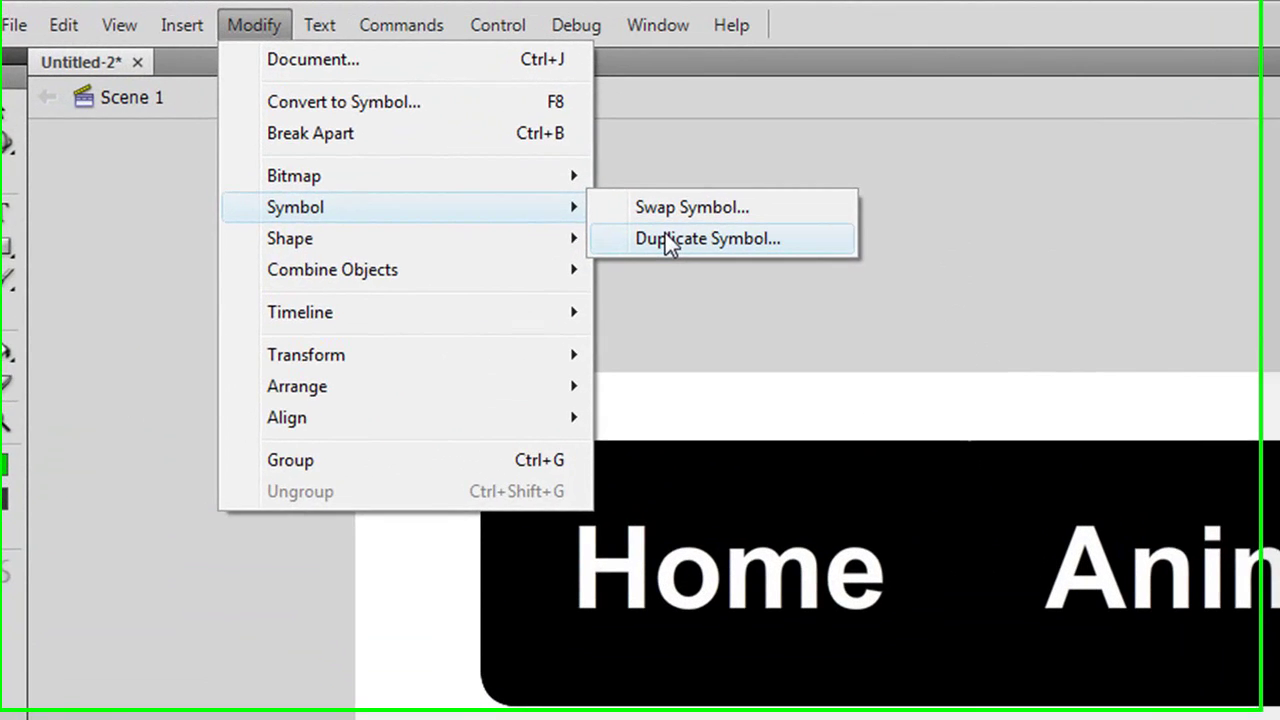
{"action": "left_click", "coordinate": [665, 240]}
{"action": "type", "text": "Site_btn"}
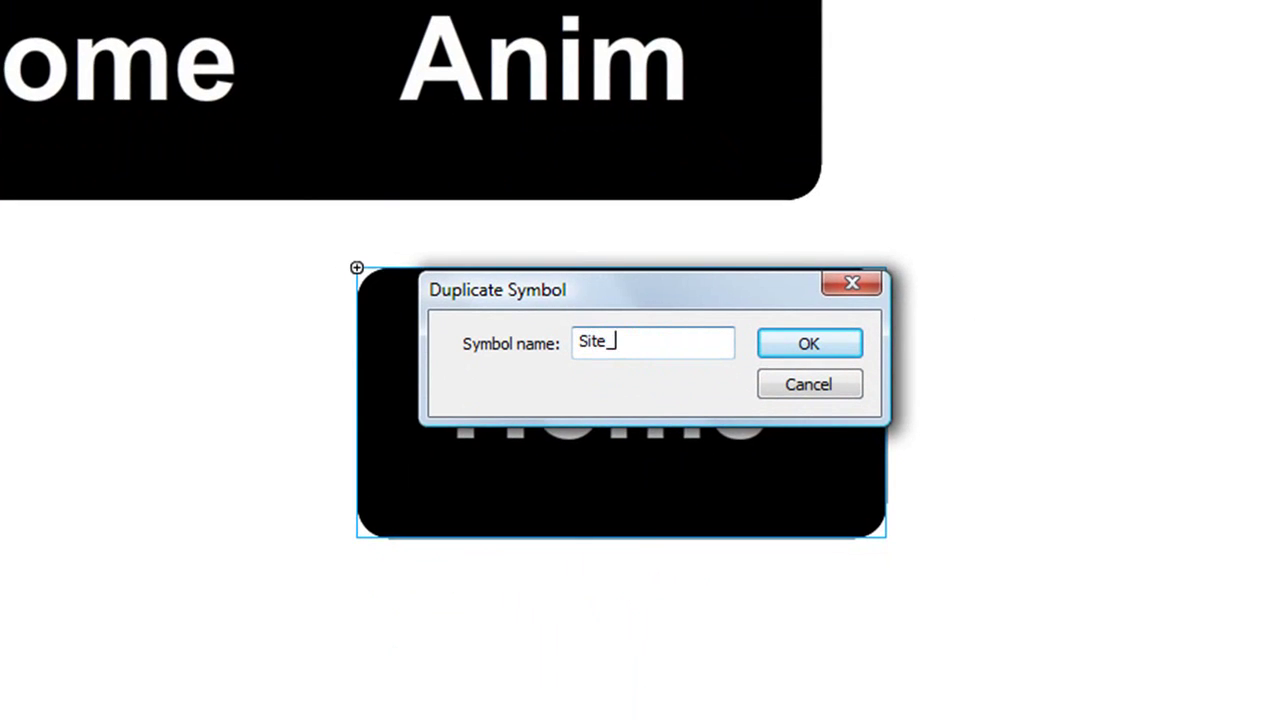
{"action": "key", "text": "Return"}
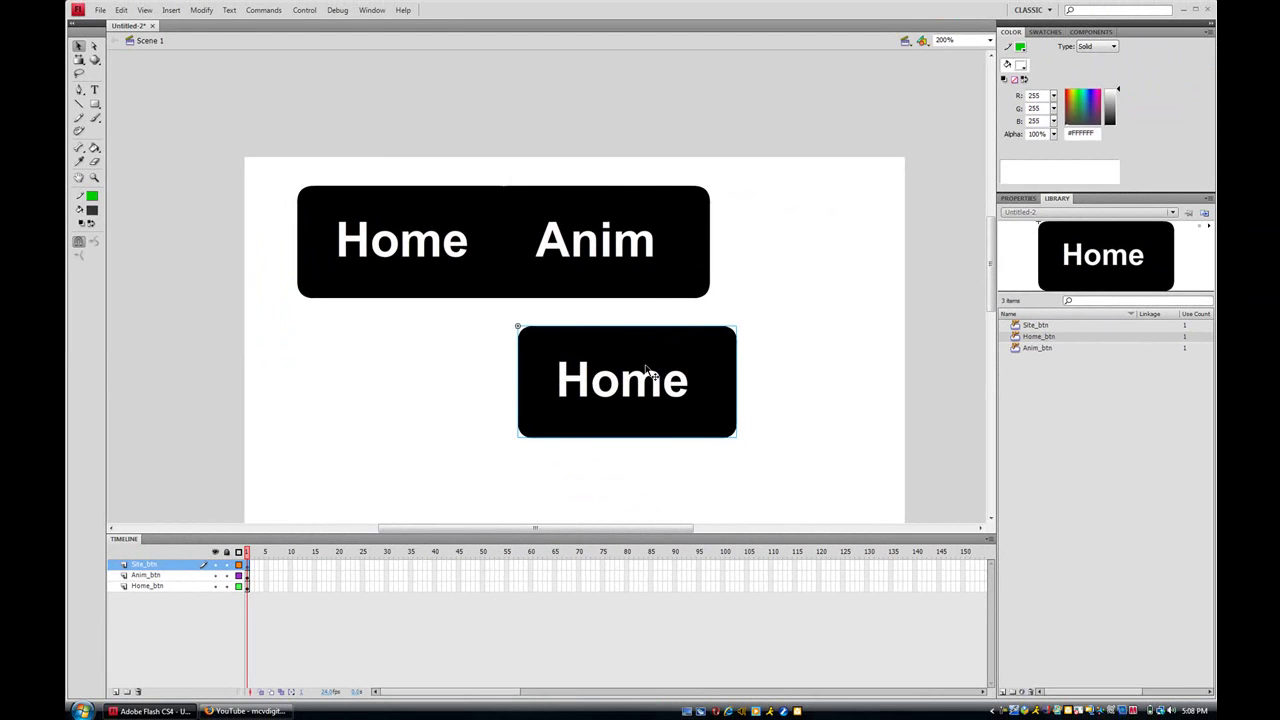
Open the Site_btn symbol for editing on the stage and change its Up state label from Home to Site
{"action": "double_click", "coordinate": [648, 372]}
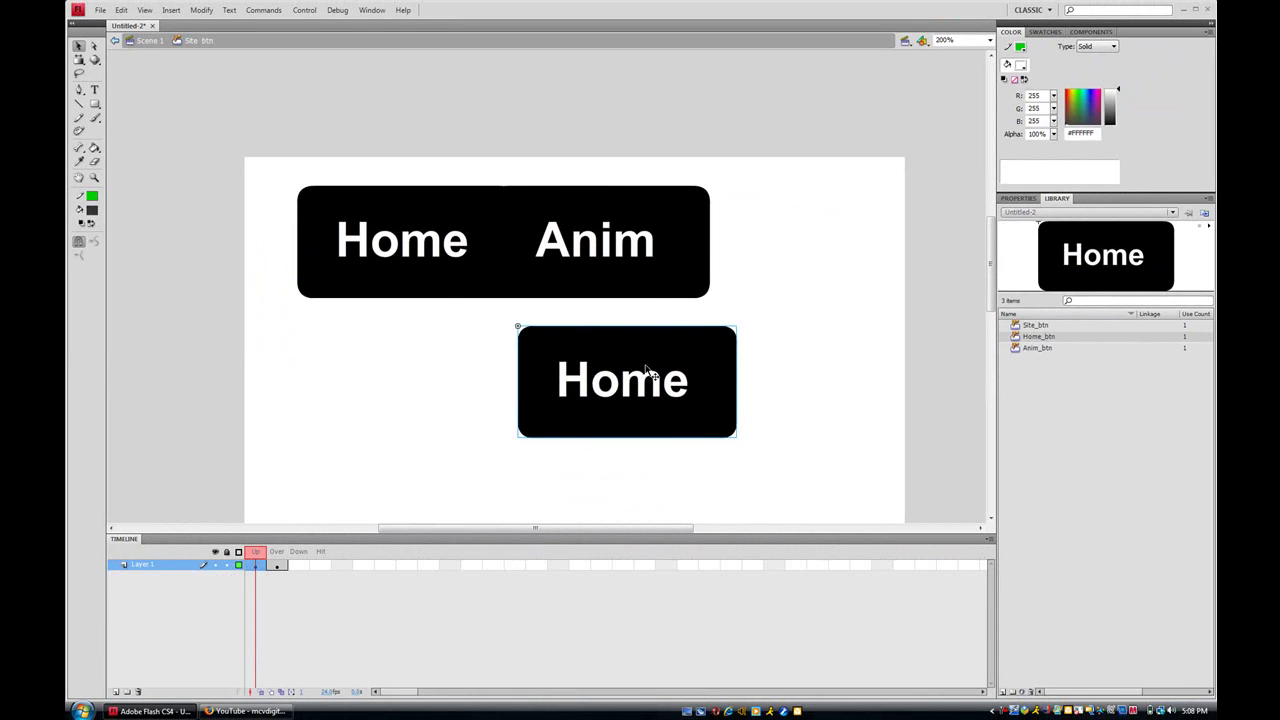
{"action": "left_click", "coordinate": [94, 89]}
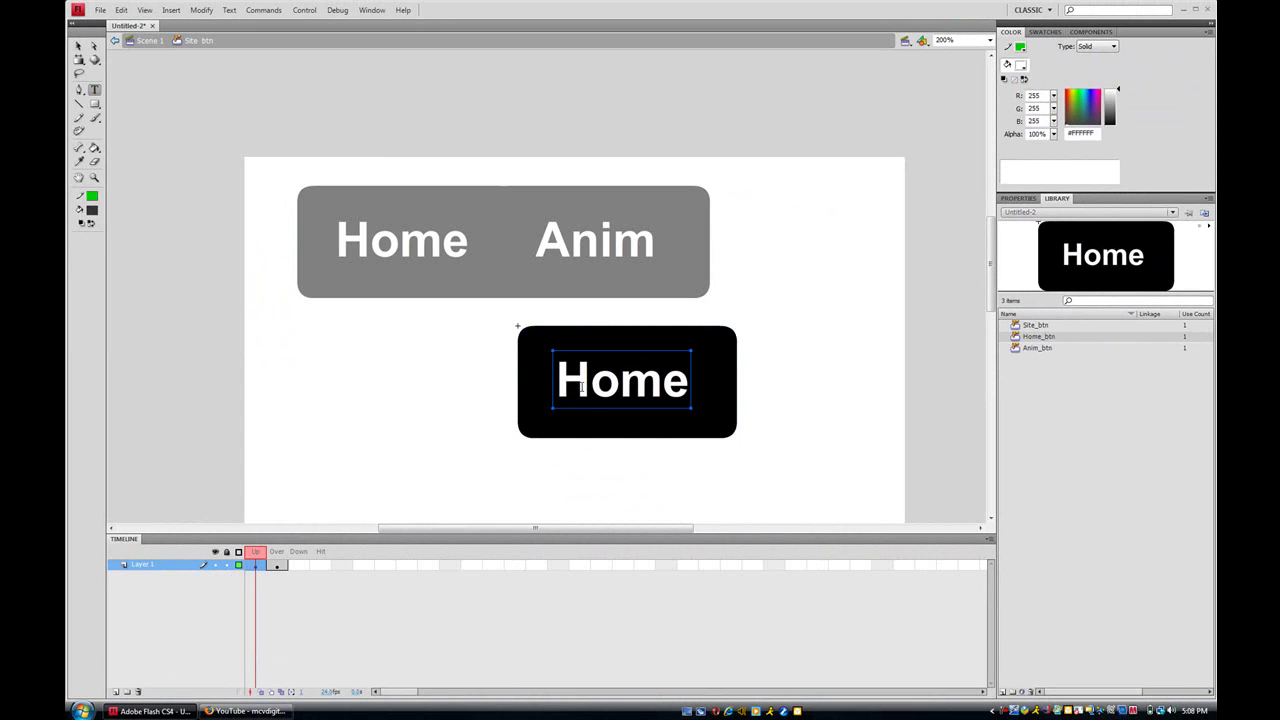
{"action": "double_click", "coordinate": [633, 372]}
{"action": "type", "text": "Site"}
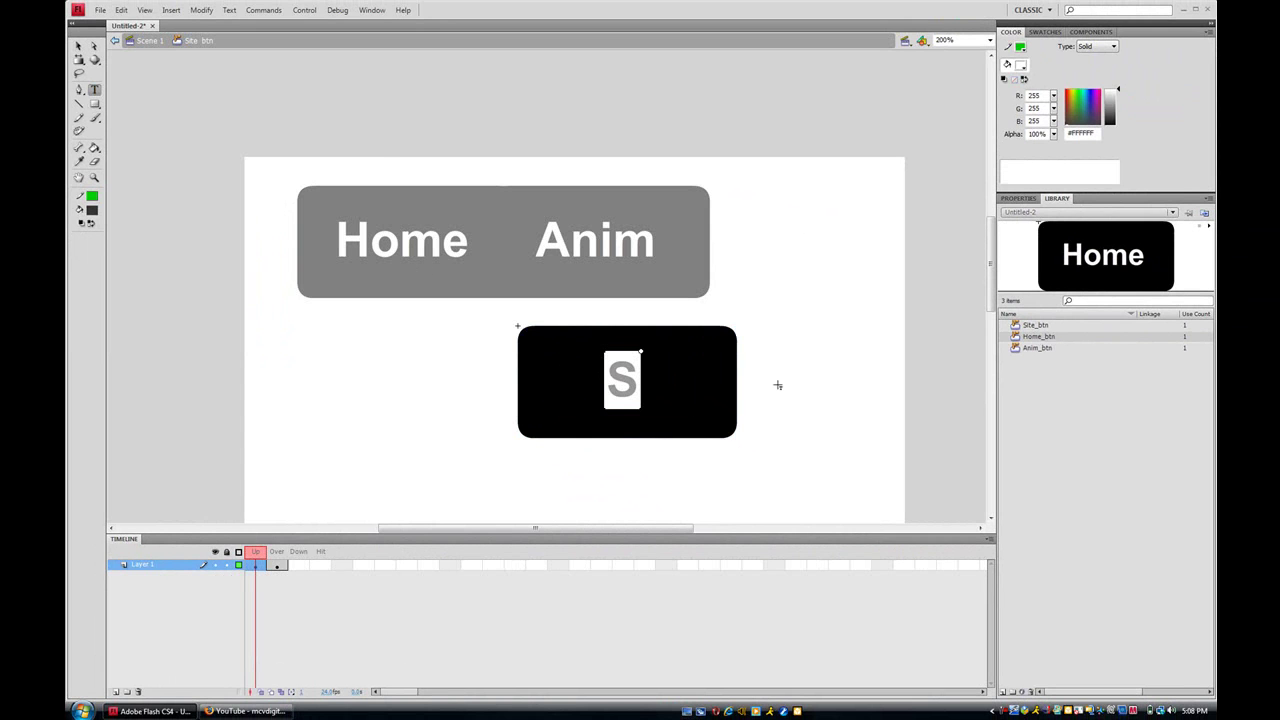
{"action": "left_click", "coordinate": [79, 46]}
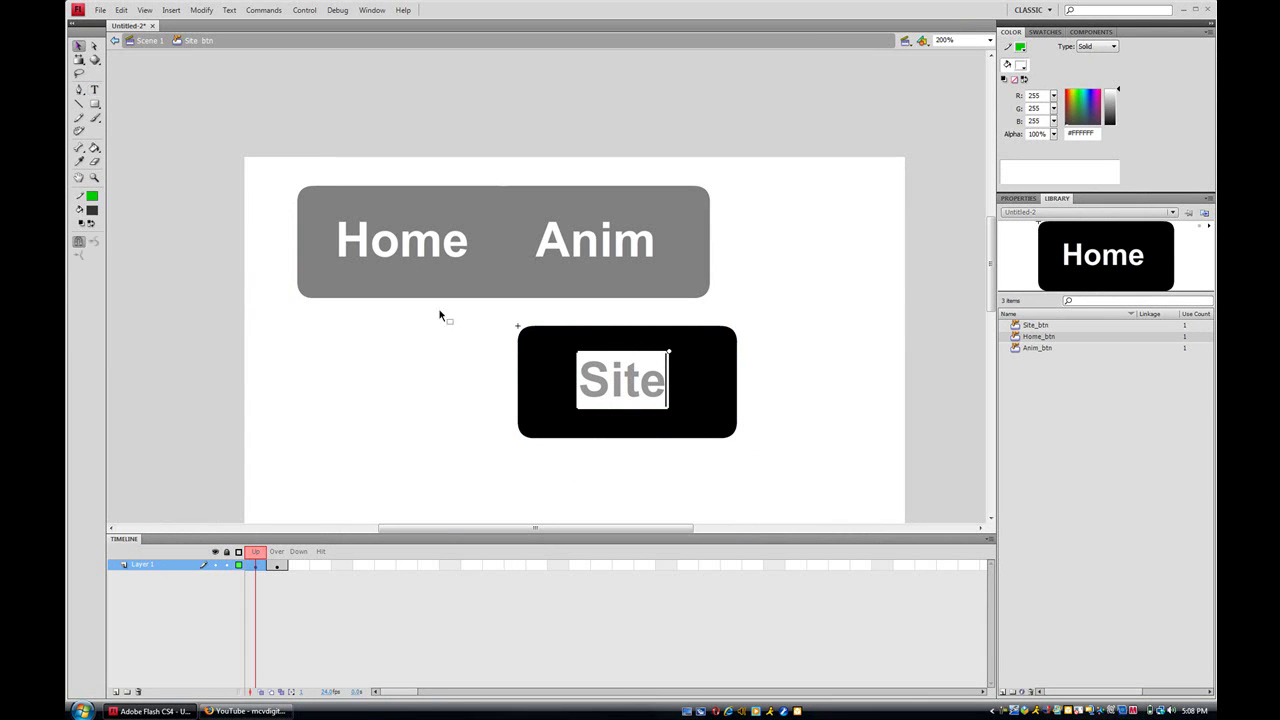
Copy the Site label, replace the Over state's Home label with it in the same place, and return to Scene 1
{"action": "right_click", "coordinate": [588, 385]}
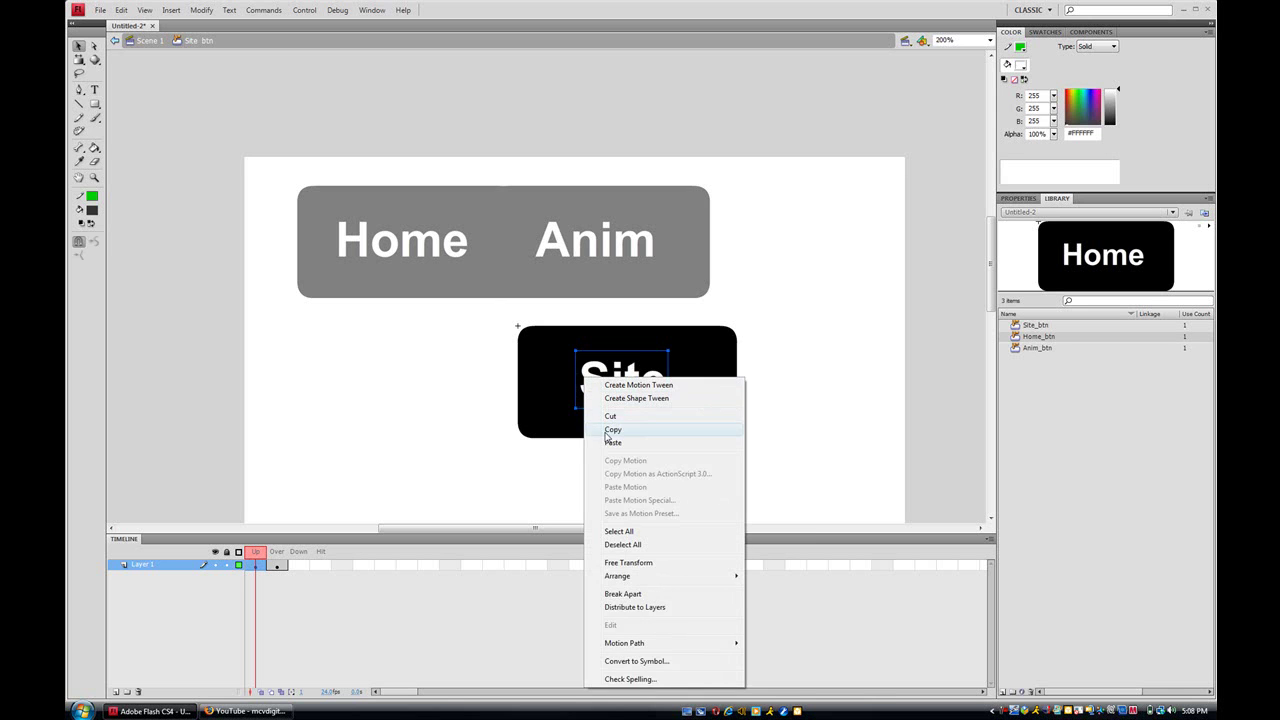
{"action": "left_click", "coordinate": [608, 429]}
{"action": "left_click", "coordinate": [277, 566]}
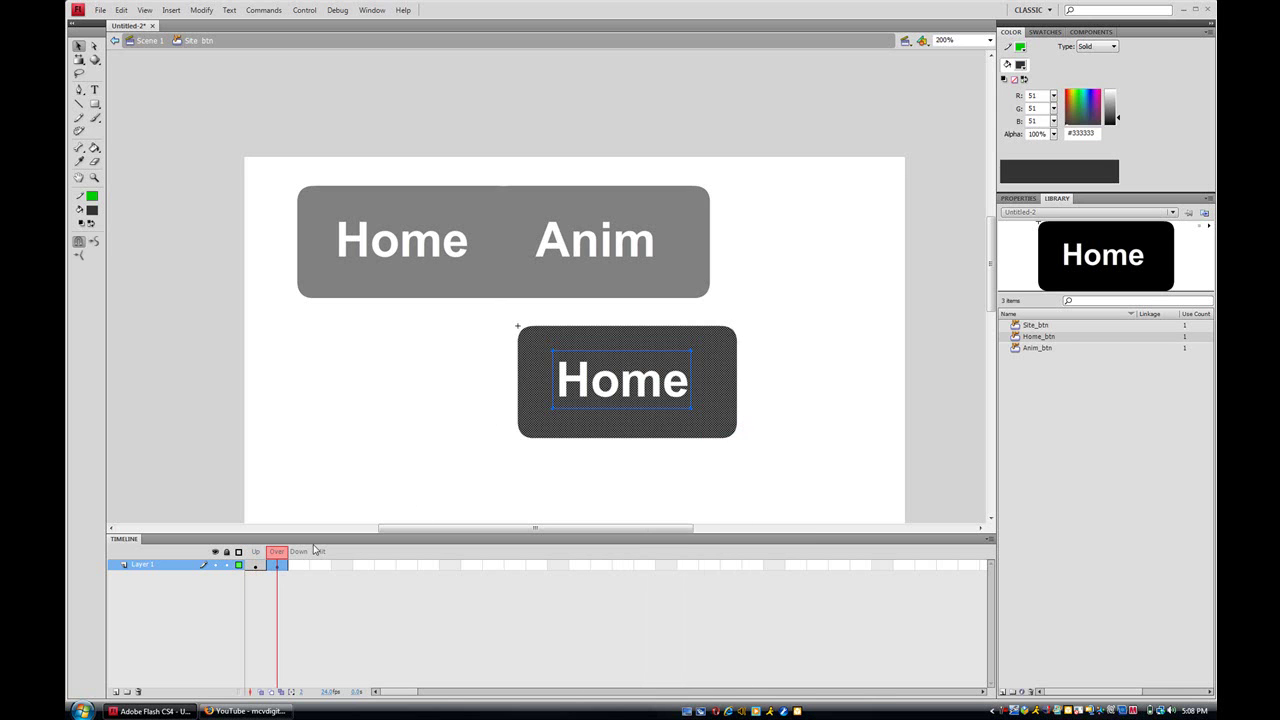
{"action": "left_click", "coordinate": [600, 385]}
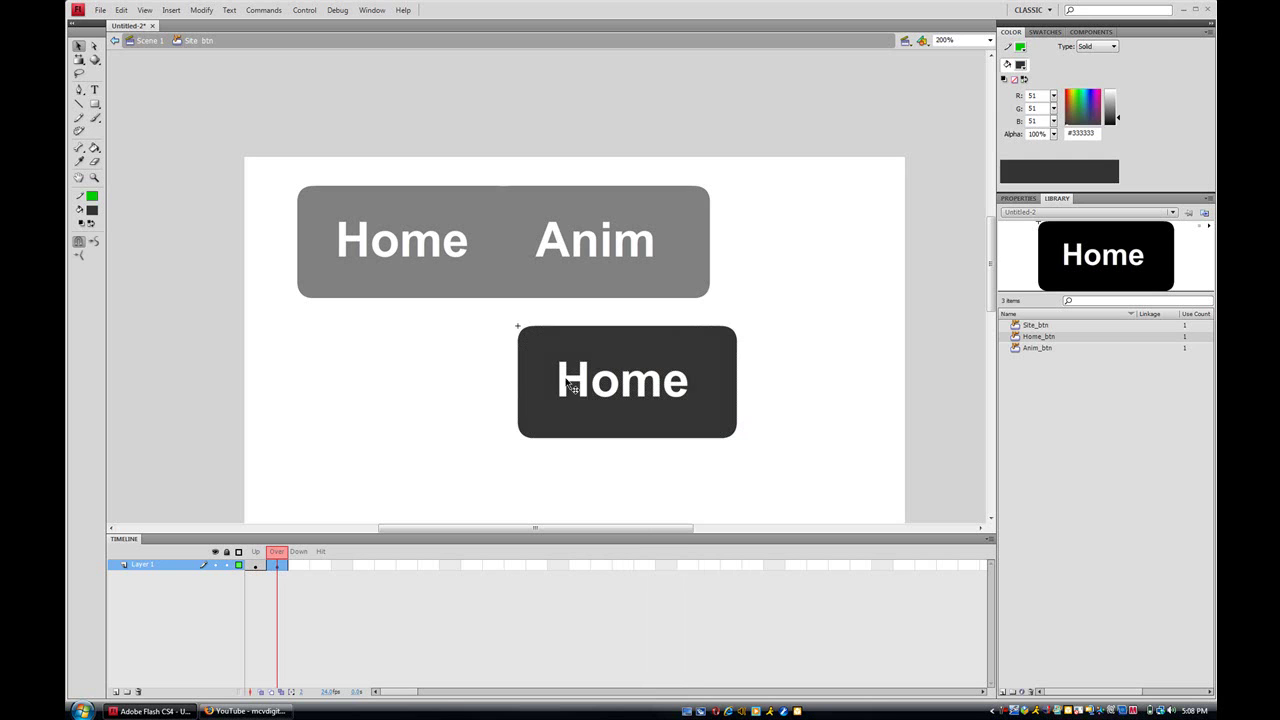
{"action": "key", "text": "Delete"}
{"action": "right_click", "coordinate": [831, 334]}
{"action": "left_click", "coordinate": [873, 379]}
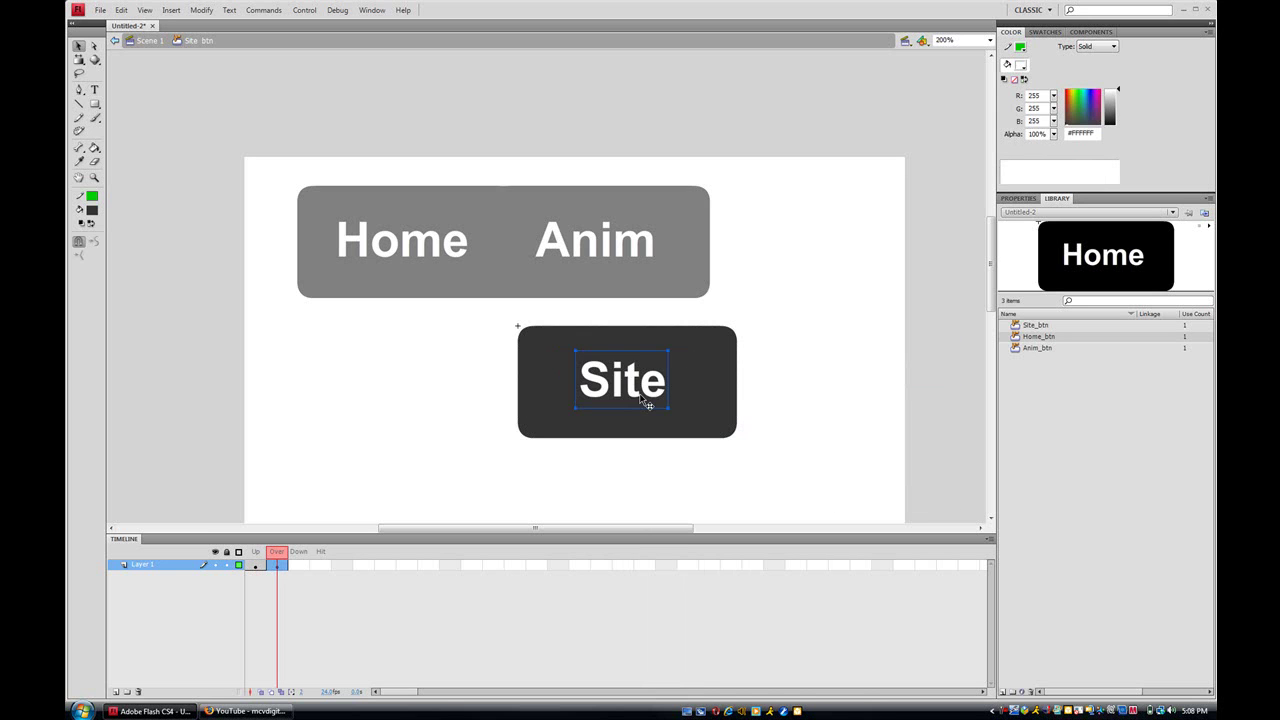
{"action": "double_click", "coordinate": [734, 263]}
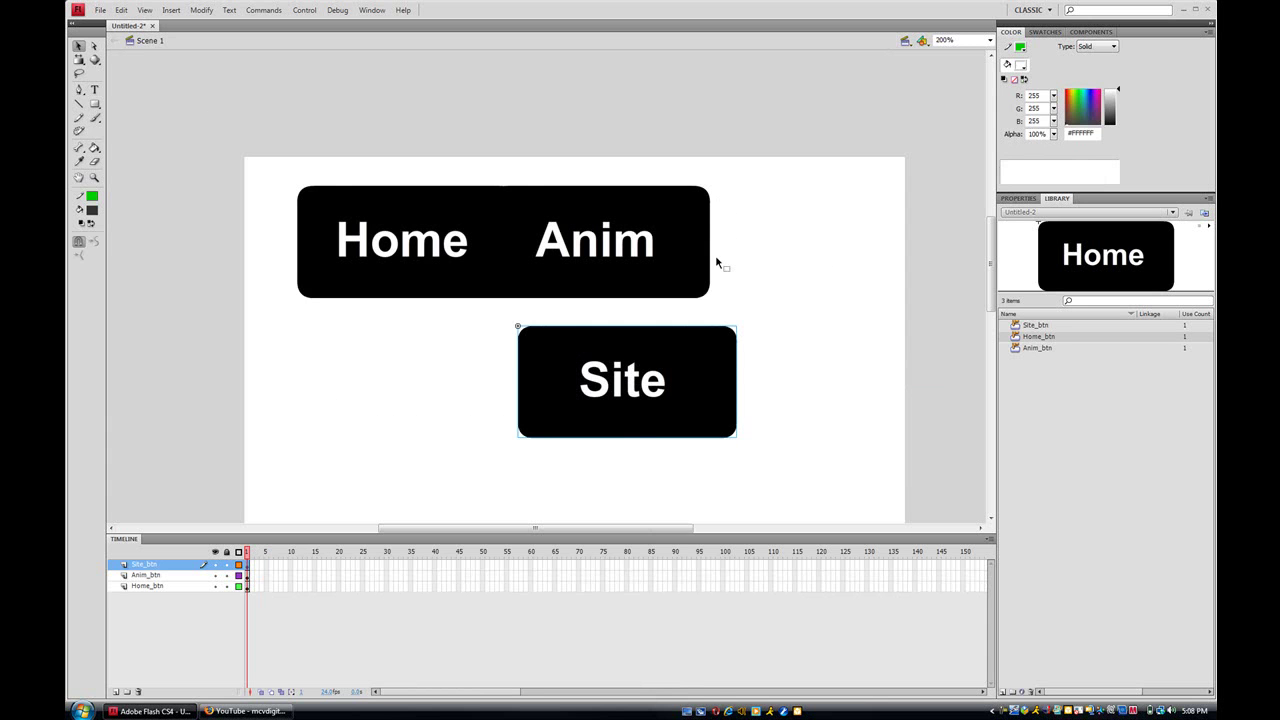
Move the Site button up beside the Anim button to extend the bar, and centre all three buttons horizontally on the stage
{"action": "left_click_drag", "start_coordinate": [655, 379], "coordinate": [808, 238]}
{"action": "left_click_drag", "start_coordinate": [310, 135], "coordinate": [1000, 424]}
{"action": "left_click_drag", "start_coordinate": [809, 254], "coordinate": [795, 268]}
{"action": "left_click", "coordinate": [768, 378]}
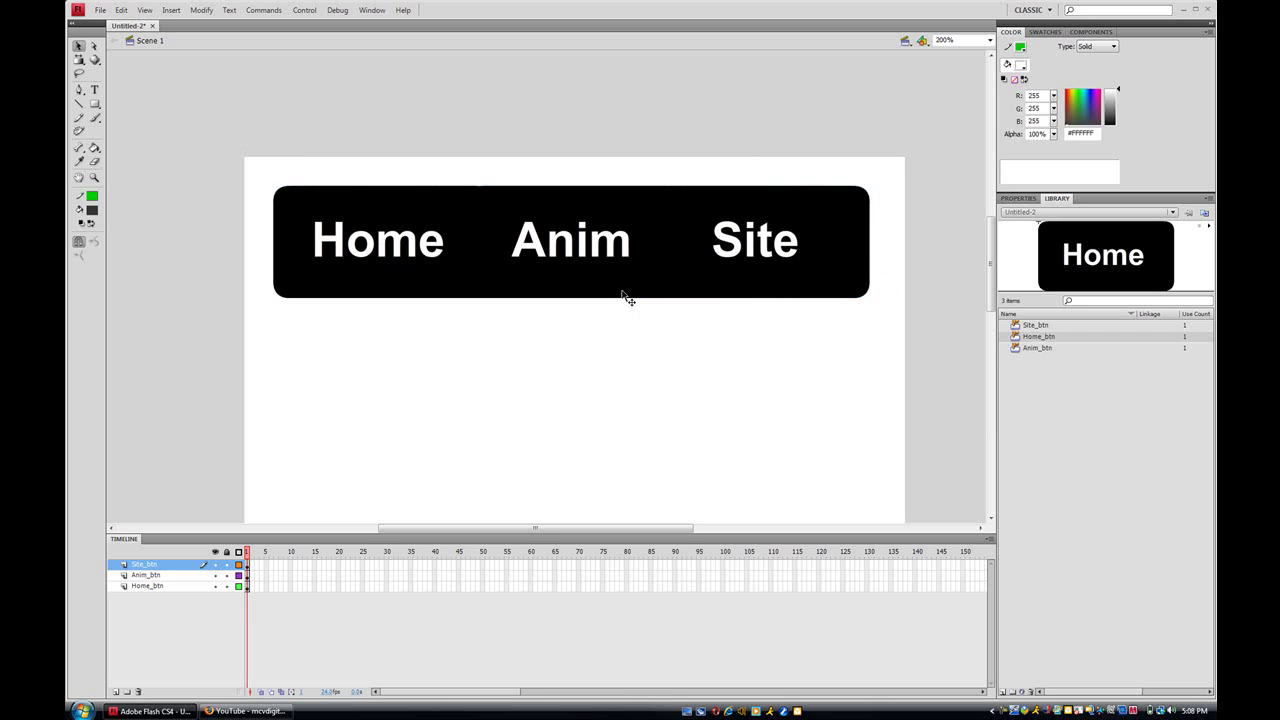
Test the movie to check the rollovers across the navigation bar, and close the preview
{"action": "left_click", "coordinate": [307, 10]}
{"action": "left_click", "coordinate": [340, 99]}
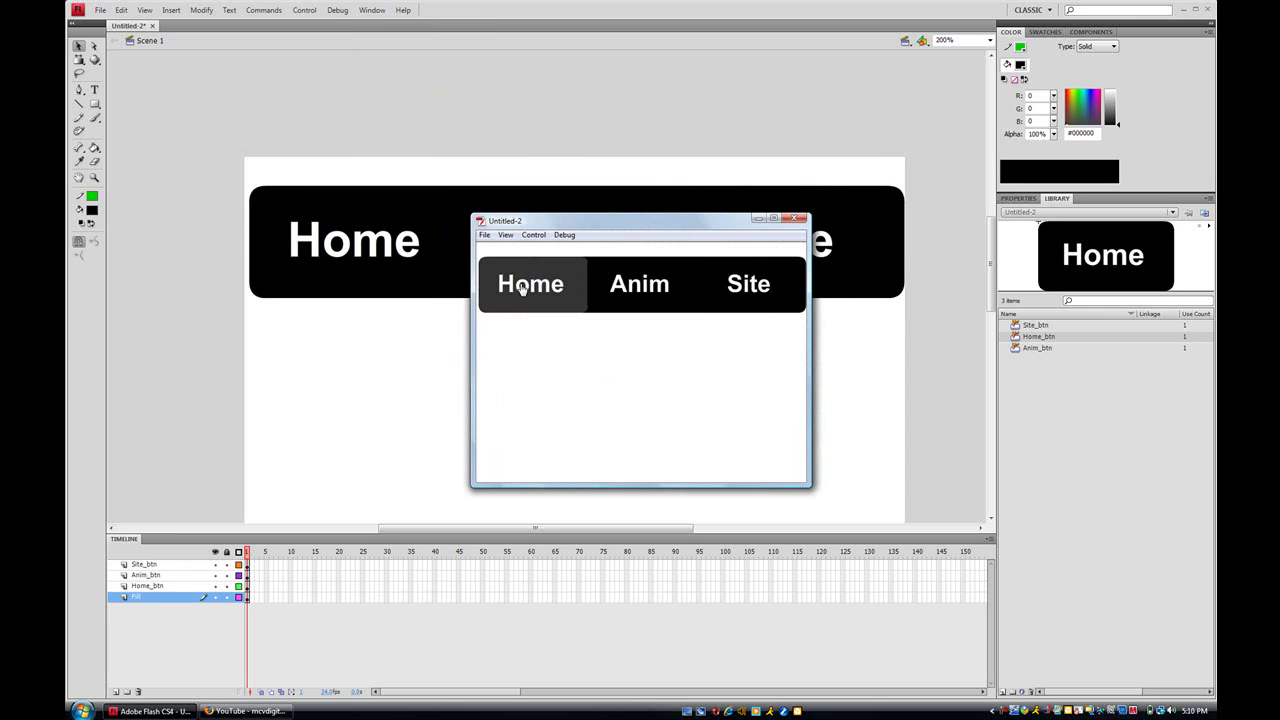
{"action": "key", "text": "ctrl+w"}
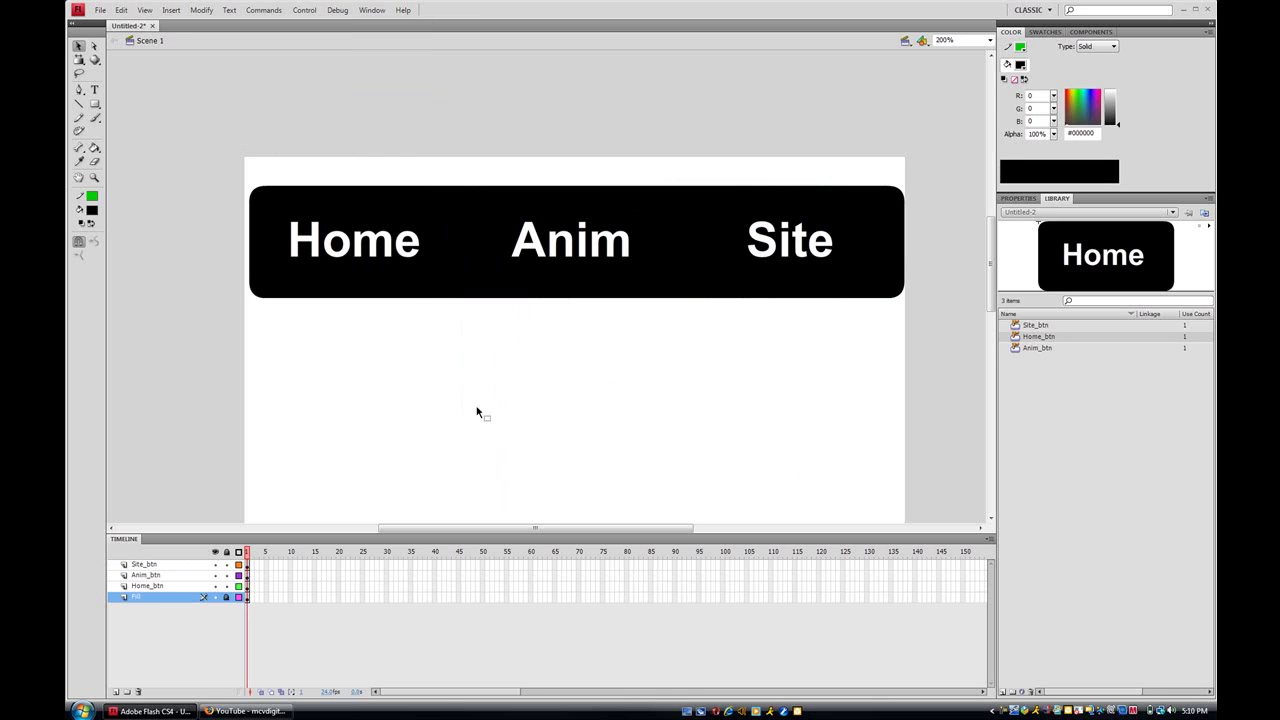
Add a new layer above all the others in the timeline and name it actionscript
{"action": "left_click", "coordinate": [115, 691]}
{"action": "left_click_drag", "start_coordinate": [146, 588], "coordinate": [151, 567]}
{"action": "double_click", "coordinate": [148, 565]}
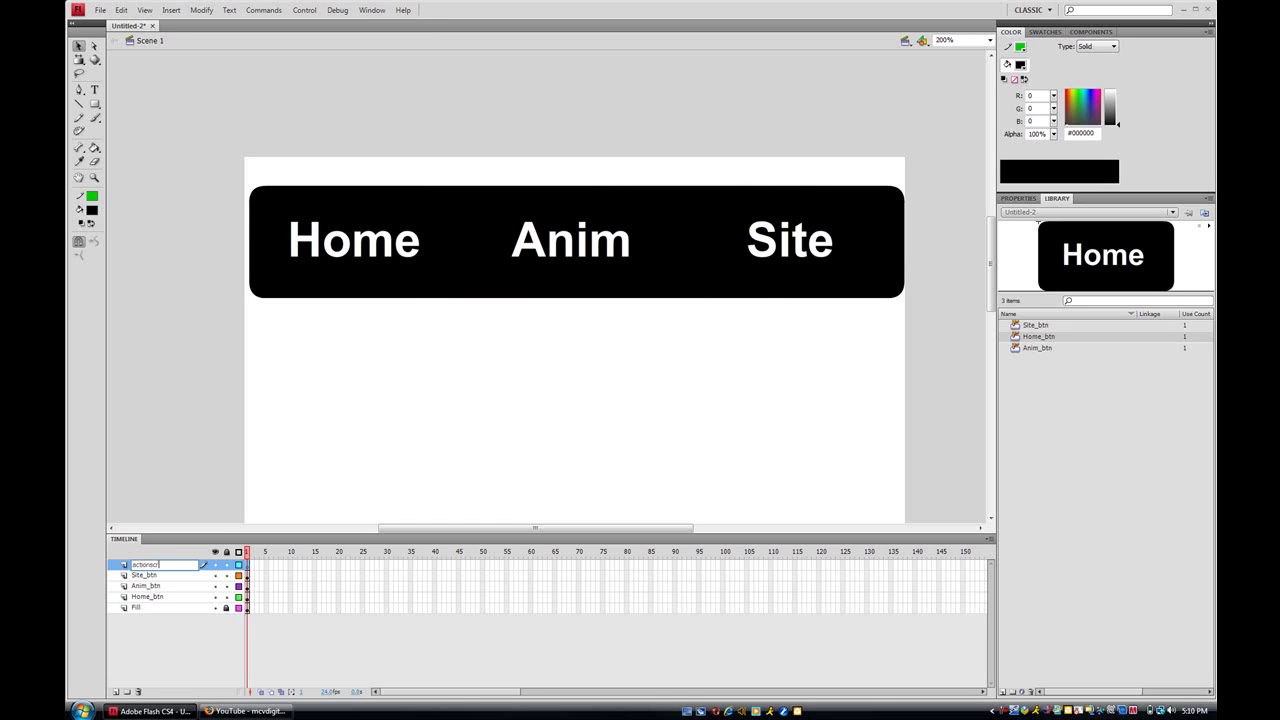
{"action": "left_click", "coordinate": [192, 568]}
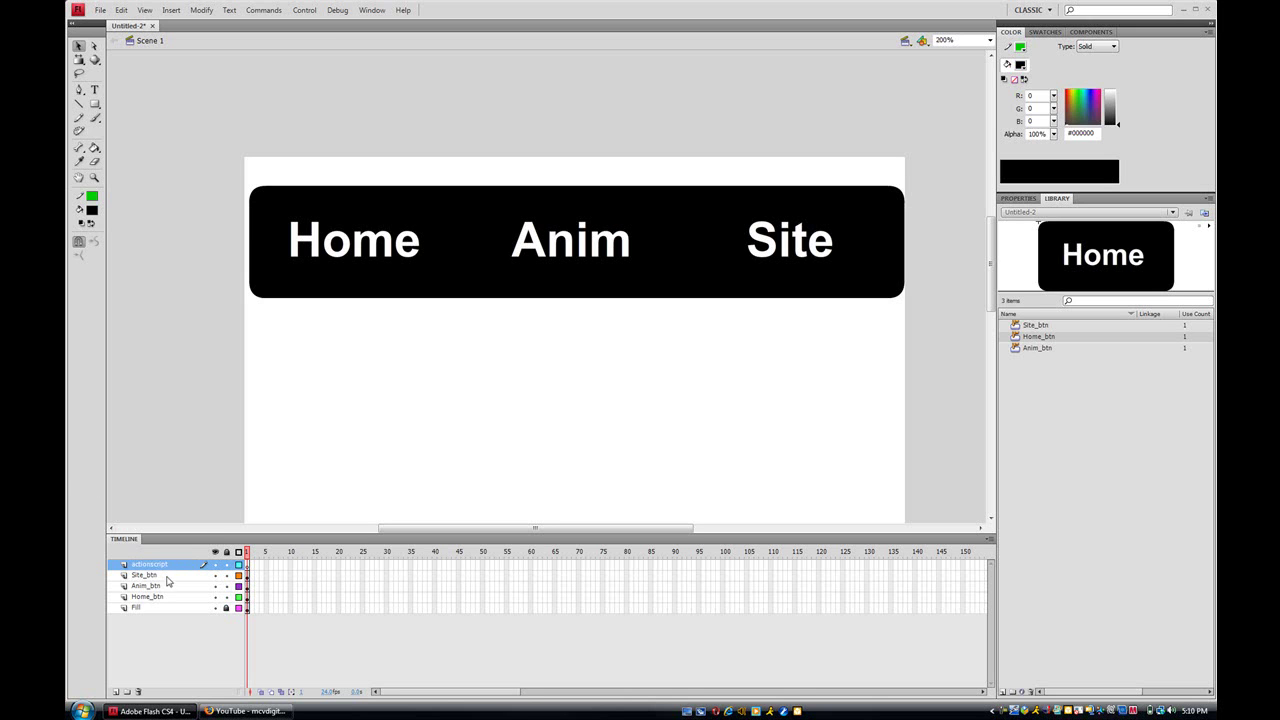